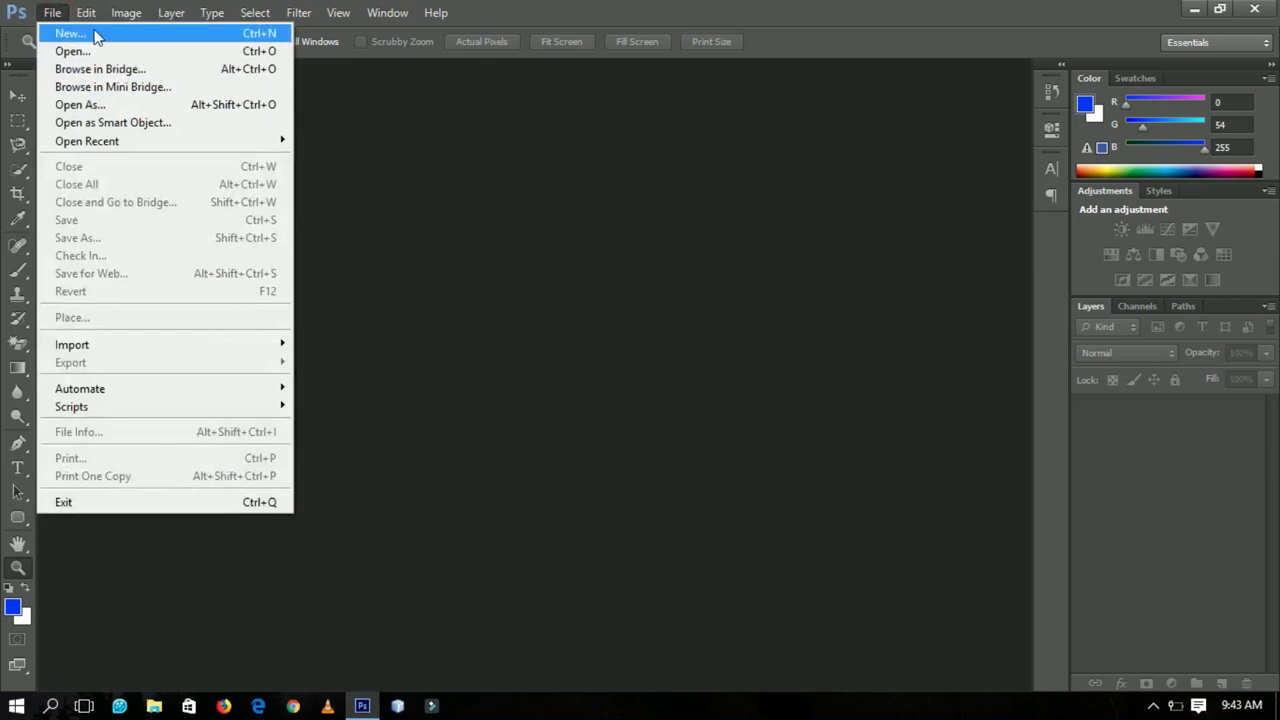
{"action": "left_click", "coordinate": [68, 33]}
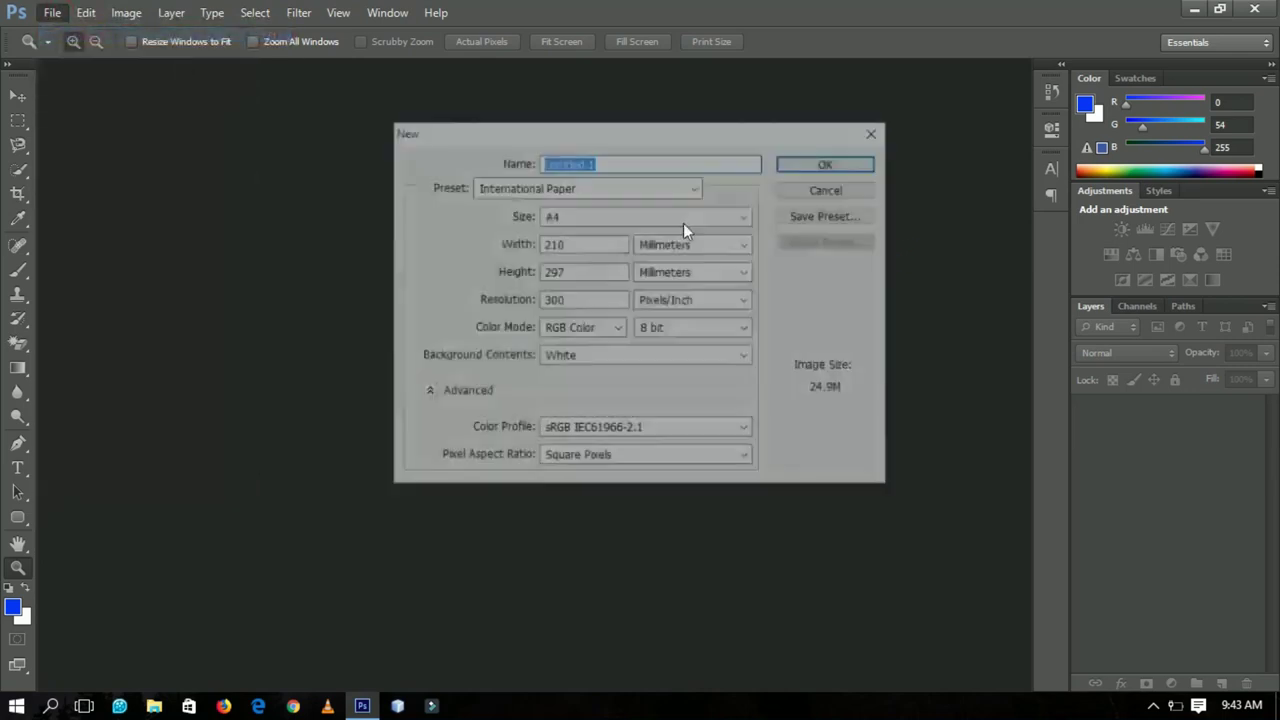
{"action": "left_click_drag", "start_coordinate": [588, 296], "coordinate": [480, 306]}
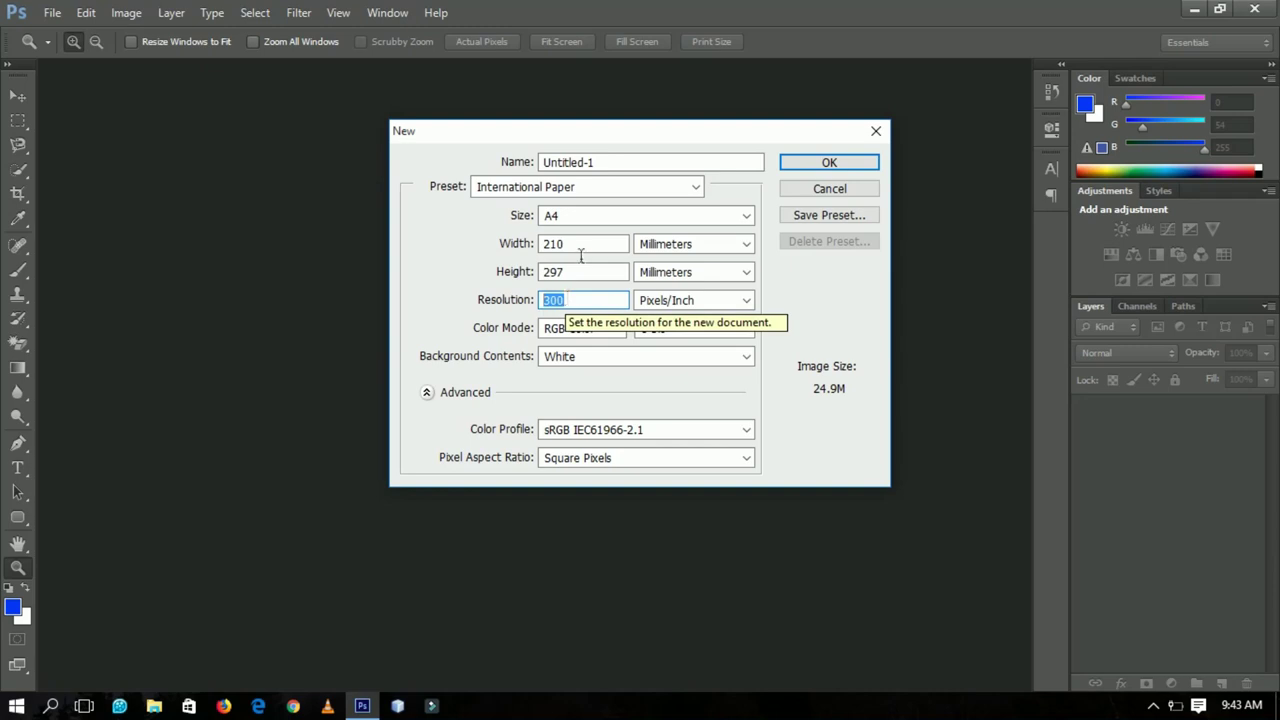
{"action": "mouse_move", "coordinate": [679, 147]}
{"action": "left_mouse_down"}
{"action": "mouse_move", "coordinate": [666, 191]}
{"action": "mouse_move", "coordinate": [692, 146]}
{"action": "left_mouse_up"}
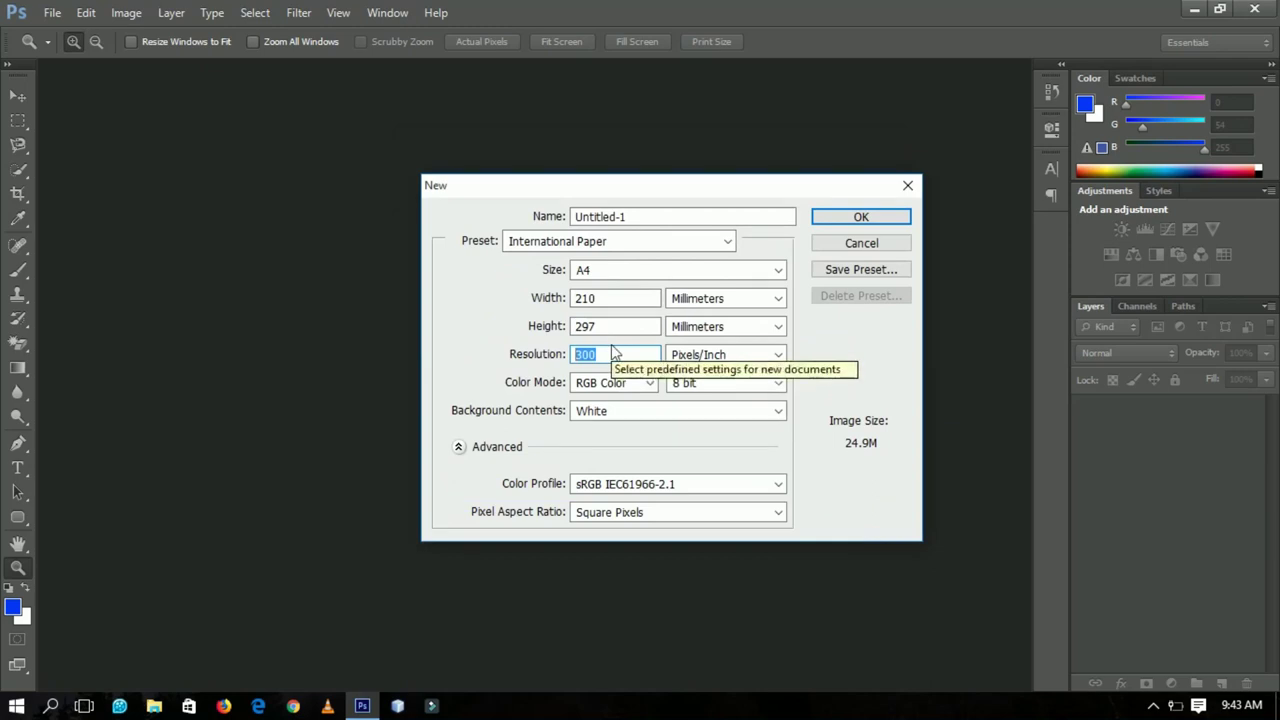
{"action": "type", "text": "2"}
{"action": "key", "text": "BackSpace"}
{"action": "type", "text": "72"}
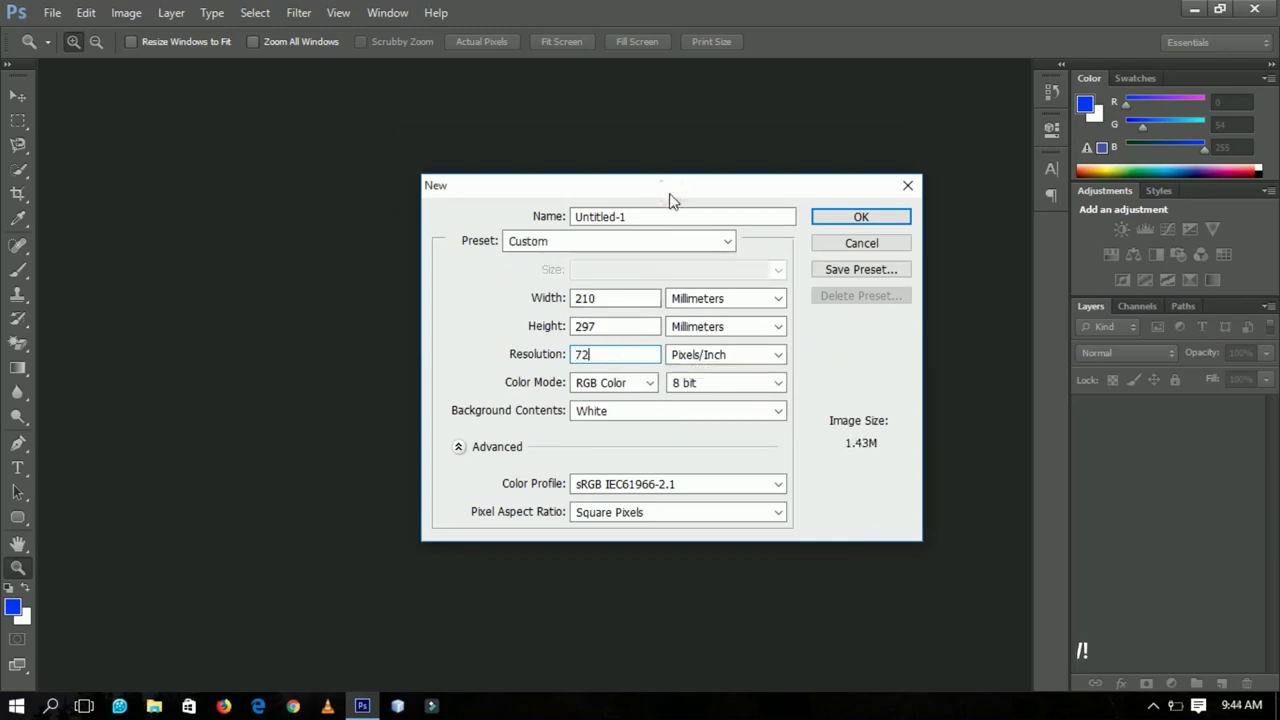
{"action": "left_click_drag", "start_coordinate": [670, 196], "coordinate": [700, 212]}
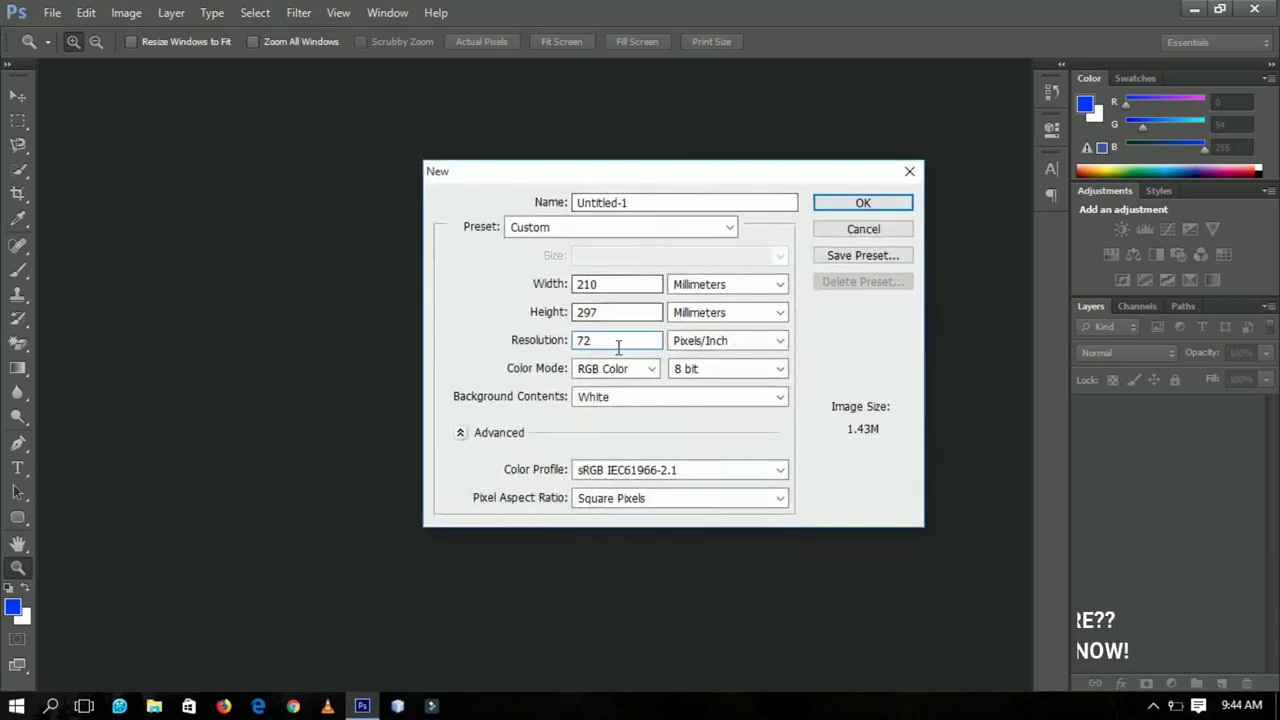
{"action": "left_click_drag", "start_coordinate": [605, 341], "coordinate": [573, 340]}
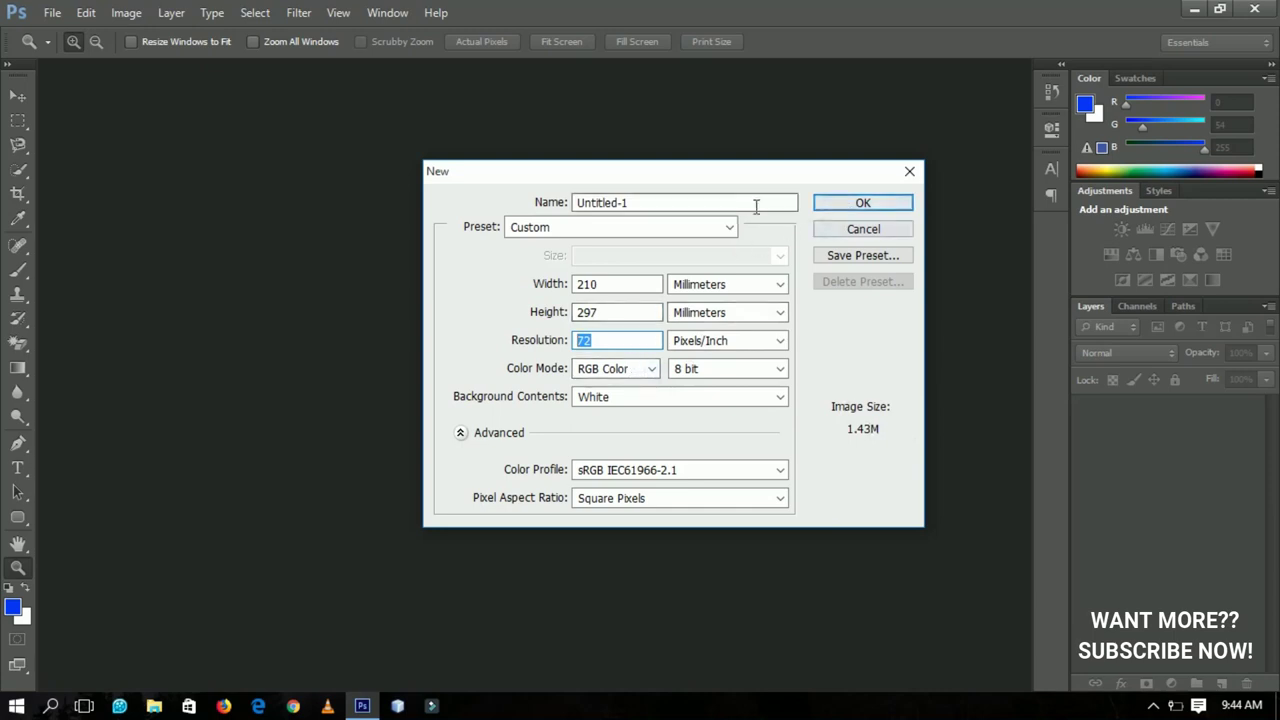
{"action": "mouse_move", "coordinate": [757, 180]}
{"action": "left_mouse_down"}
{"action": "mouse_move", "coordinate": [1006, 229]}
{"action": "mouse_move", "coordinate": [757, 188]}
{"action": "left_mouse_up"}
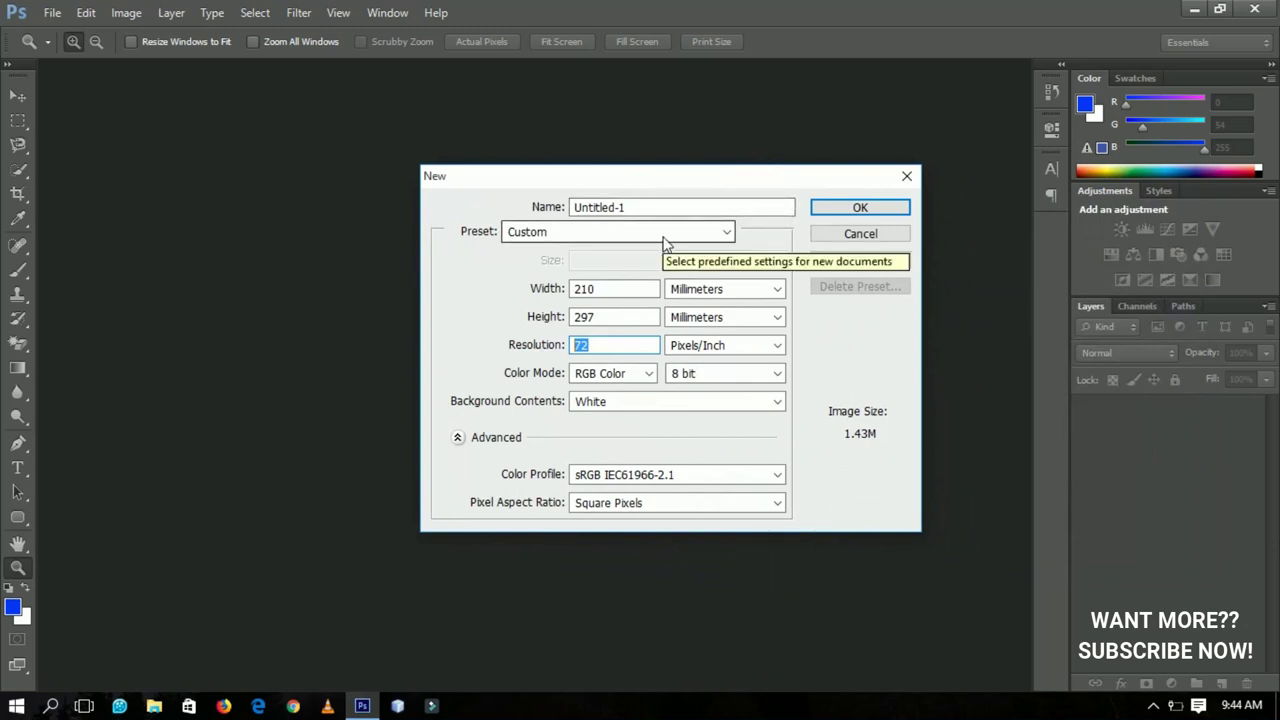
{"action": "left_click", "coordinate": [597, 345]}
{"action": "left_click_drag", "start_coordinate": [608, 345], "coordinate": [551, 345]}
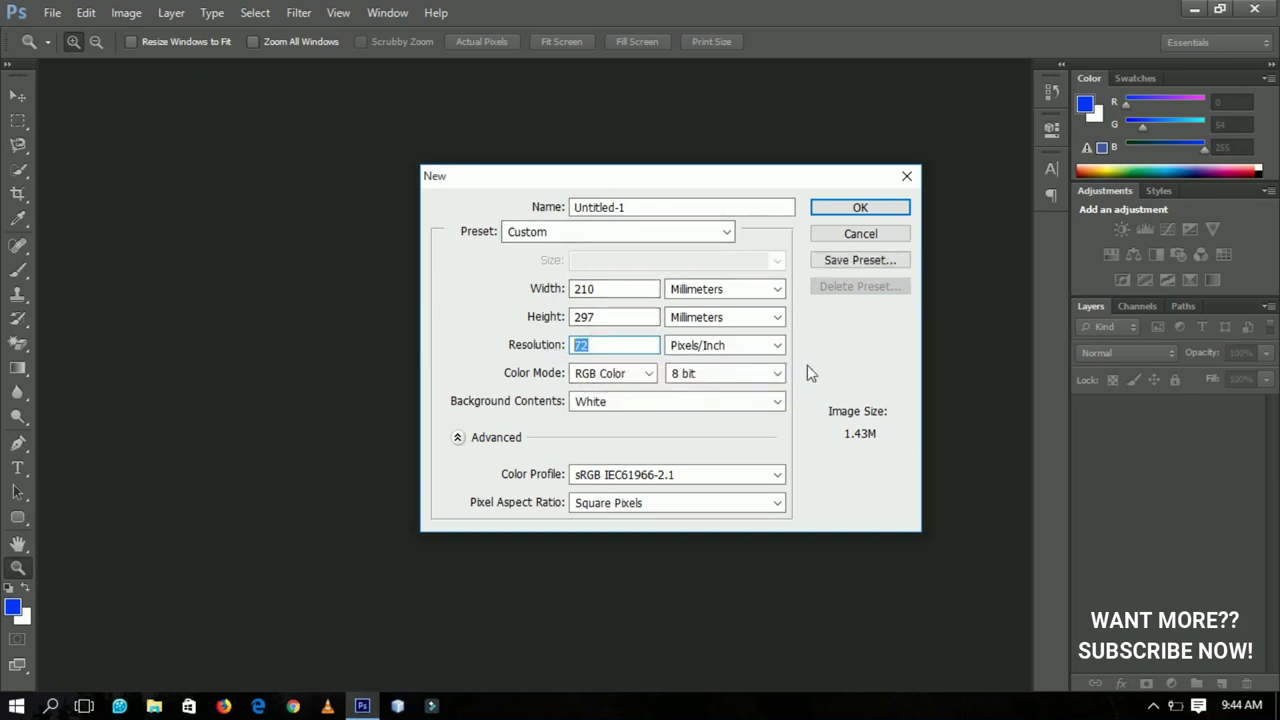
{"action": "left_click", "coordinate": [840, 231]}
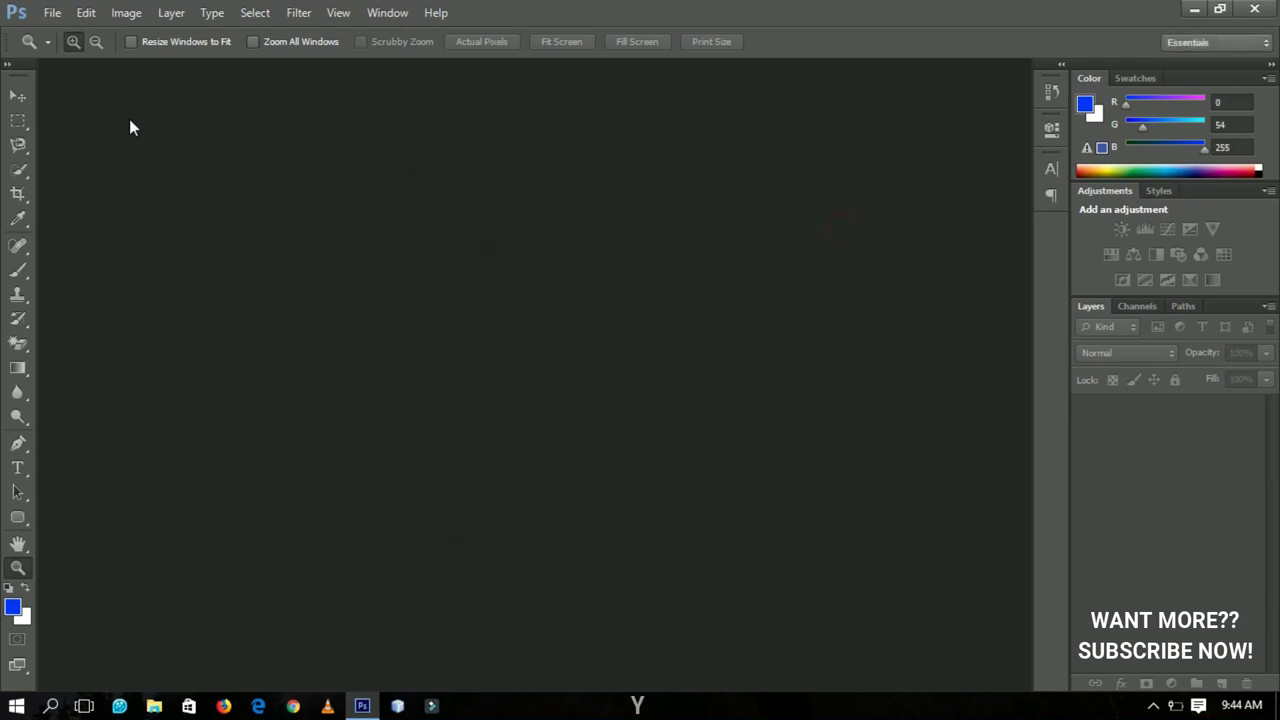
Open the image CC4438_300x300.jpg from New folder.
{"action": "left_click", "coordinate": [50, 14]}
{"action": "left_click", "coordinate": [75, 49]}
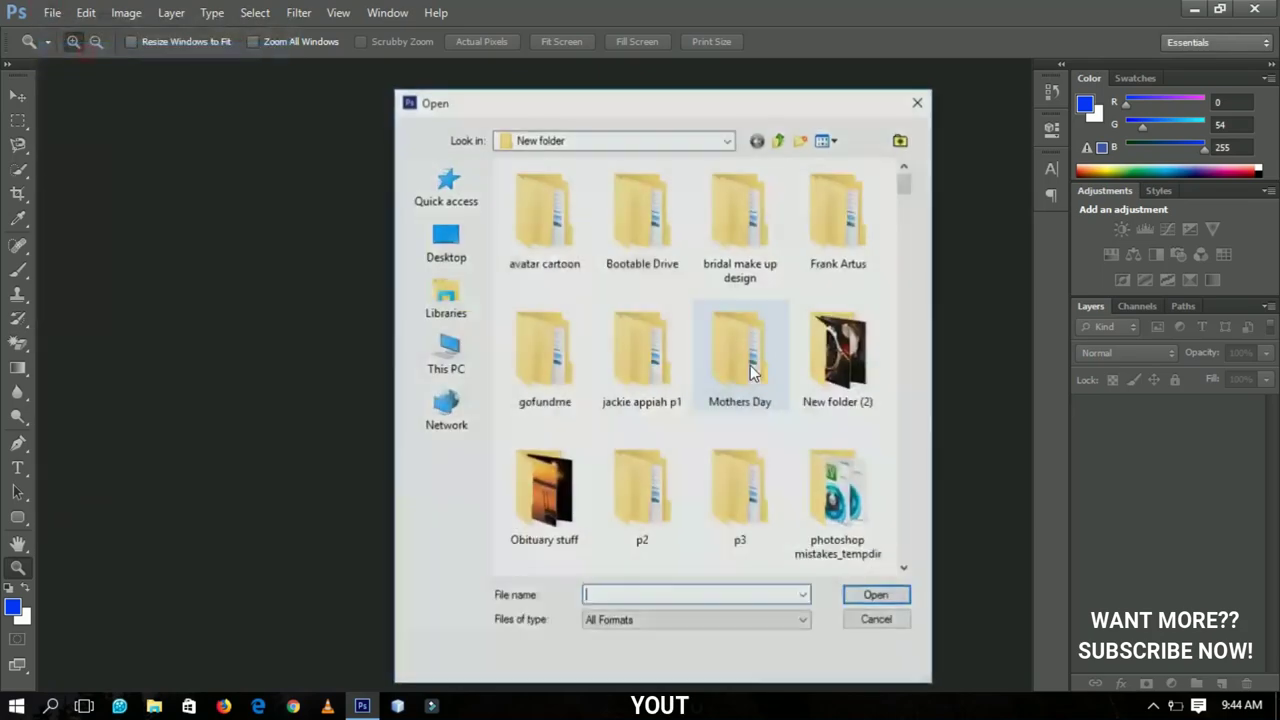
{"action": "left_click_drag", "start_coordinate": [906, 182], "coordinate": [903, 277]}
{"action": "double_click", "coordinate": [760, 275]}
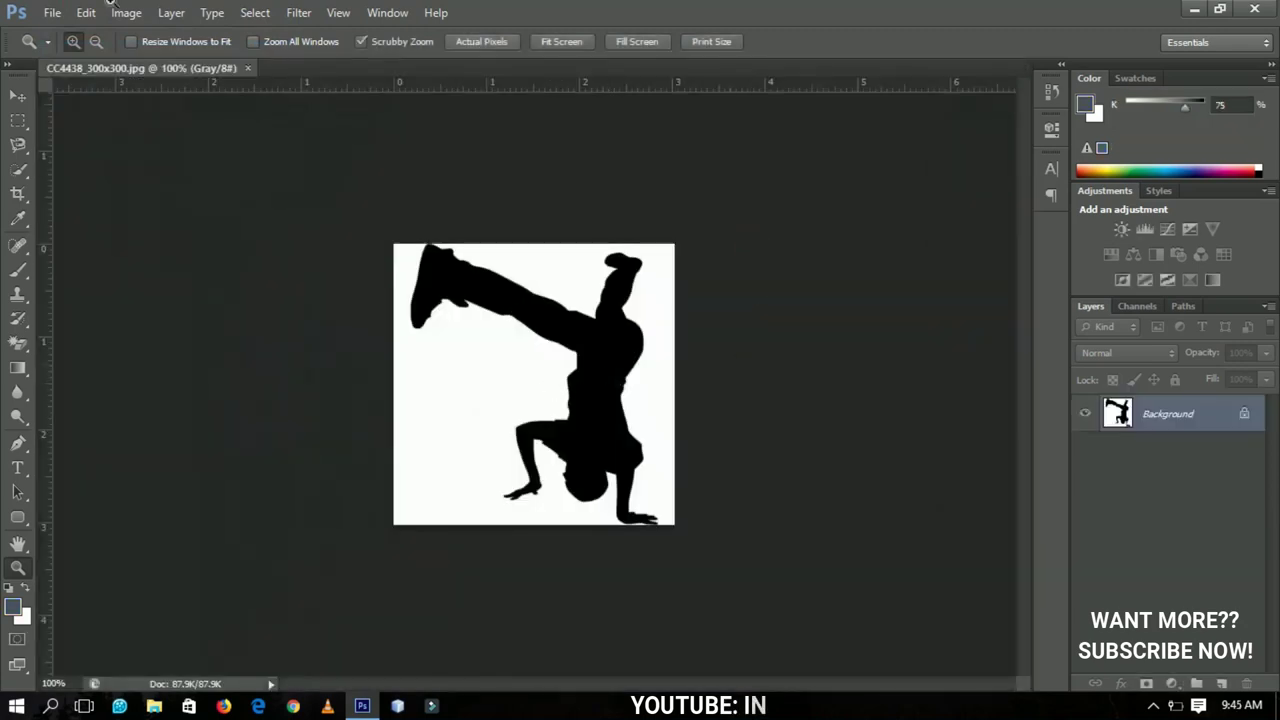
Check the silhouette image's resolution in its Image Size settings without changing any values.
{"action": "left_click", "coordinate": [124, 13]}
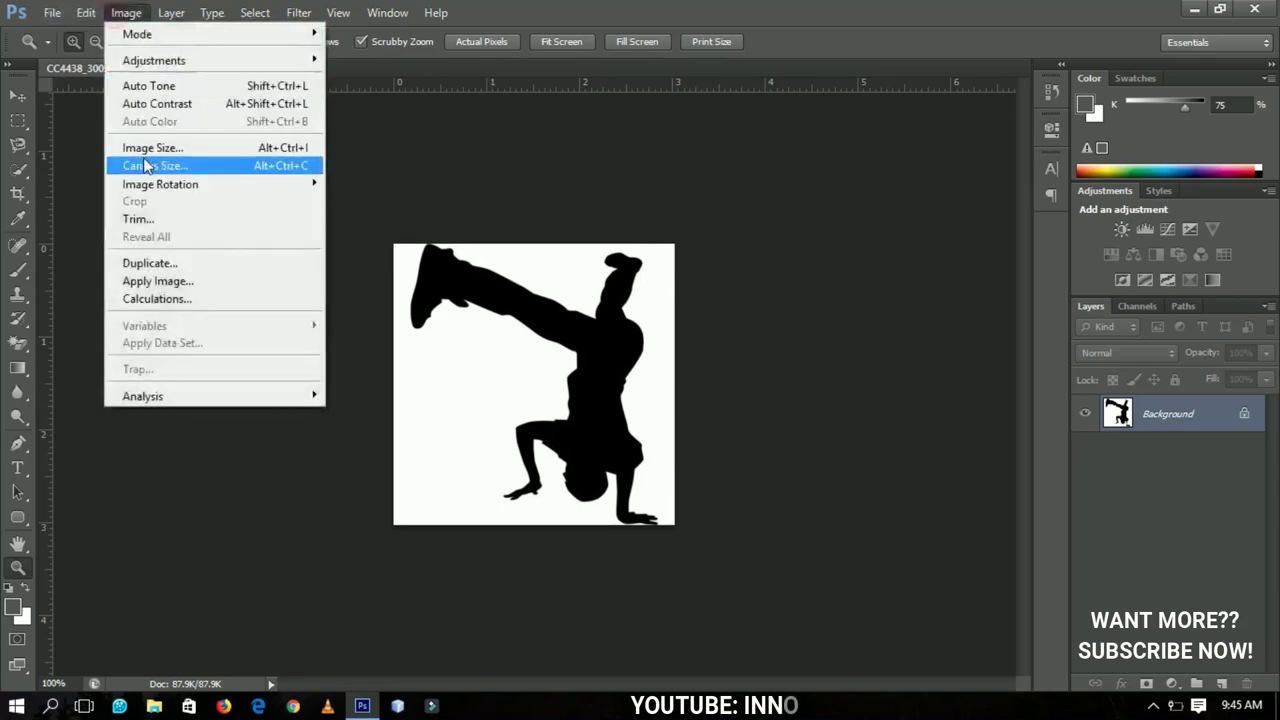
{"action": "left_click", "coordinate": [150, 148]}
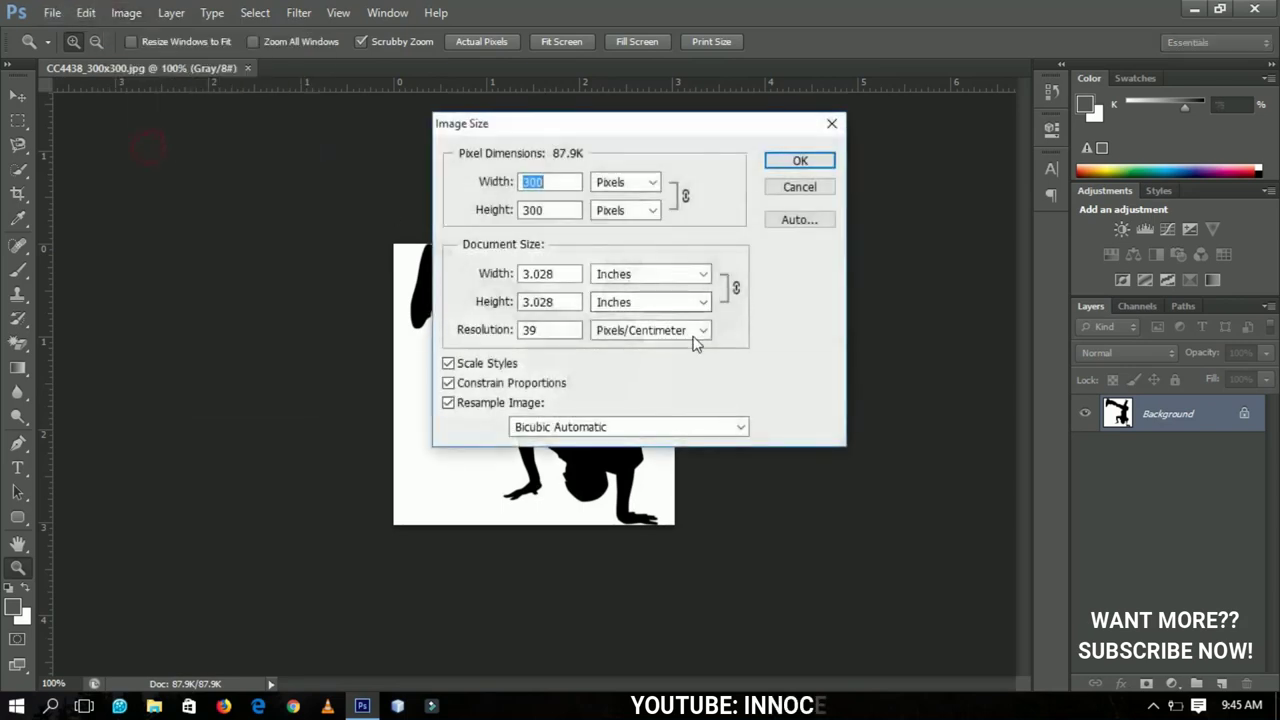
{"action": "left_click", "coordinate": [556, 330]}
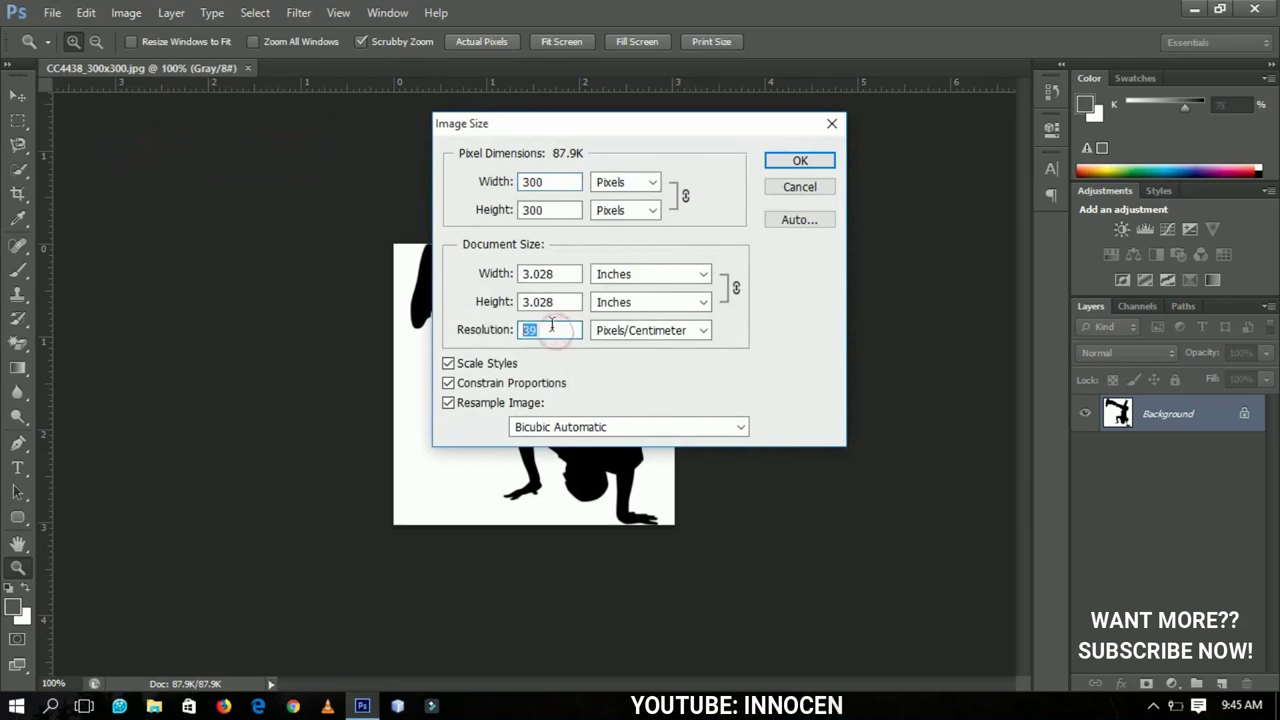
{"action": "left_click_drag", "start_coordinate": [551, 330], "coordinate": [505, 327]}
{"action": "left_click", "coordinate": [800, 162]}
Examine the sharpness of the silhouette's edges at magnifications between 100% and 600%.
{"action": "left_click", "coordinate": [523, 371]}
{"action": "left_click", "coordinate": [523, 371]}
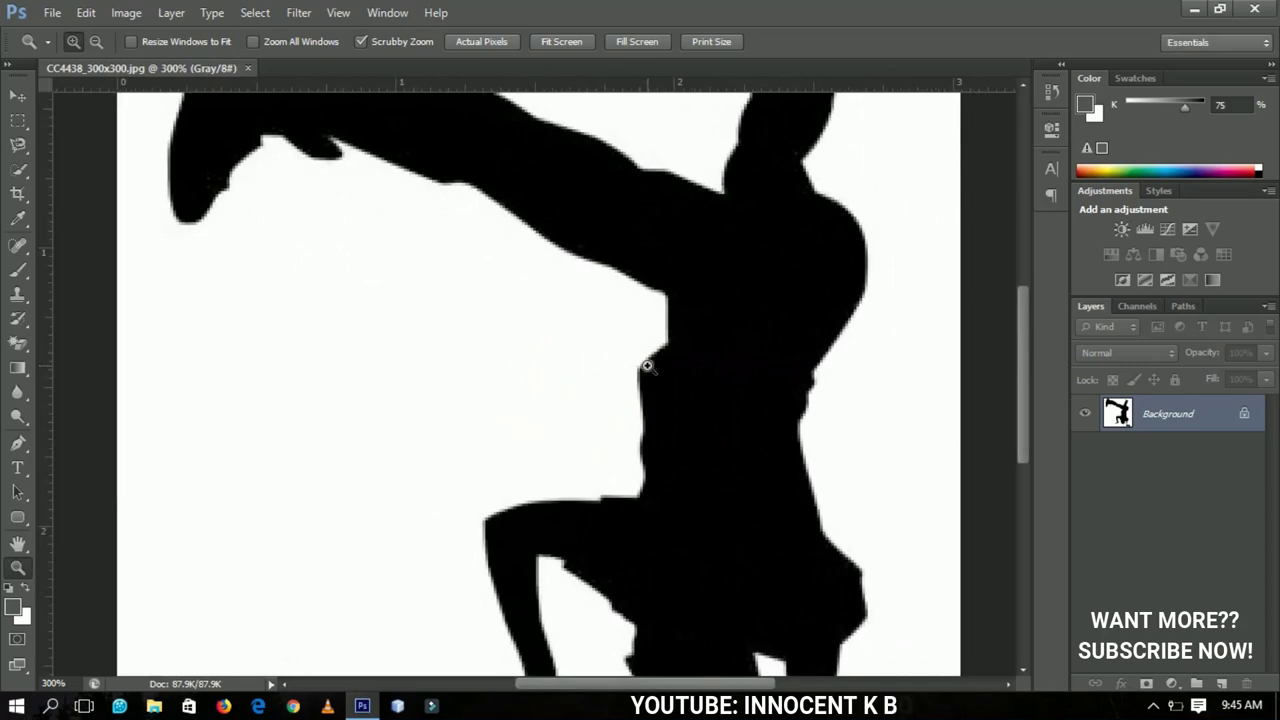
{"action": "left_click", "coordinate": [647, 366]}
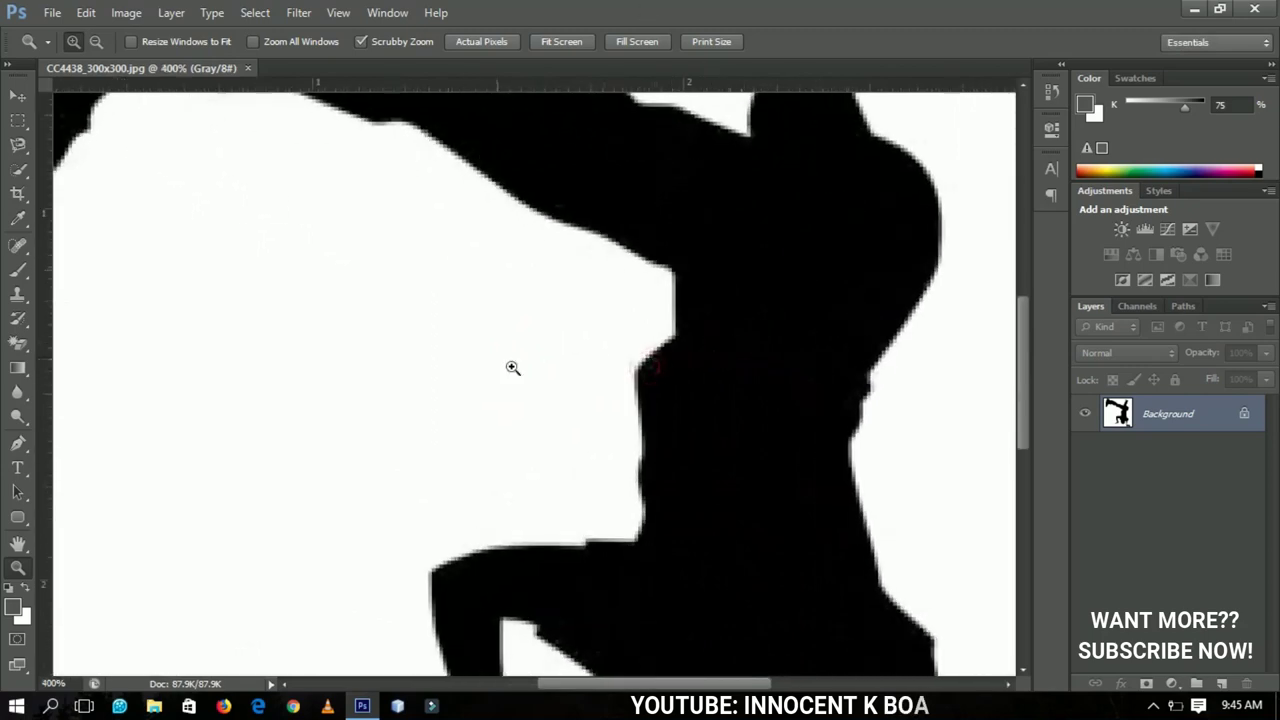
{"action": "left_click", "coordinate": [679, 372]}
{"action": "left_click", "coordinate": [679, 372]}
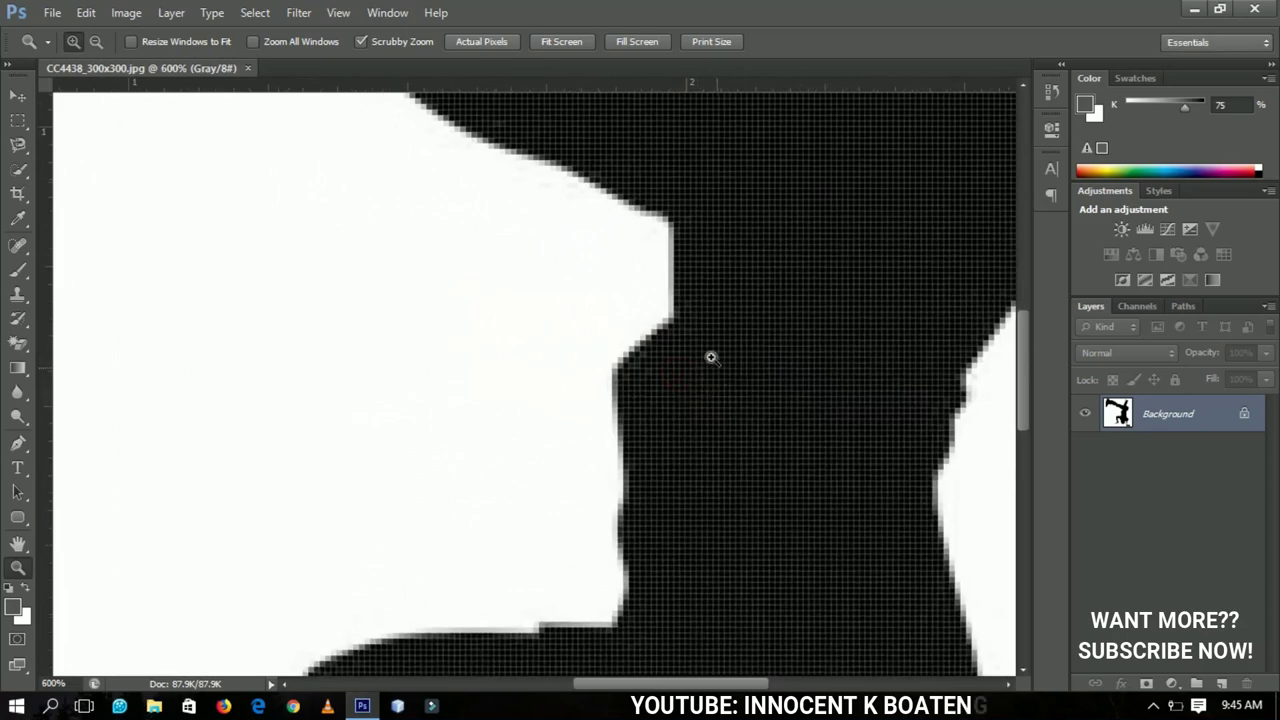
{"action": "right_click", "coordinate": [679, 317]}
{"action": "left_click", "coordinate": [689, 329]}
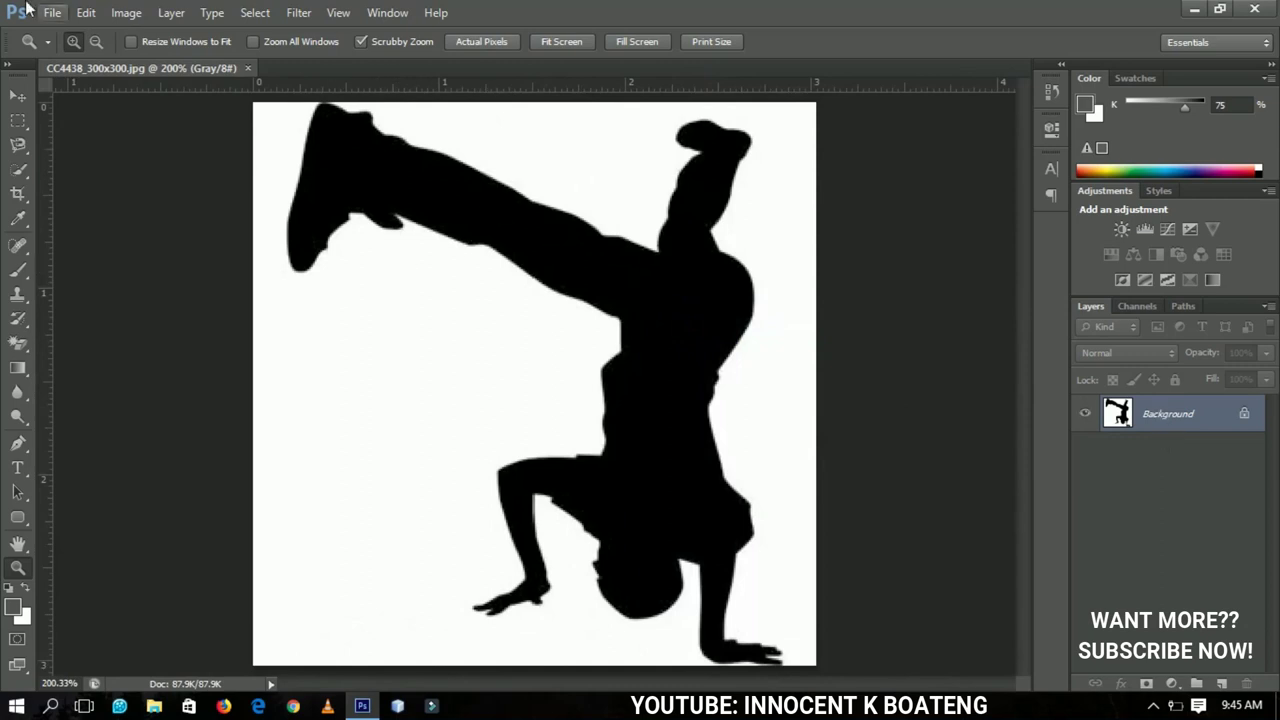
{"action": "right_click", "coordinate": [491, 285]}
{"action": "left_click", "coordinate": [552, 388]}
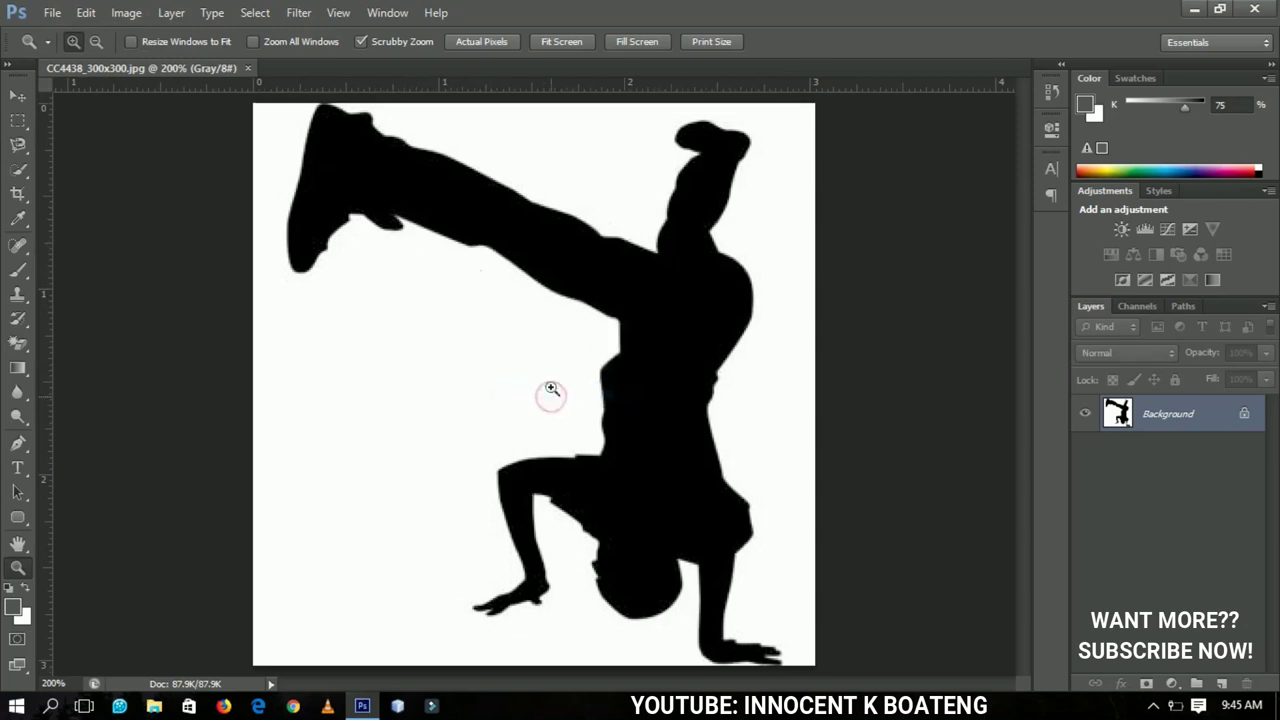
{"action": "right_click", "coordinate": [546, 360]}
{"action": "left_click", "coordinate": [575, 464]}
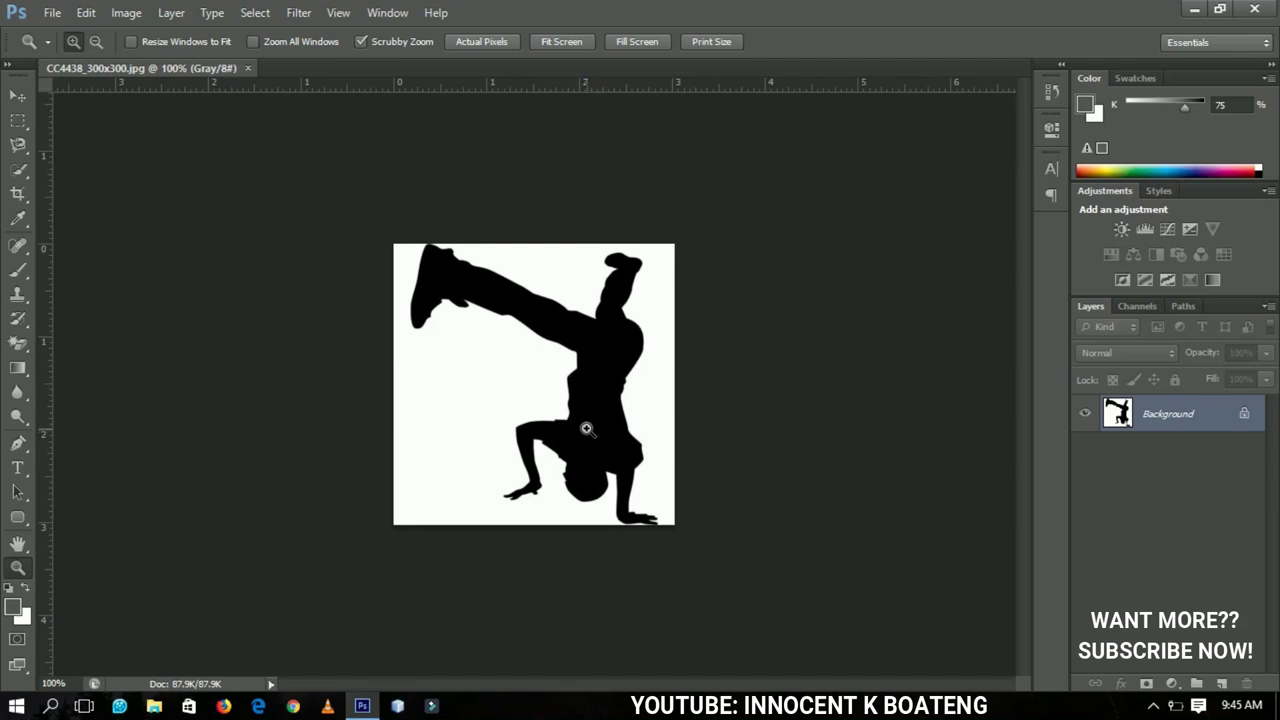
{"action": "left_click", "coordinate": [568, 382]}
{"action": "left_click", "coordinate": [568, 382]}
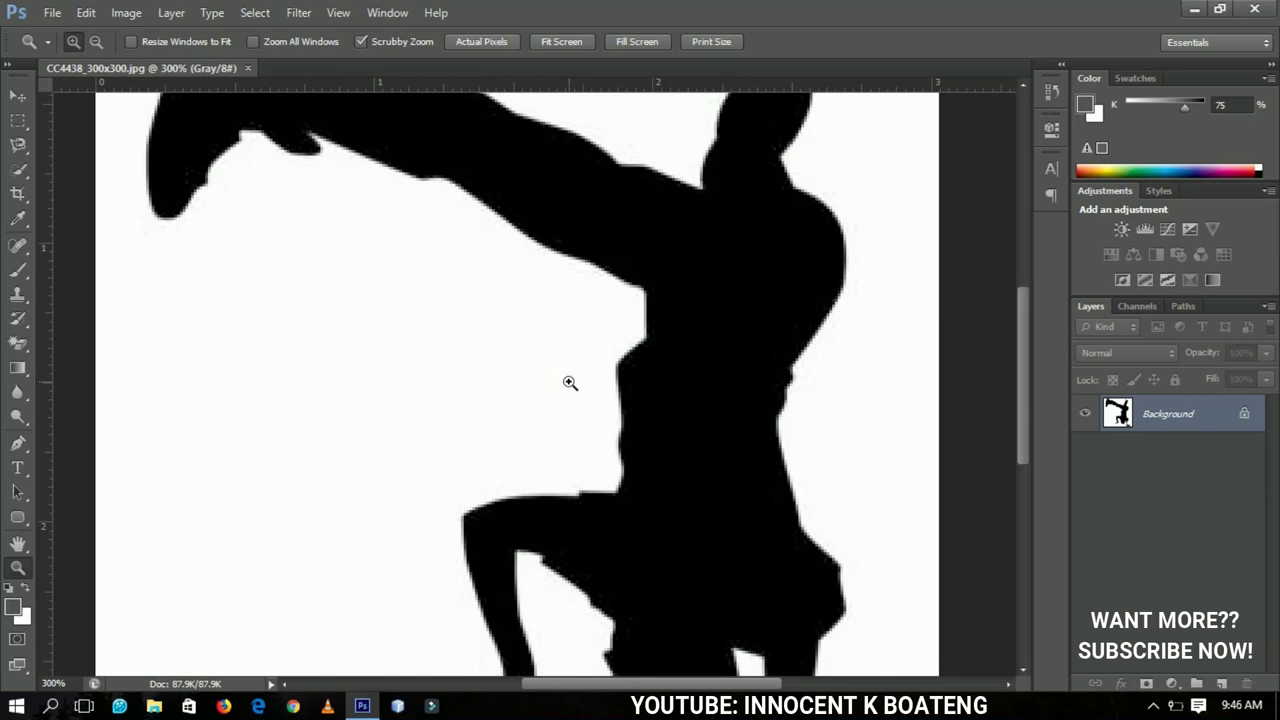
{"action": "right_click", "coordinate": [570, 383]}
{"action": "left_click", "coordinate": [585, 396]}
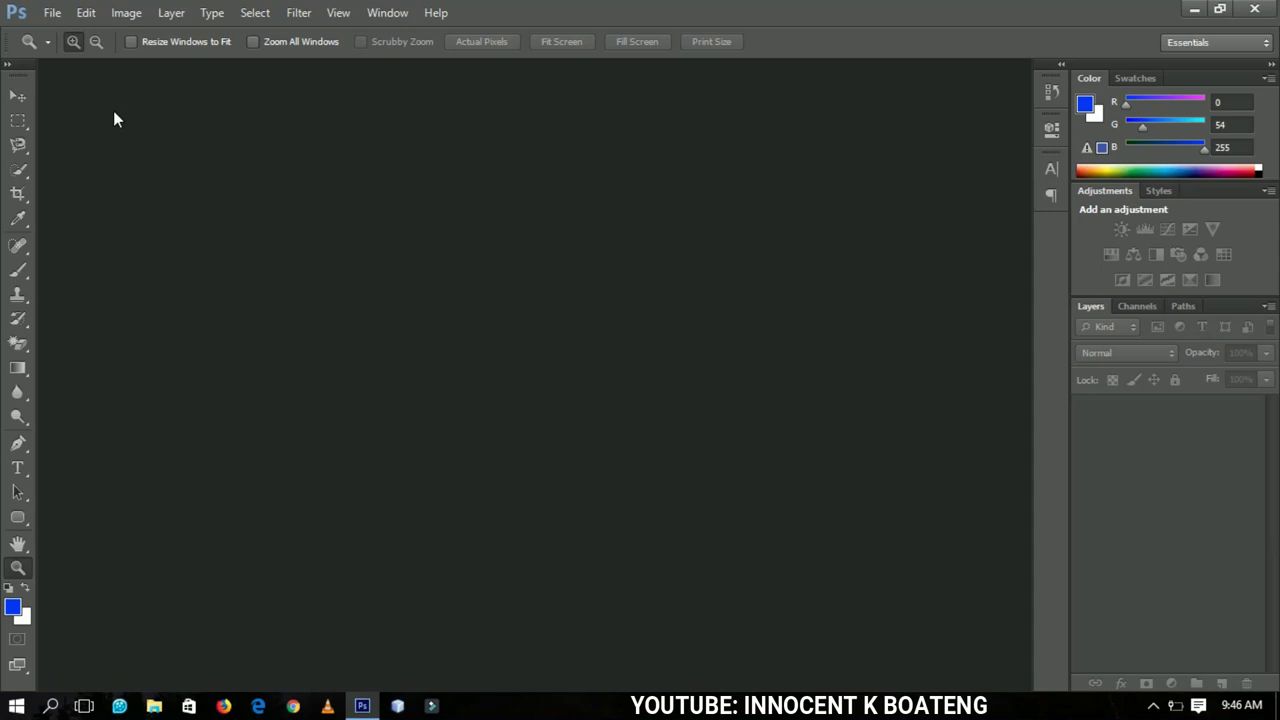
Create a white A4 RGB document at 300 pixels/inch and rotate its canvas 90 degrees to landscape.
{"action": "left_click", "coordinate": [51, 12]}
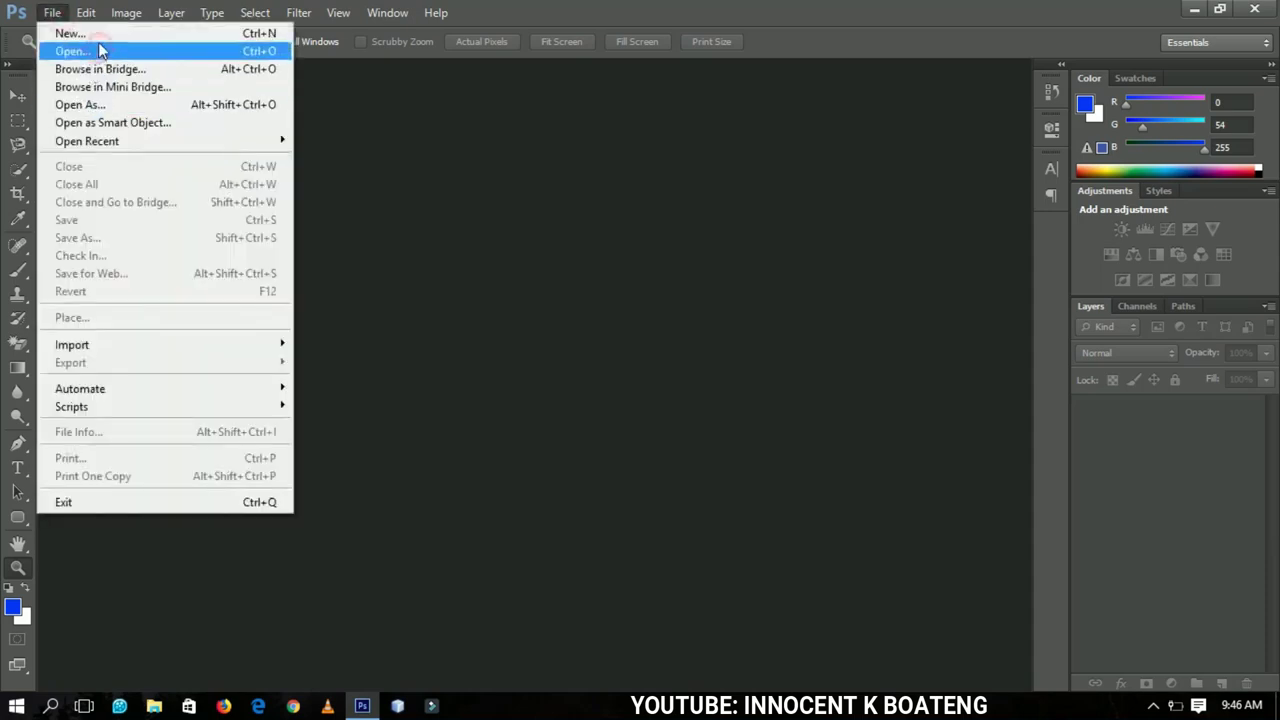
{"action": "left_click", "coordinate": [98, 33]}
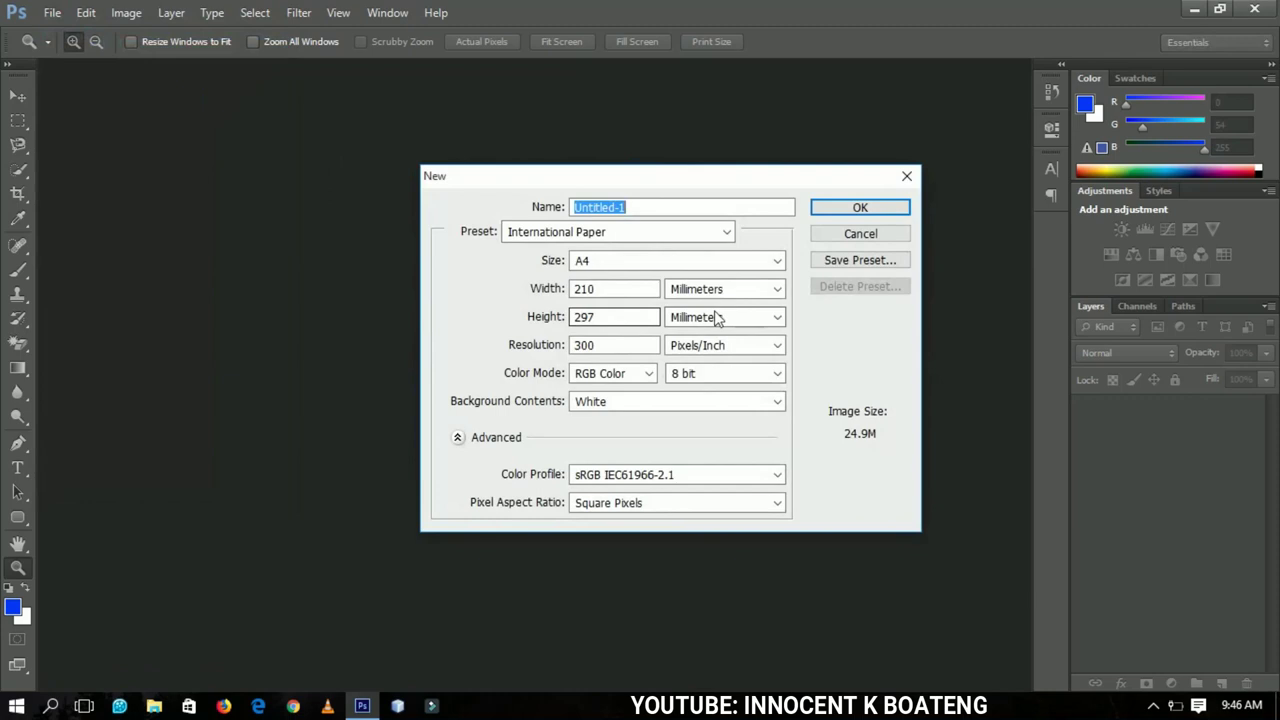
{"action": "left_click", "coordinate": [860, 207]}
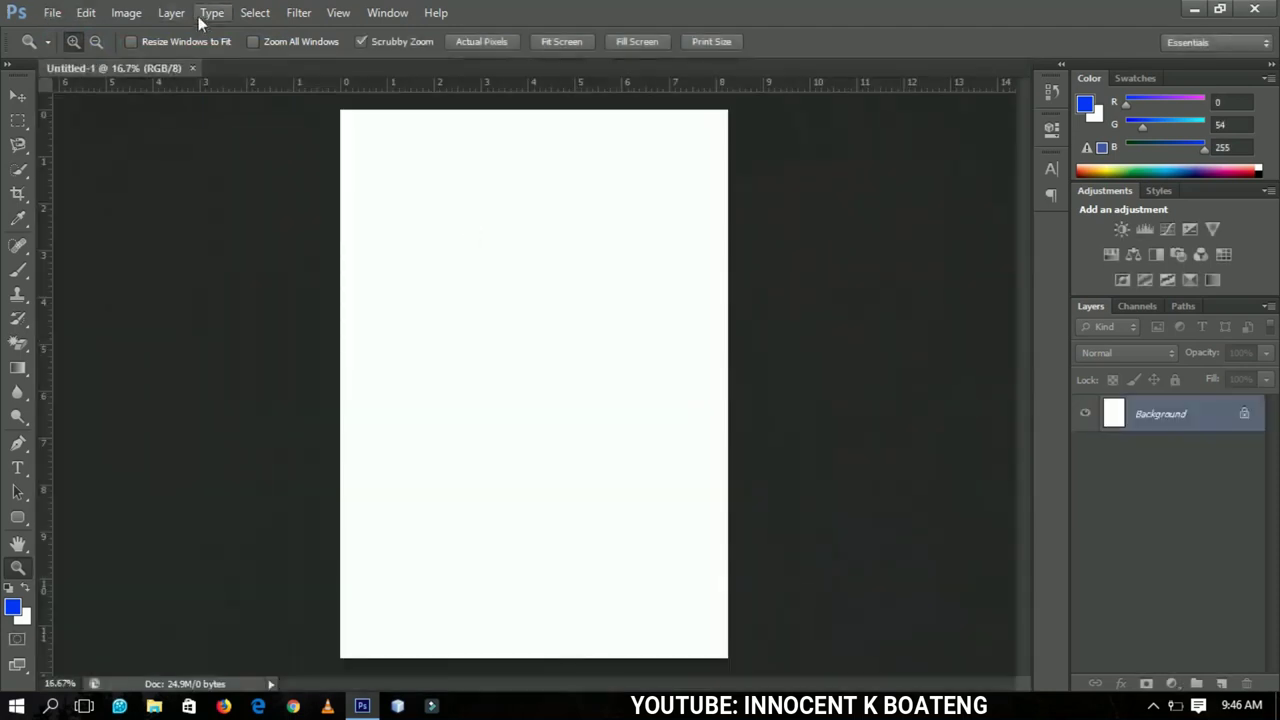
{"action": "left_click", "coordinate": [126, 12]}
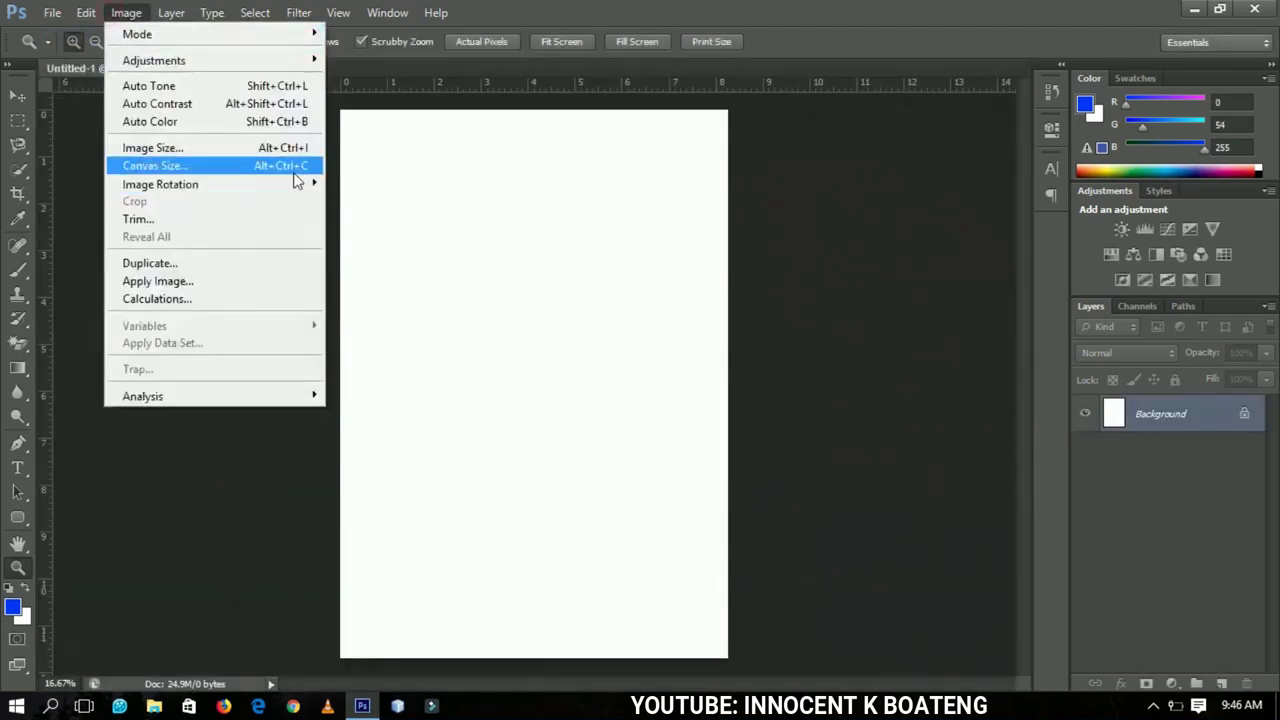
{"action": "mouse_move", "coordinate": [310, 184]}
{"action": "left_click", "coordinate": [372, 201]}
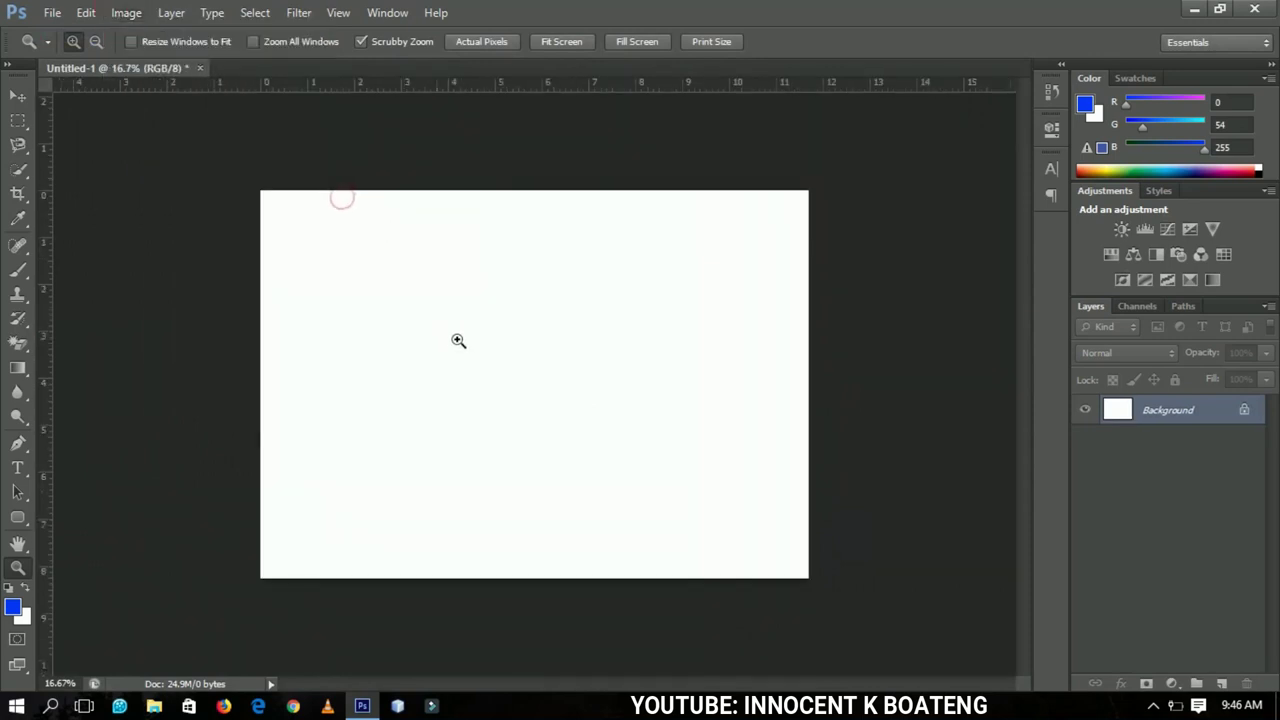
Add a point text containing the author's first name in capitals on the canvas, keeping the 15 pt Akrobat Regular font and black colour.
{"action": "key", "text": "t"}
{"action": "left_click", "coordinate": [456, 357]}
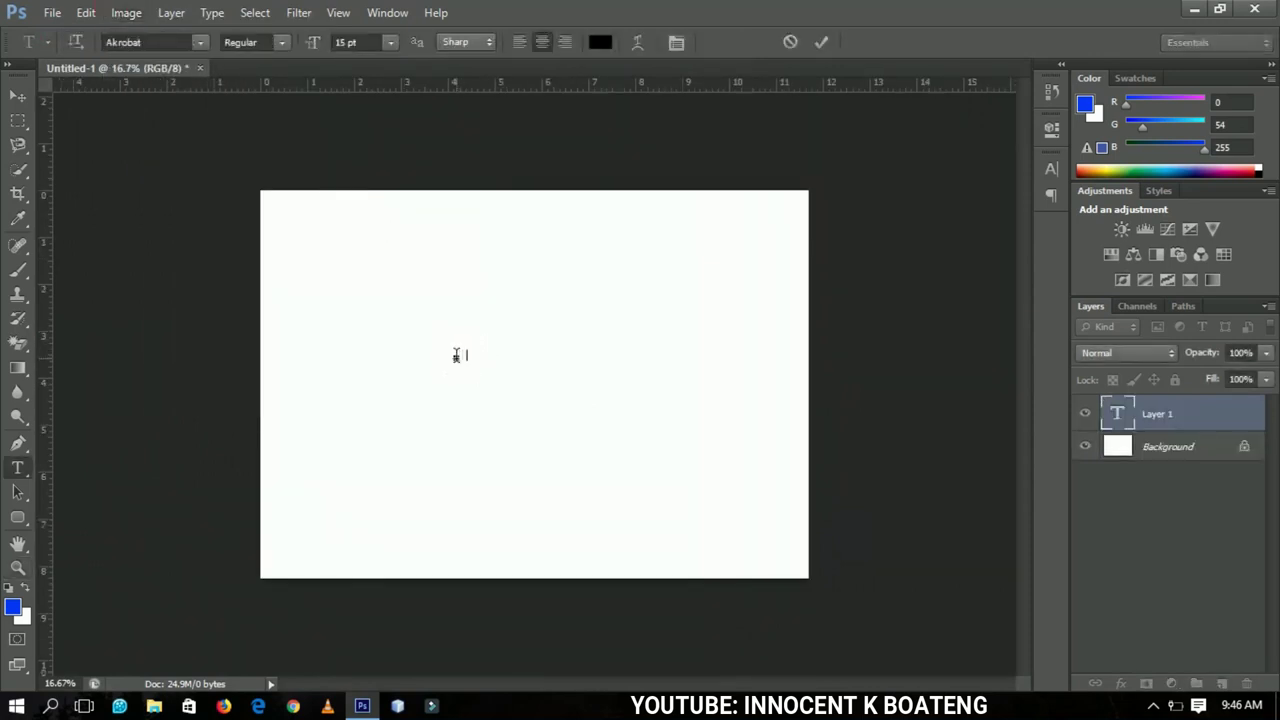
{"action": "type", "text": "INNOCENT"}
{"action": "key", "text": "ctrl+a"}
{"action": "left_click", "coordinate": [600, 44]}
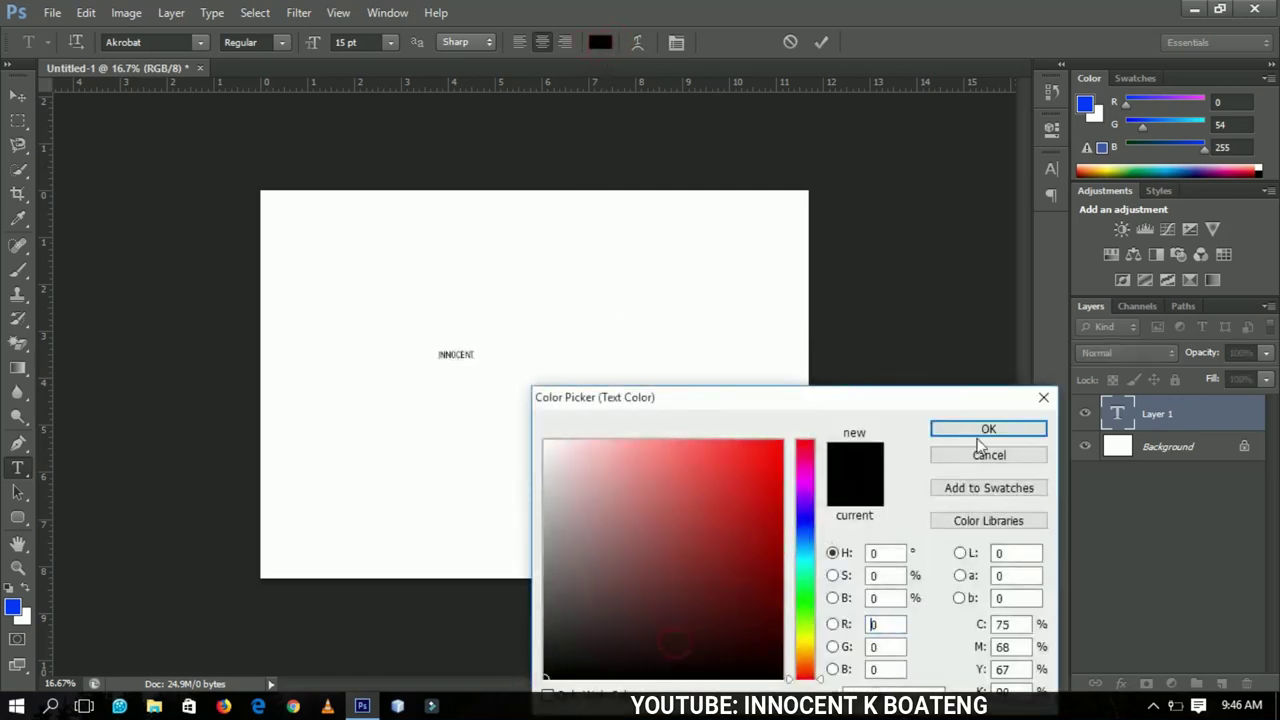
{"action": "left_click", "coordinate": [982, 430]}
{"action": "left_click", "coordinate": [18, 95]}
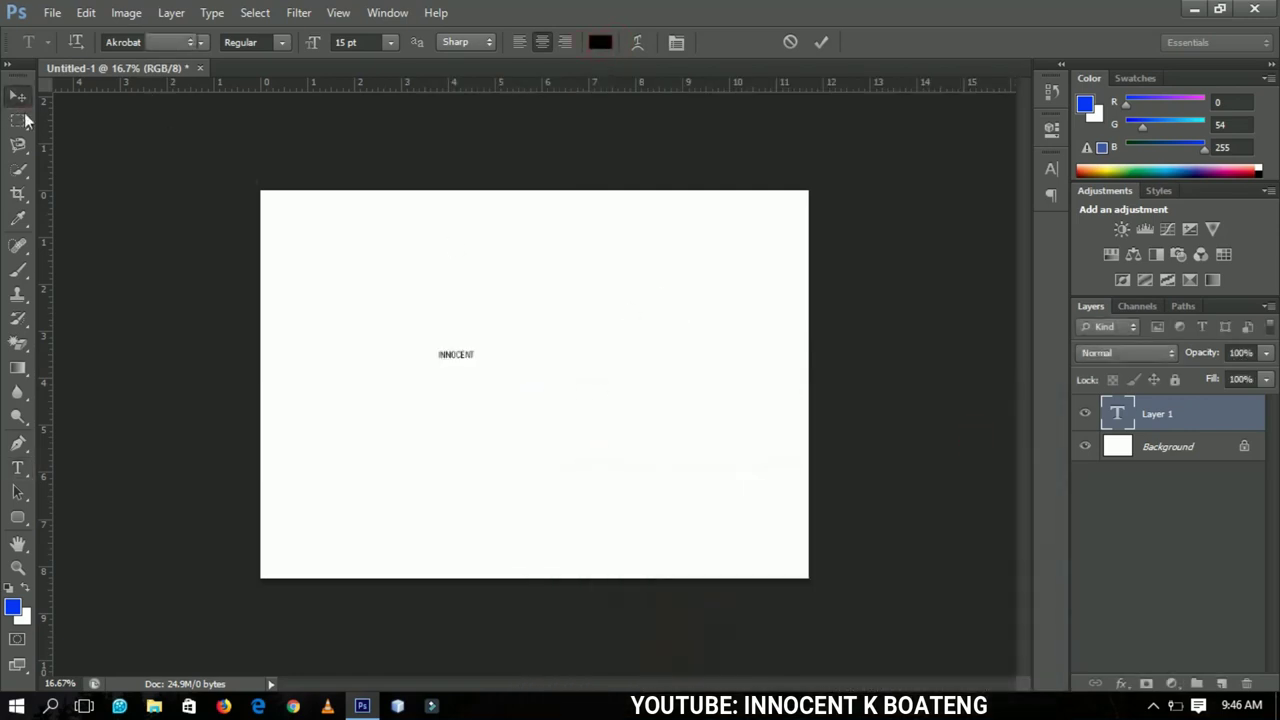
Scale the text to about 904% with Free Transform and move it to the middle of the canvas.
{"action": "key", "text": "ctrl+t"}
{"action": "left_click_drag", "start_coordinate": [480, 363], "coordinate": [612, 457]}
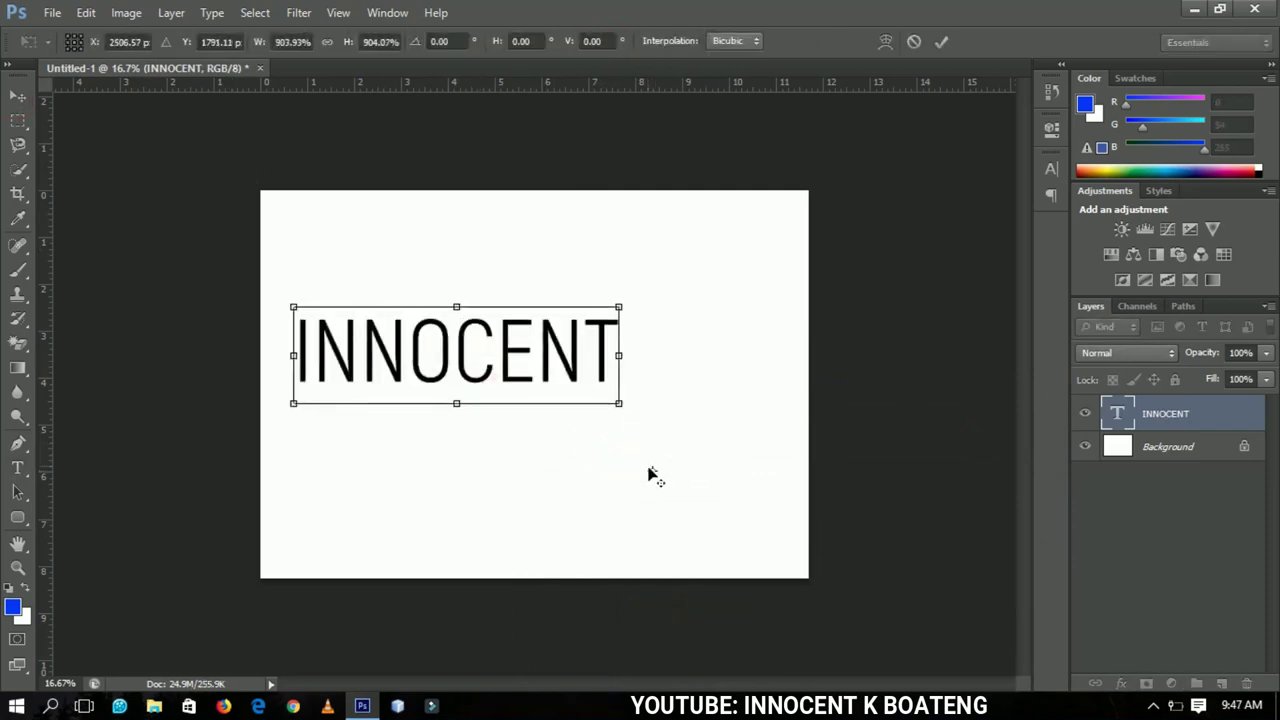
{"action": "double_click", "coordinate": [547, 322]}
{"action": "left_click_drag", "start_coordinate": [531, 358], "coordinate": [621, 373]}
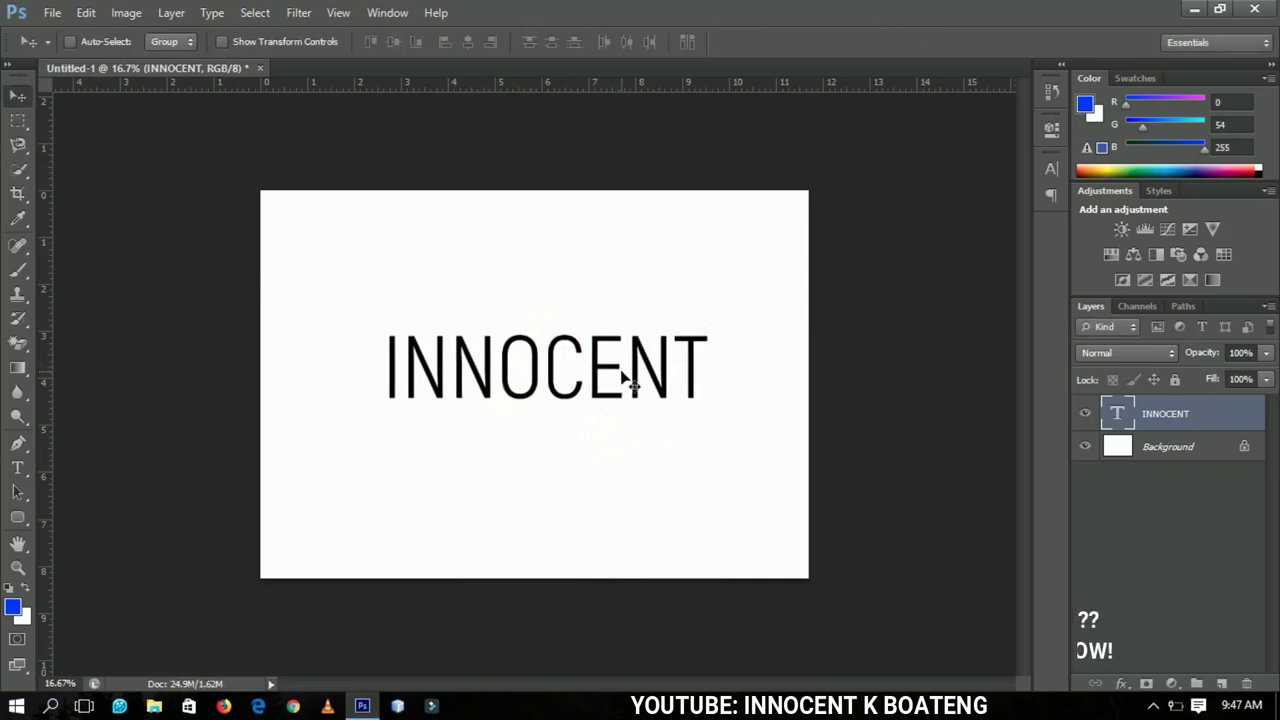
{"action": "left_click", "coordinate": [86, 13]}
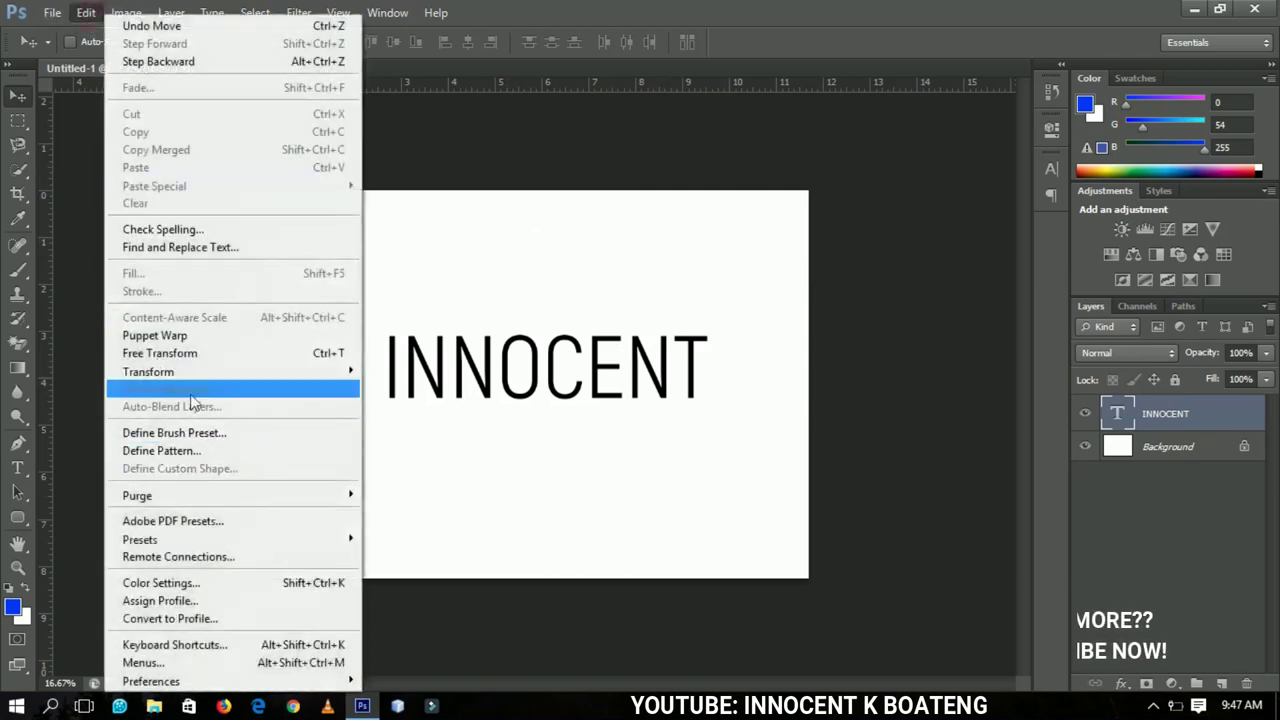
{"action": "left_click", "coordinate": [634, 386]}
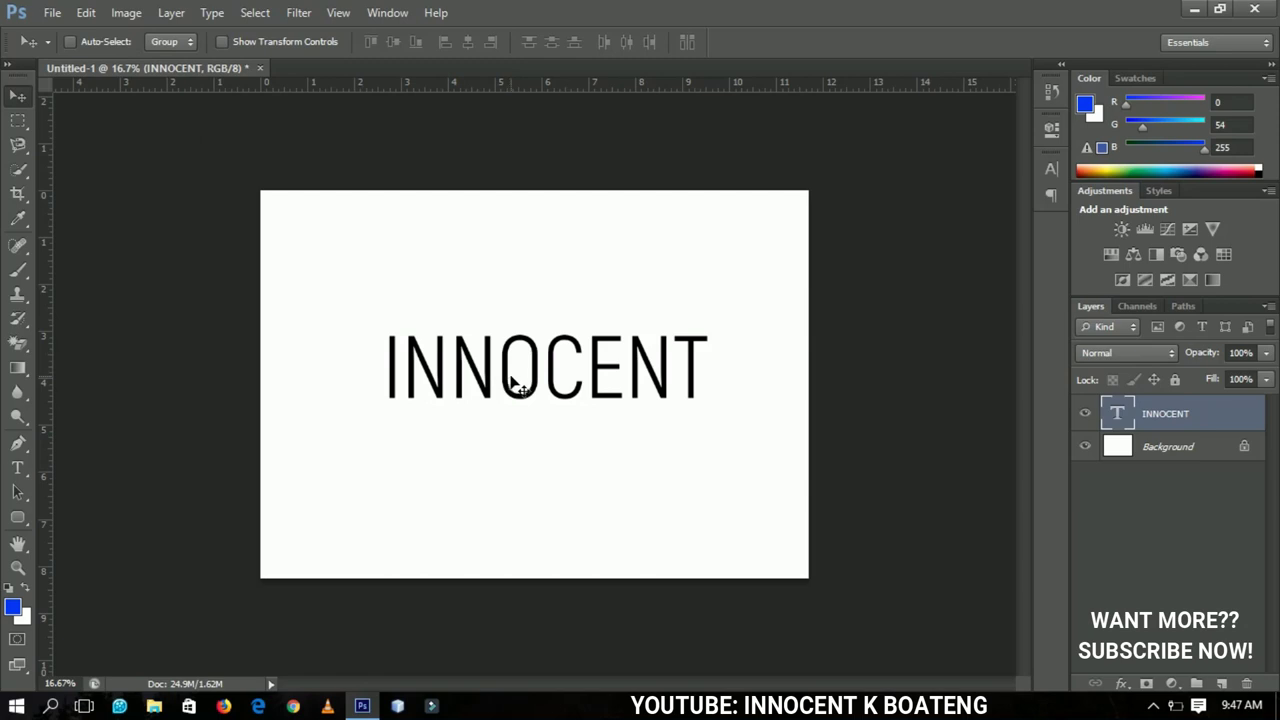
Duplicate the text layer within the same document, keeping the suggested copy name, and undo the duplication.
{"action": "right_click", "coordinate": [1205, 417]}
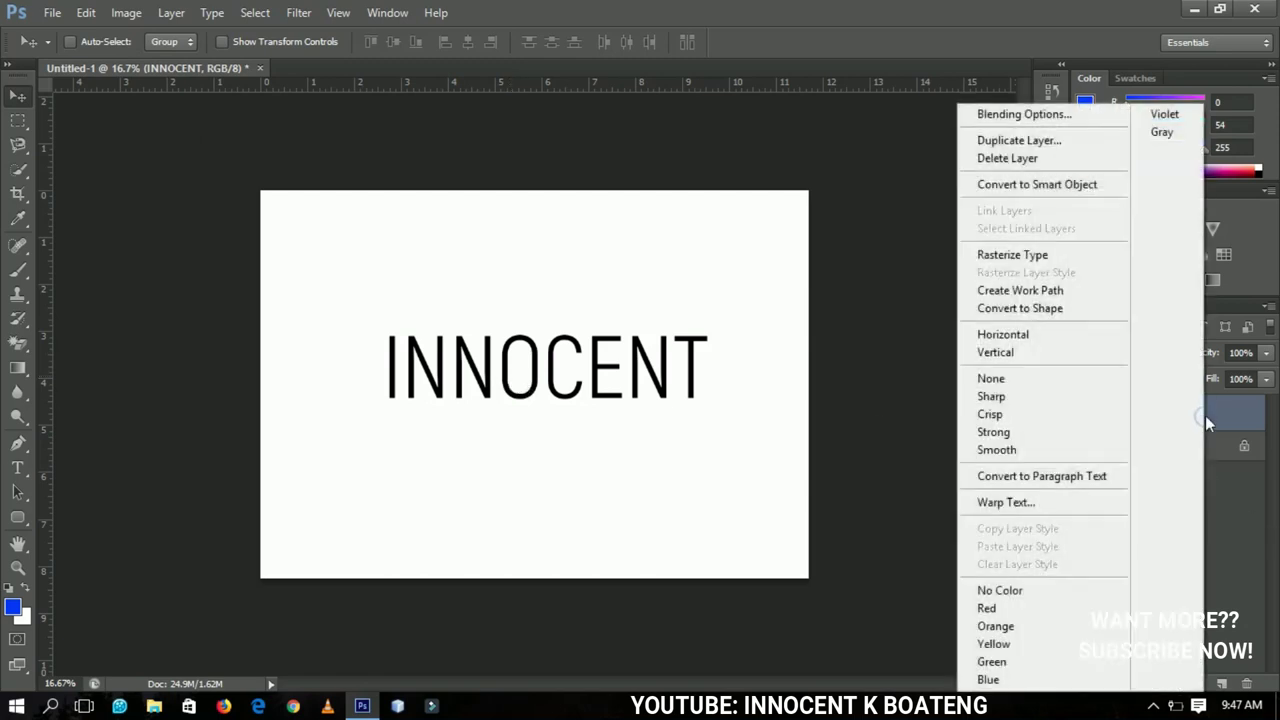
{"action": "left_click", "coordinate": [1036, 143]}
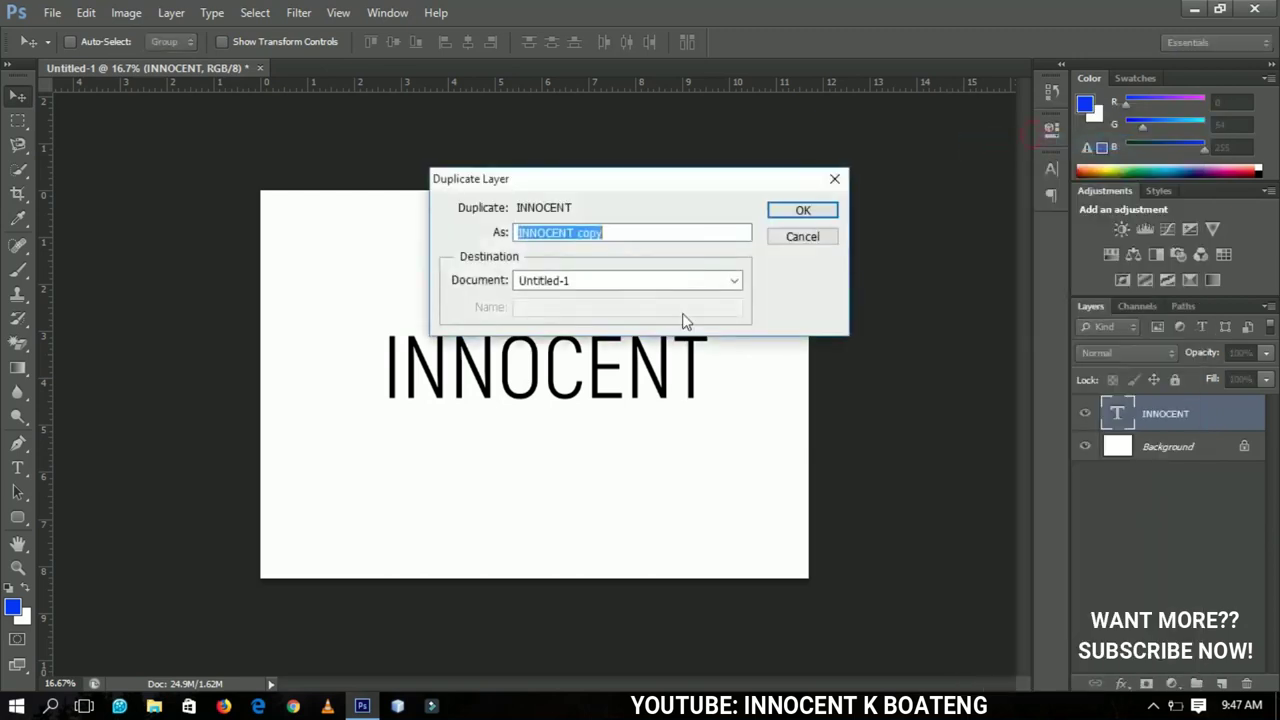
{"action": "left_click", "coordinate": [803, 214]}
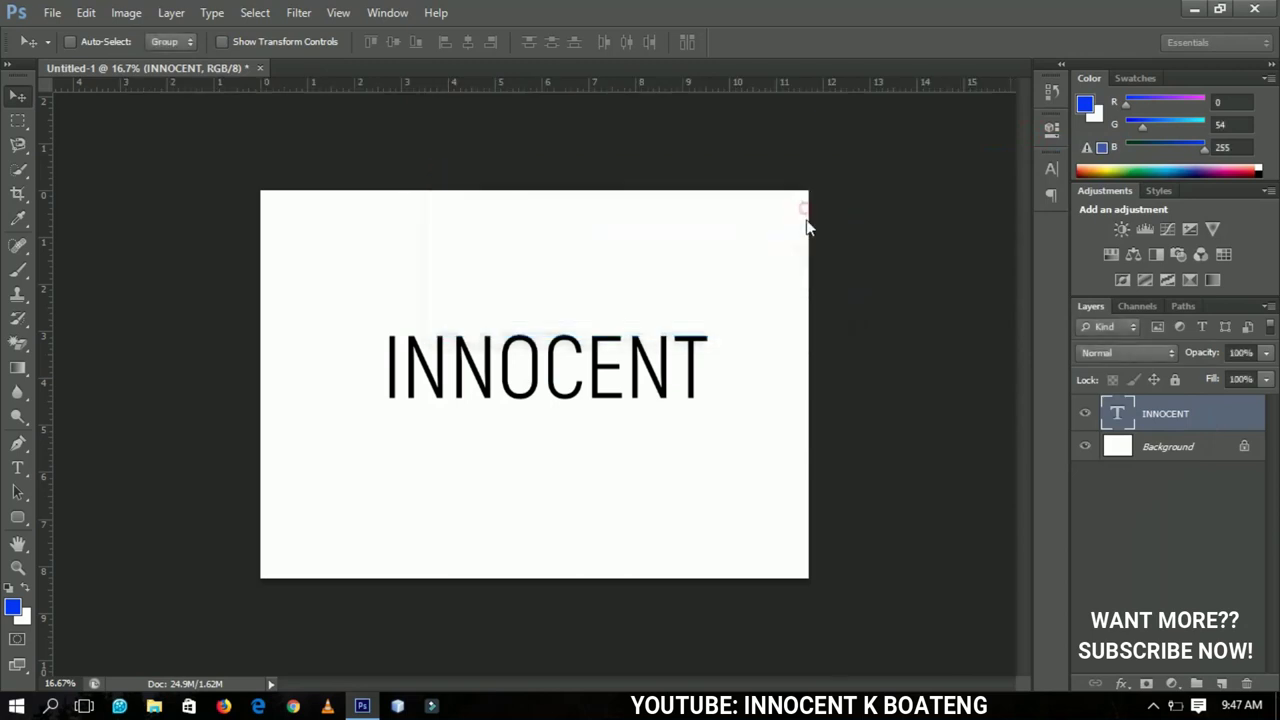
{"action": "key", "text": "ctrl+z"}
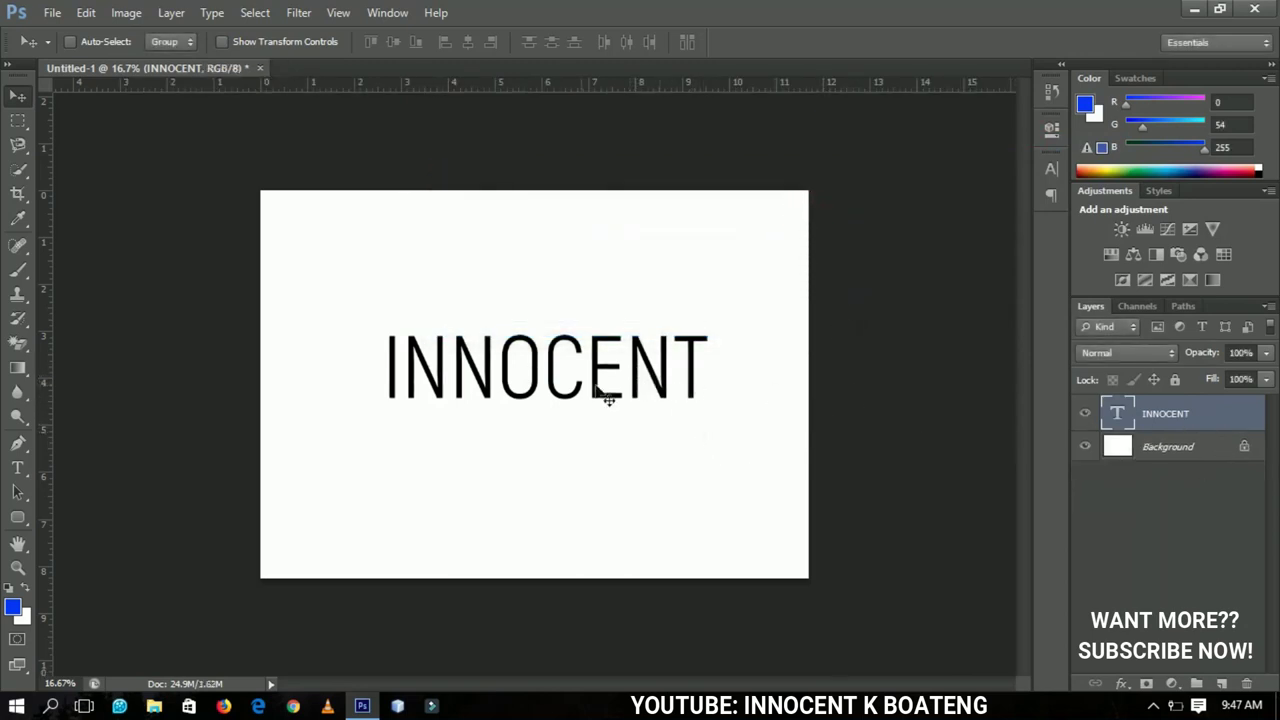
Make a quick copy of the text layer without naming it and delete that copy.
{"action": "right_click", "coordinate": [1174, 422]}
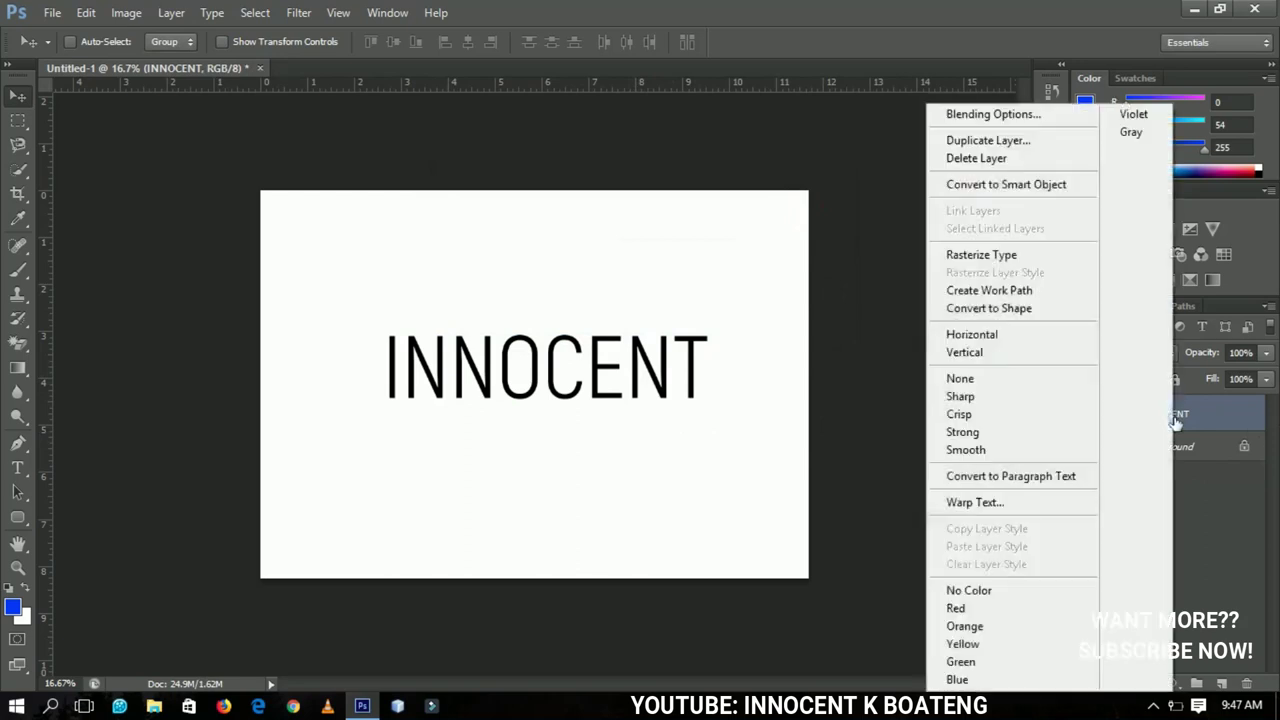
{"action": "left_click", "coordinate": [694, 478]}
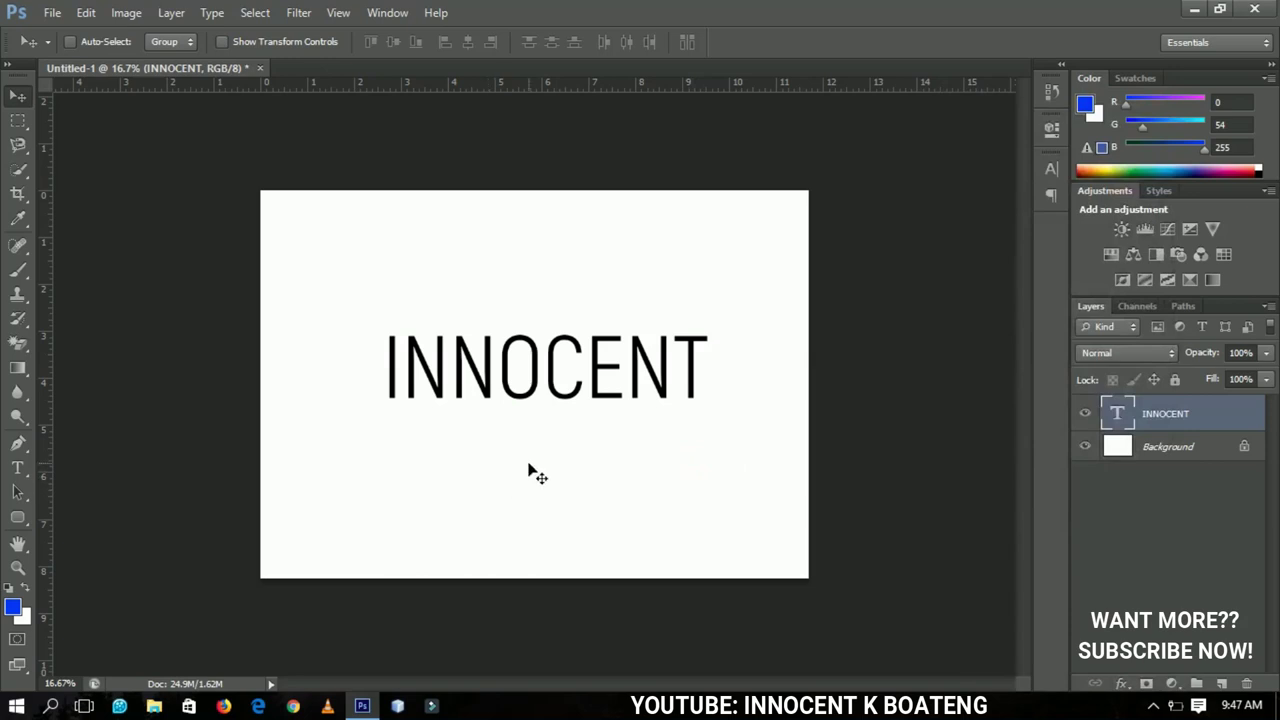
{"action": "key", "text": "ctrl+j"}
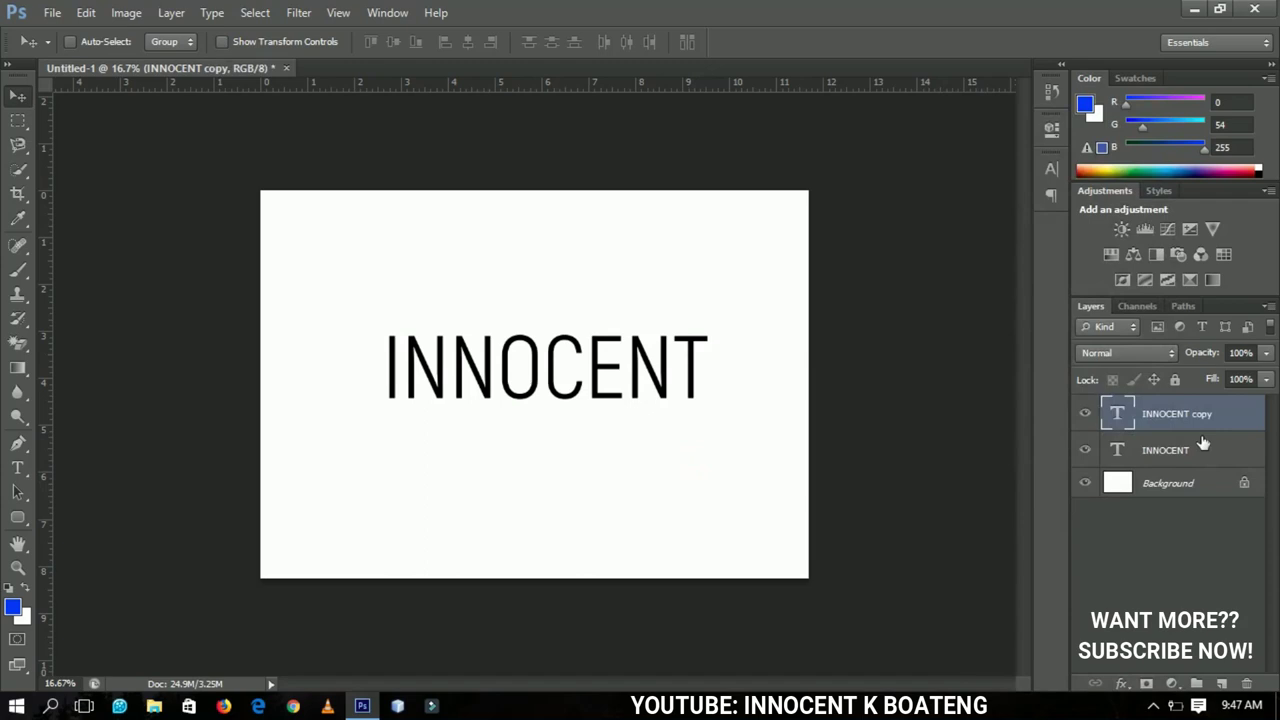
{"action": "key", "text": "Delete"}
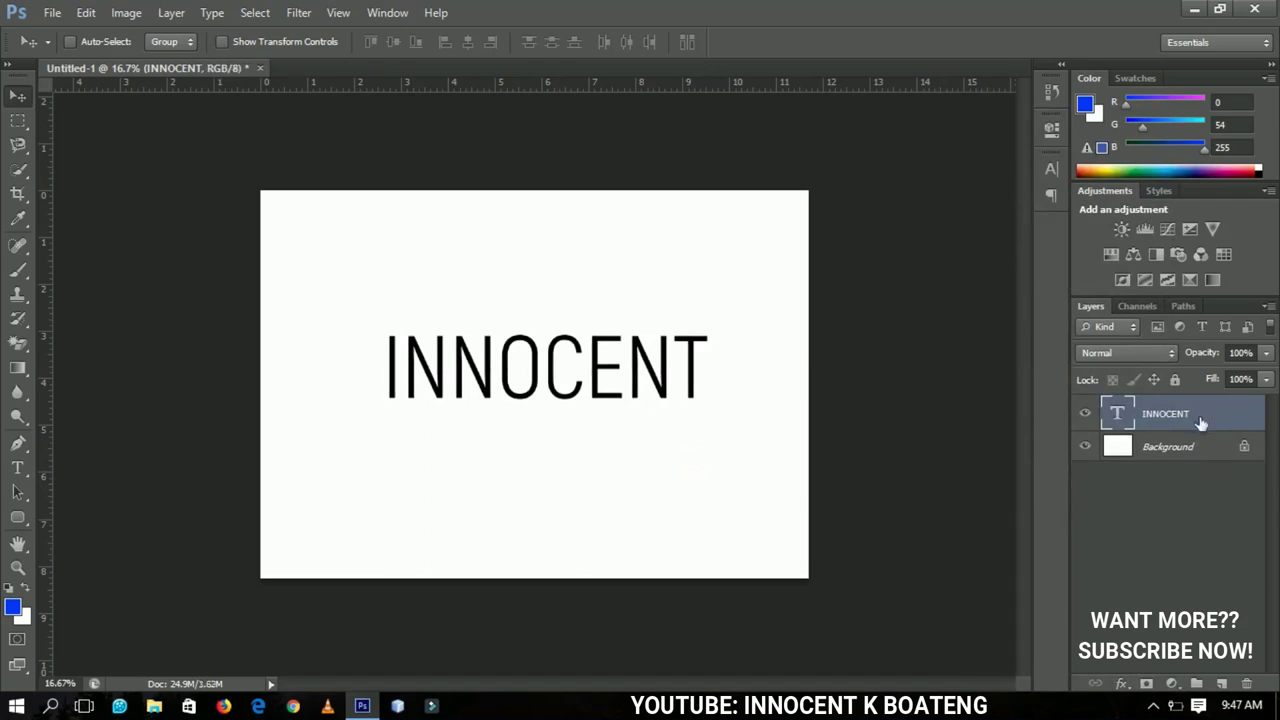
Add a copy of the text layer plus four empty layers above it, and delete all five additions.
{"action": "left_click_drag", "start_coordinate": [1201, 423], "coordinate": [1224, 686]}
{"action": "left_click", "coordinate": [1224, 686]}
{"action": "left_click", "coordinate": [1224, 686]}
{"action": "left_click", "coordinate": [1224, 686]}
{"action": "left_click", "coordinate": [1224, 686]}
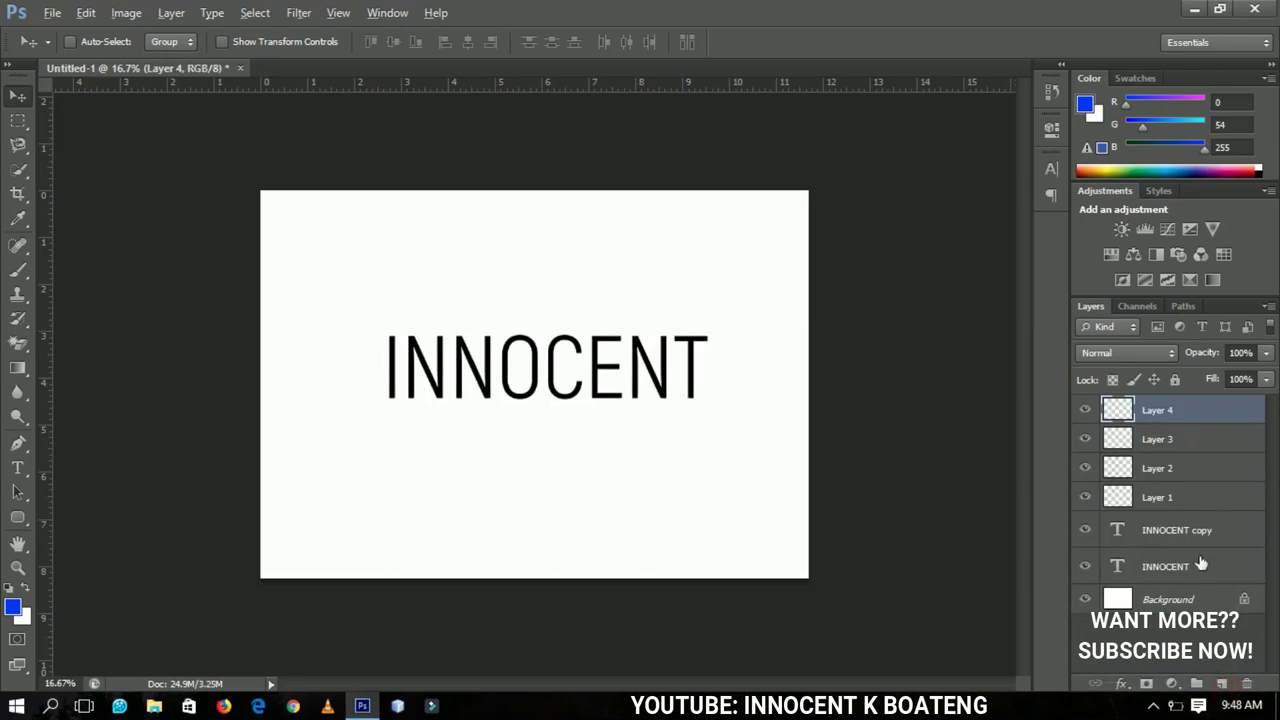
{"action": "key", "text": "Delete"}
{"action": "key", "text": "Delete"}
{"action": "key", "text": "Delete"}
{"action": "key", "text": "Delete"}
{"action": "key", "text": "Delete"}
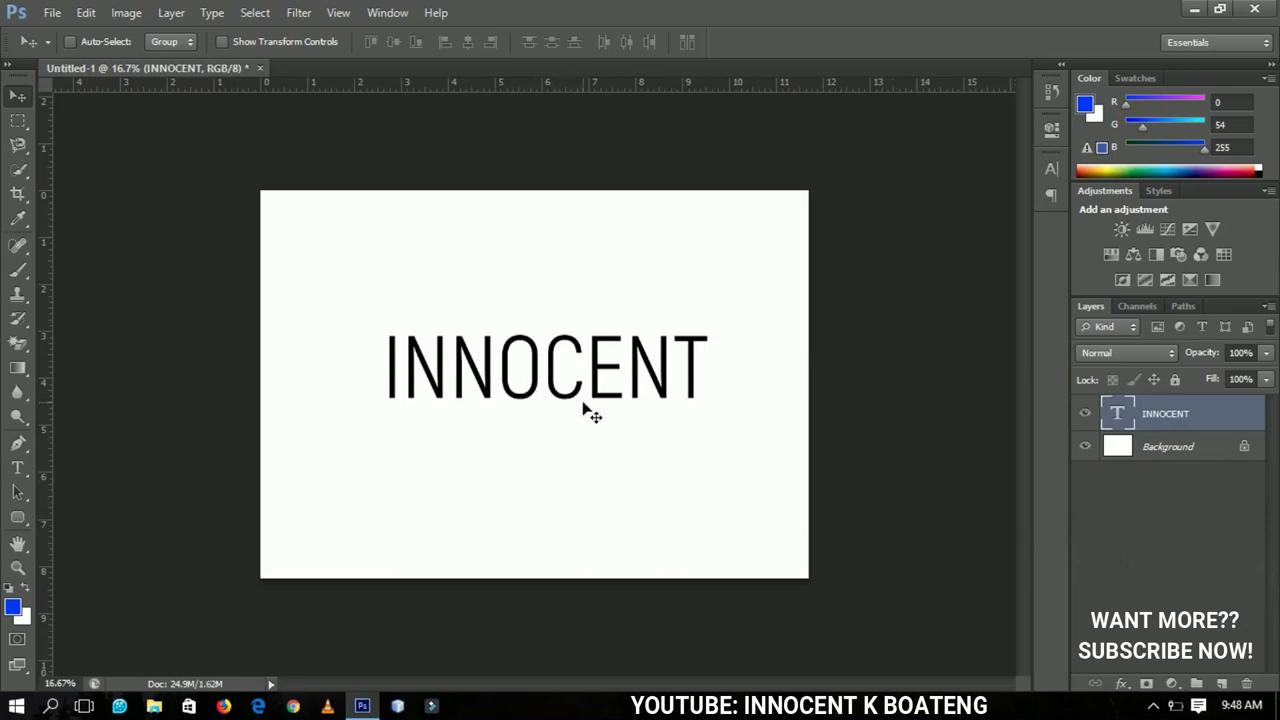
Move the text down towards the lower part of the canvas and undo the move.
{"action": "left_click_drag", "start_coordinate": [604, 374], "coordinate": [621, 485]}
{"action": "key", "text": "ctrl+z"}
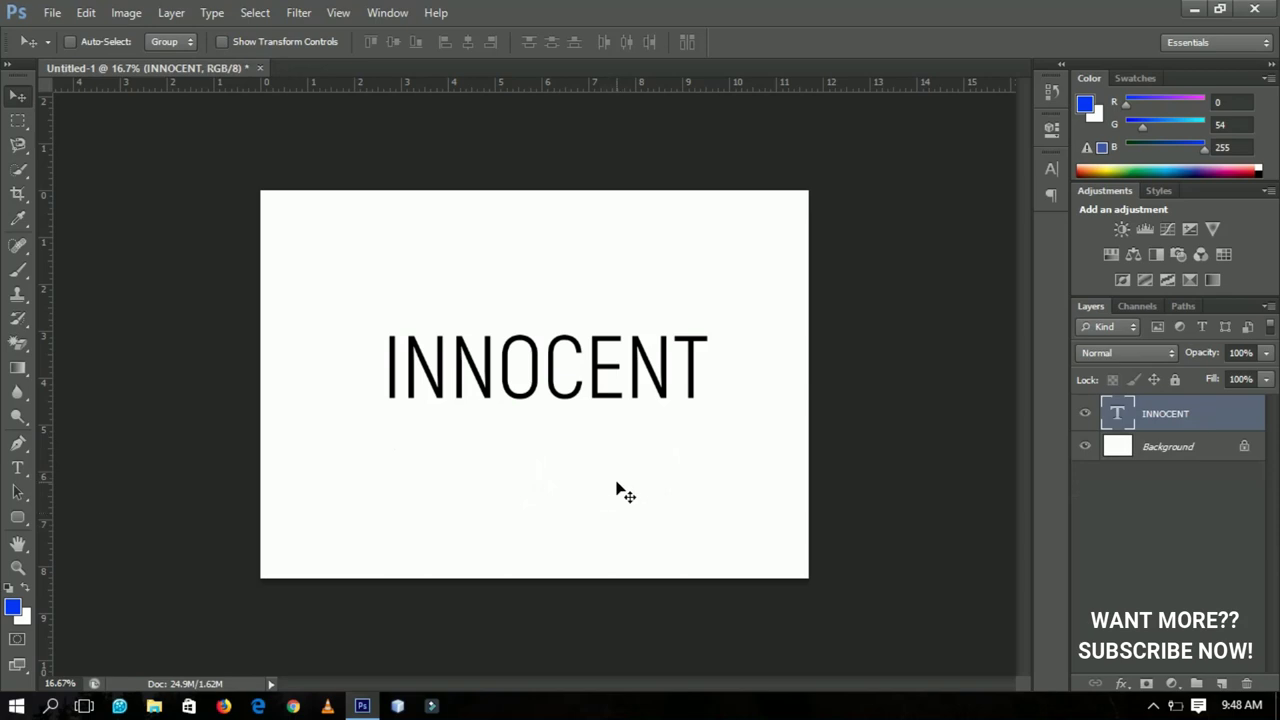
Enlarge the text slightly around its centre with Free Transform.
{"action": "left_click", "coordinate": [98, 10]}
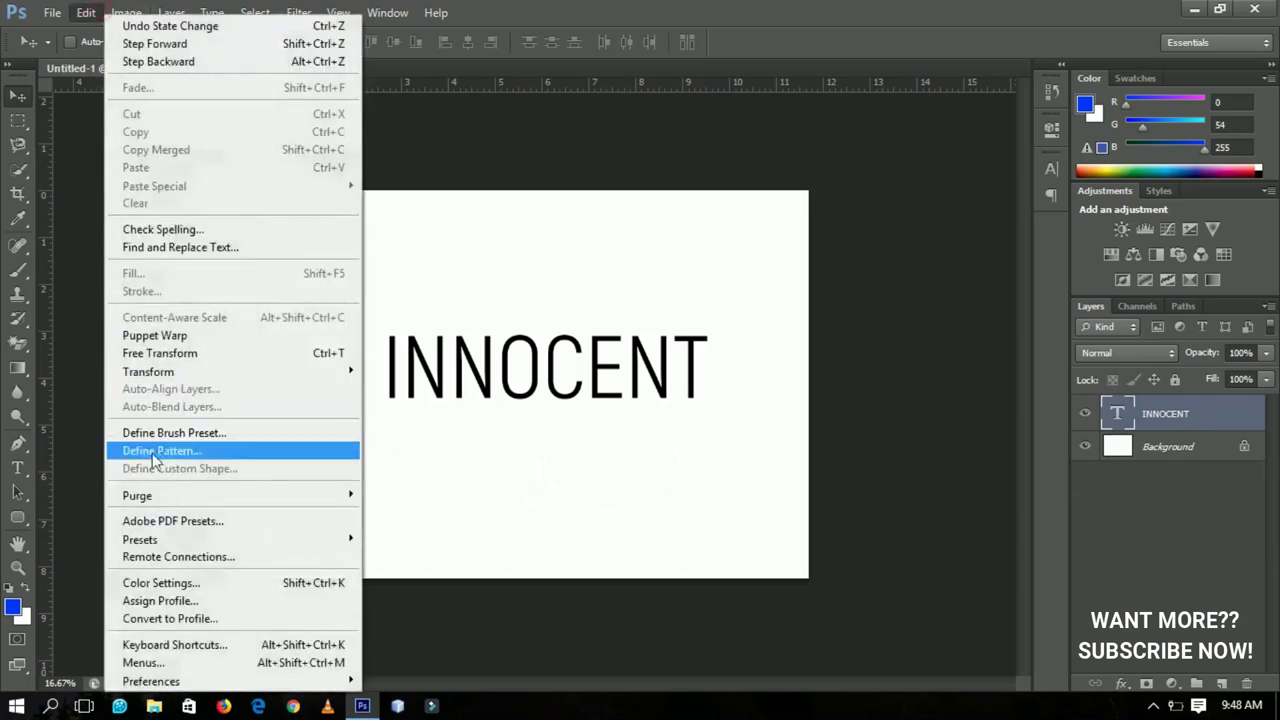
{"action": "mouse_move", "coordinate": [272, 372]}
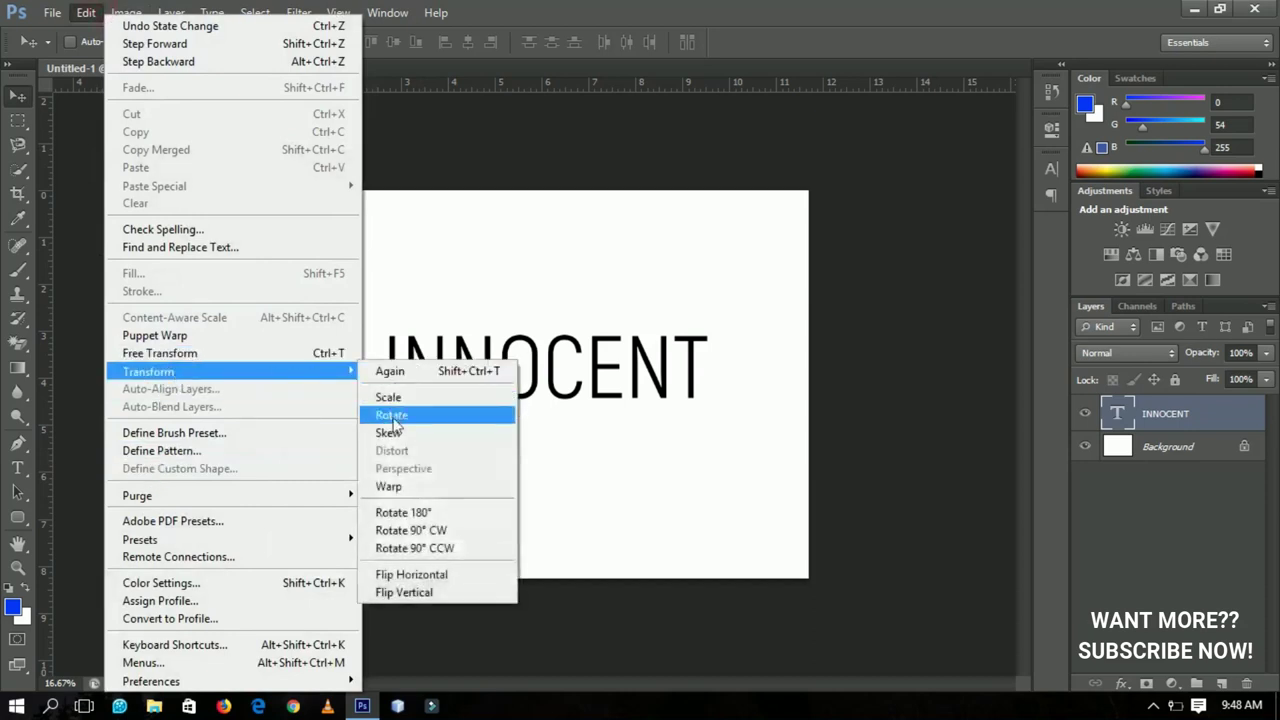
{"action": "left_click", "coordinate": [568, 344]}
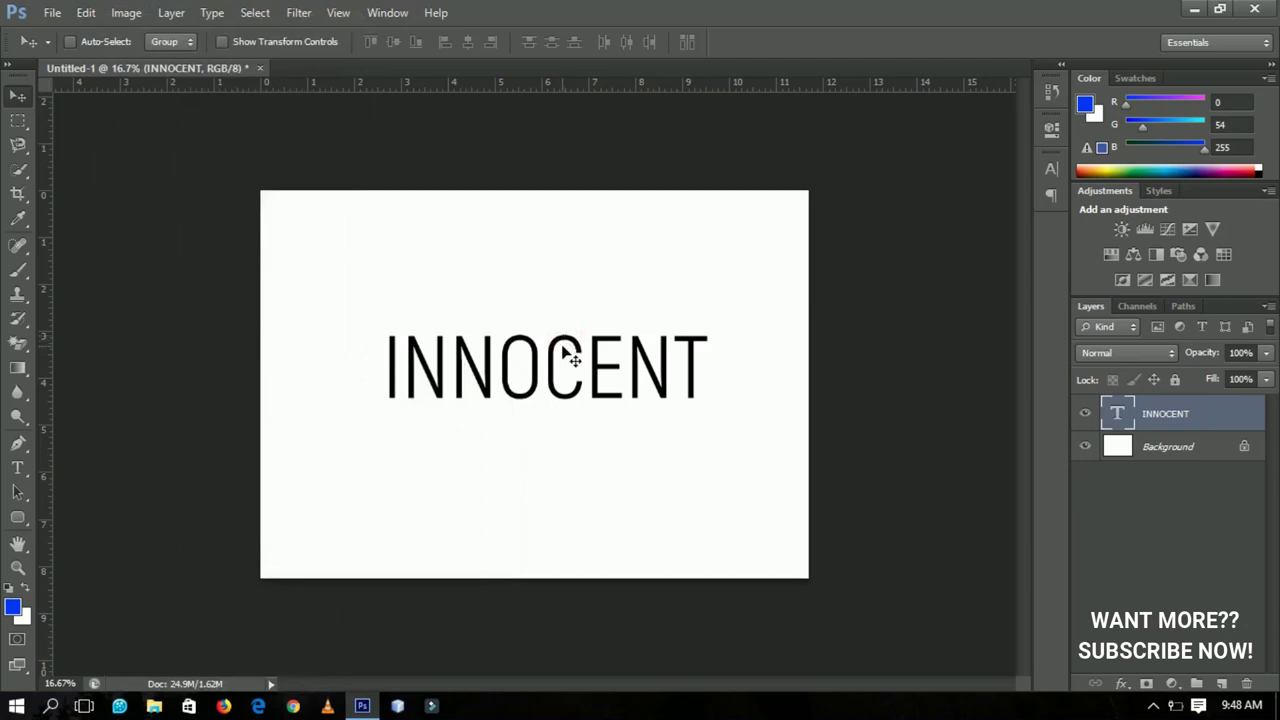
{"action": "key", "text": "ctrl+t"}
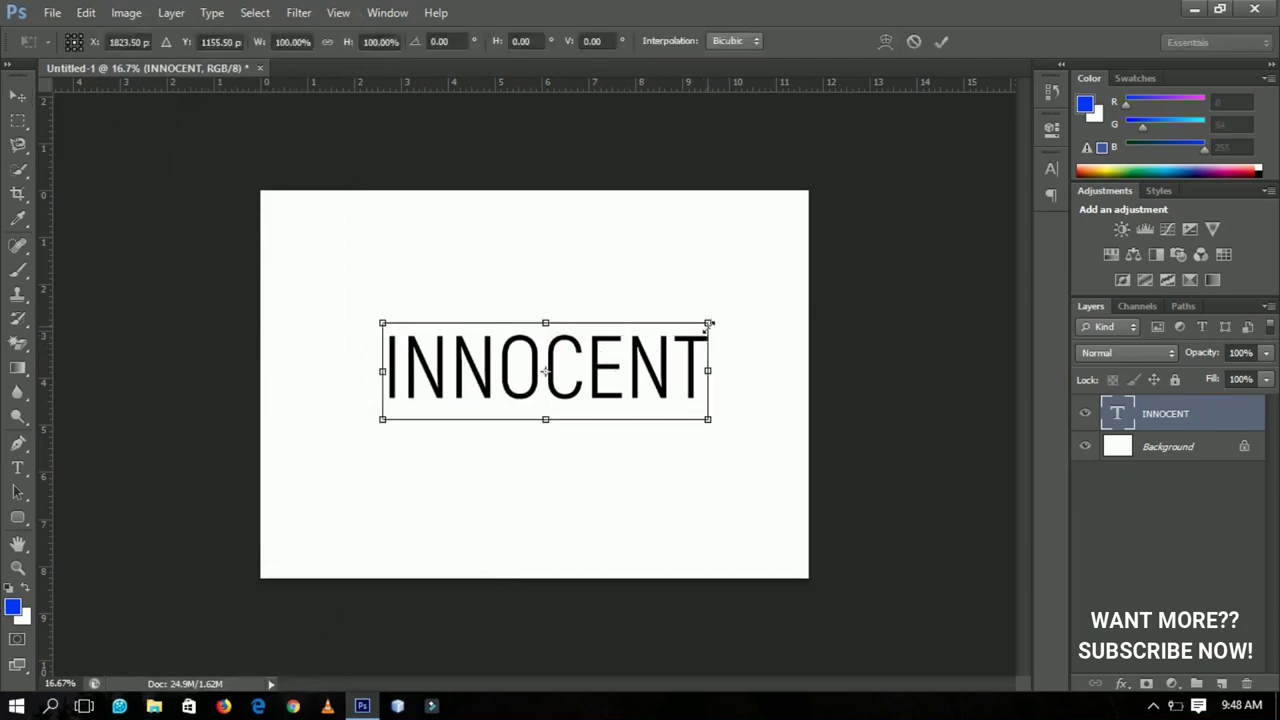
{"action": "left_click_drag", "start_coordinate": [709, 323], "coordinate": [726, 316]}
{"action": "key", "text": "Return"}
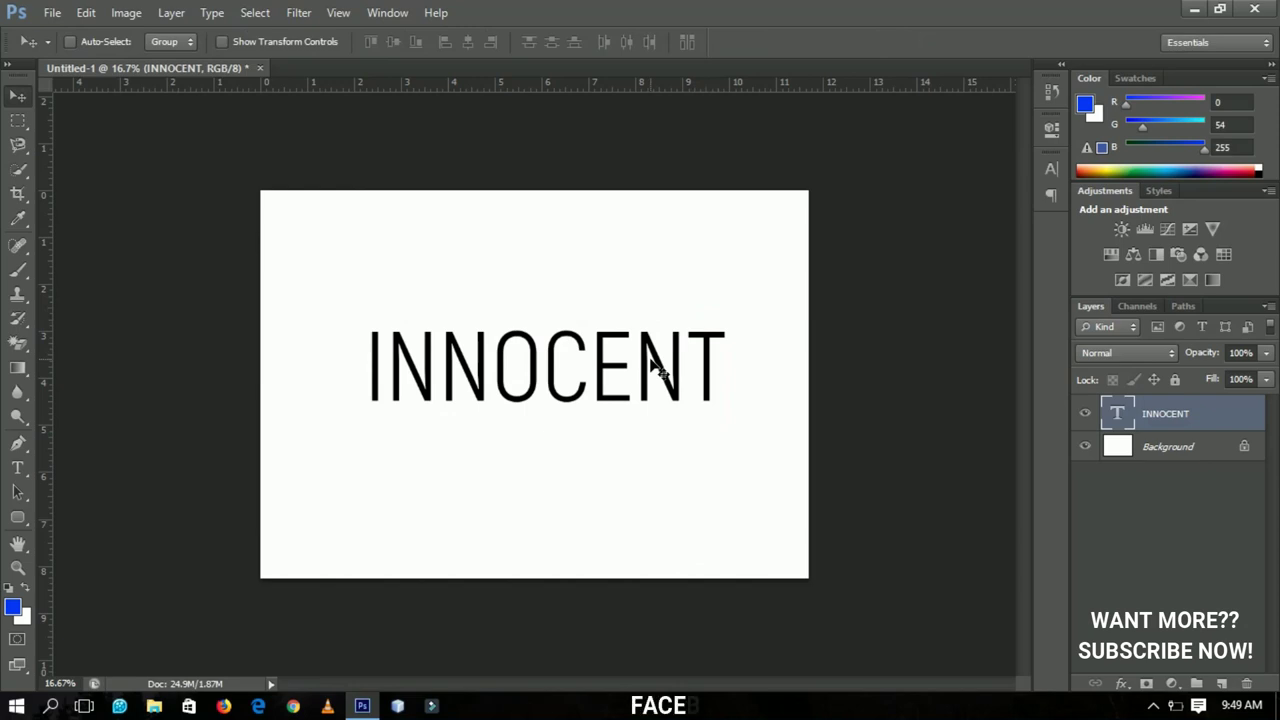
{"action": "left_click", "coordinate": [117, 14]}
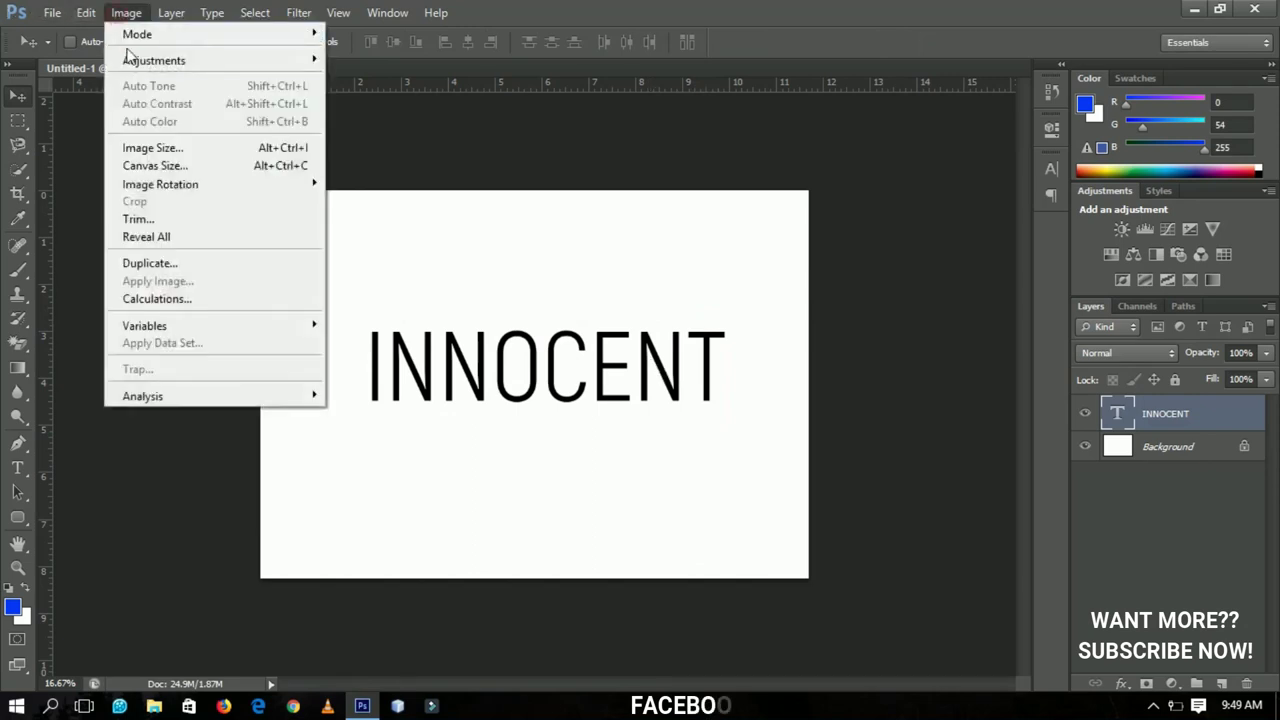
{"action": "mouse_move", "coordinate": [303, 66]}
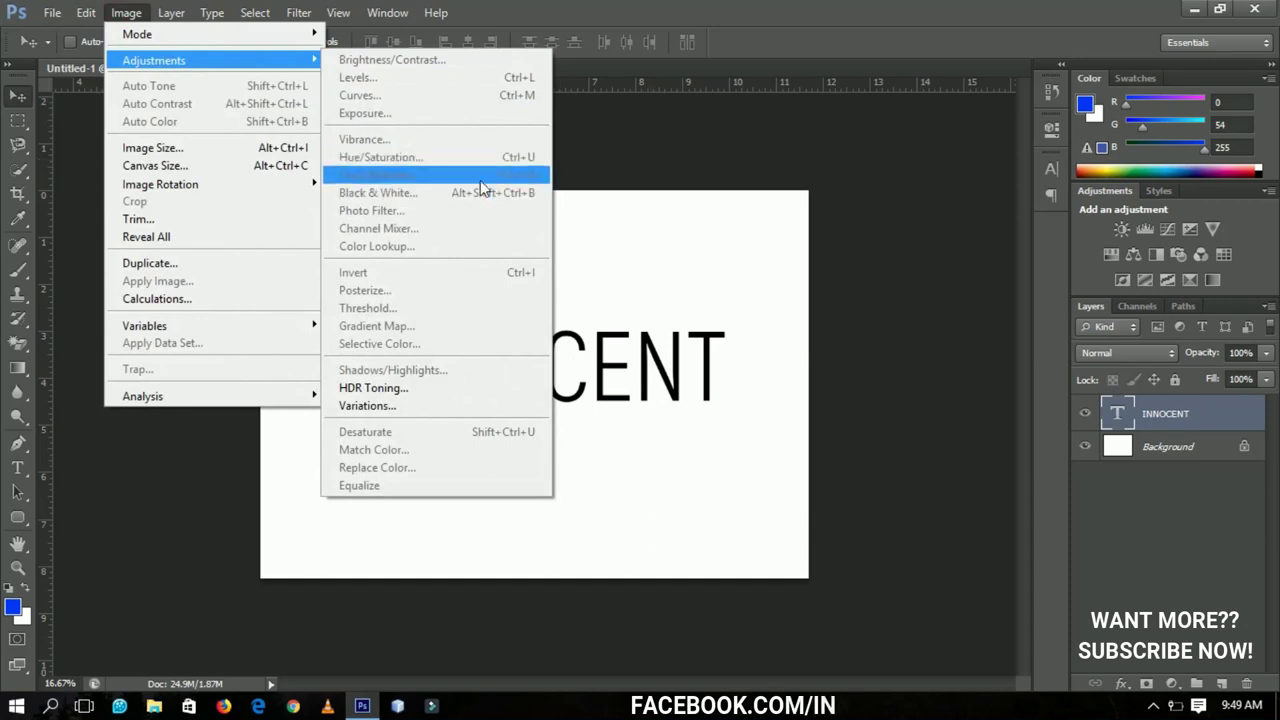
{"action": "left_click", "coordinate": [334, 223]}
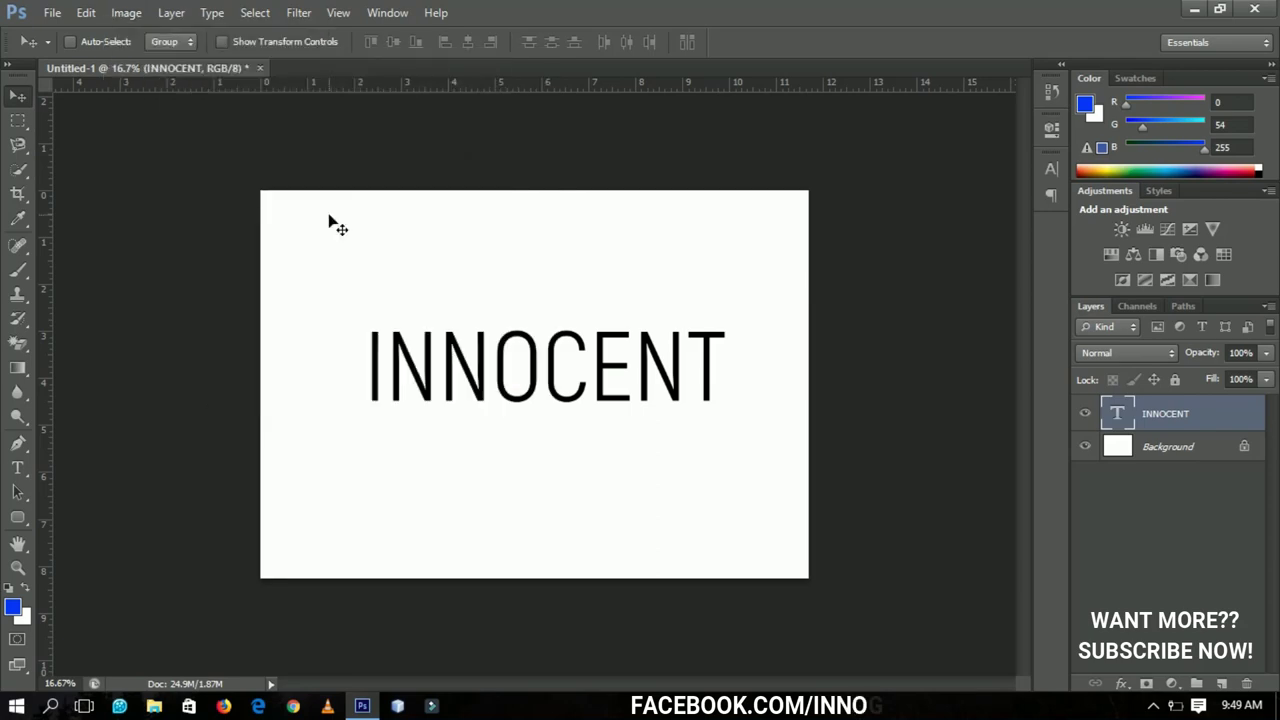
Examine the File command shortcuts in the Photoshop Defaults keyboard shortcut set and leave the set without changing it.
{"action": "left_click", "coordinate": [86, 14]}
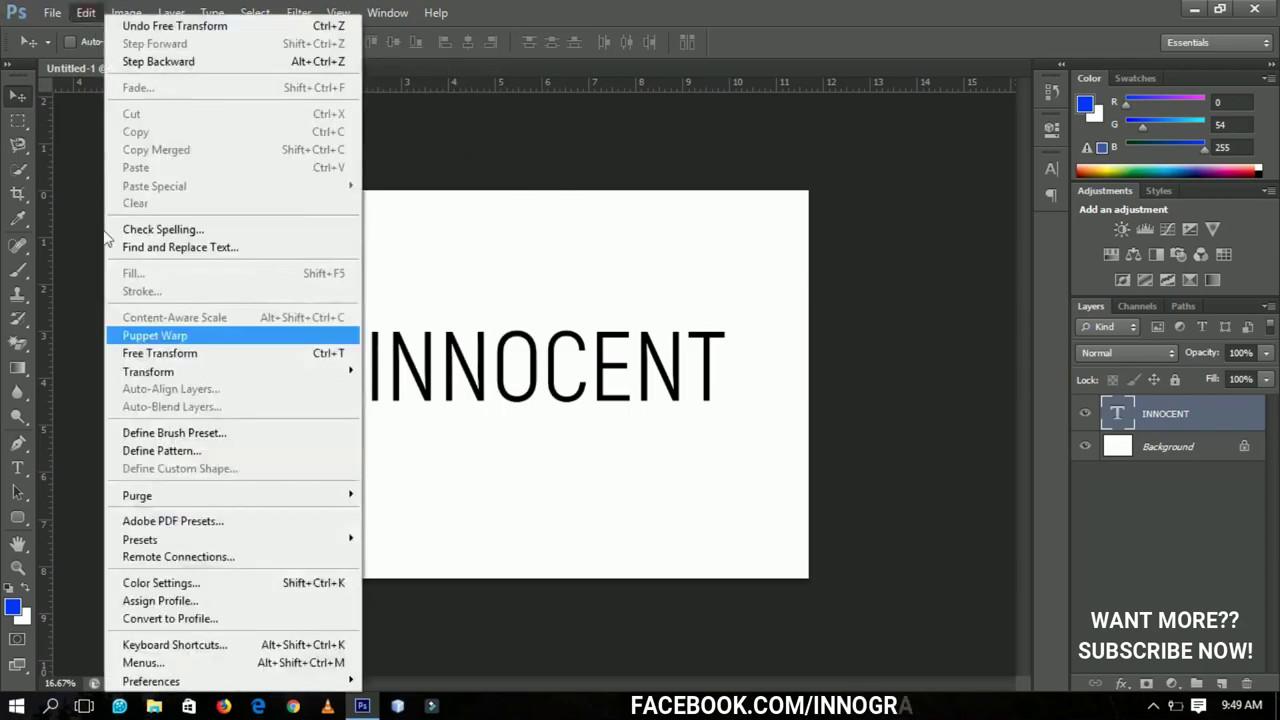
{"action": "left_click", "coordinate": [181, 646]}
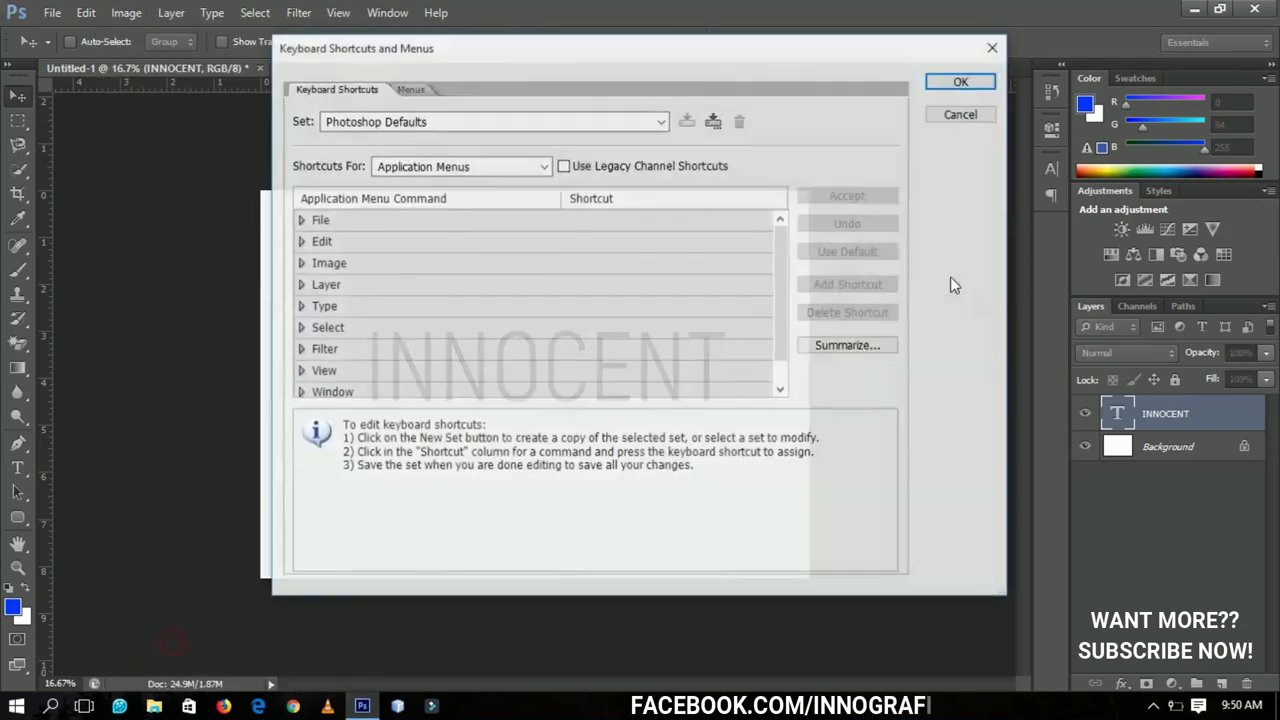
{"action": "left_click_drag", "start_coordinate": [453, 53], "coordinate": [746, 88]}
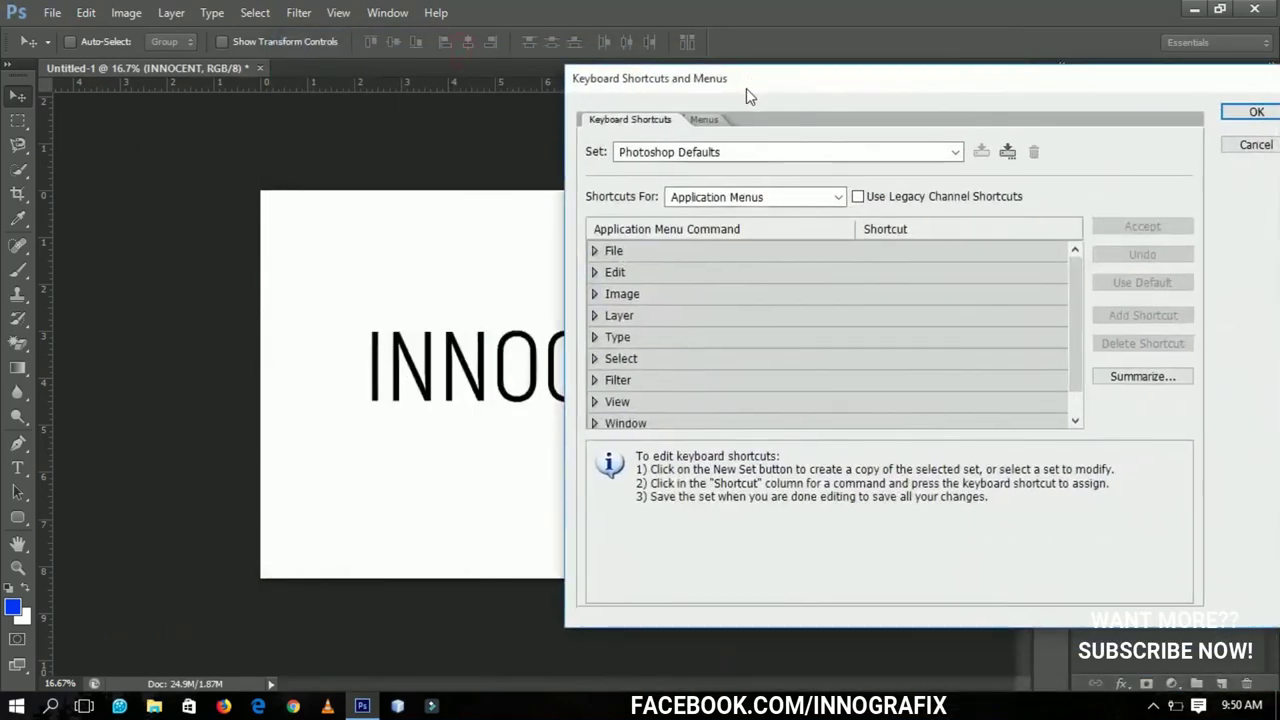
{"action": "left_click", "coordinate": [594, 251]}
{"action": "left_click", "coordinate": [594, 251]}
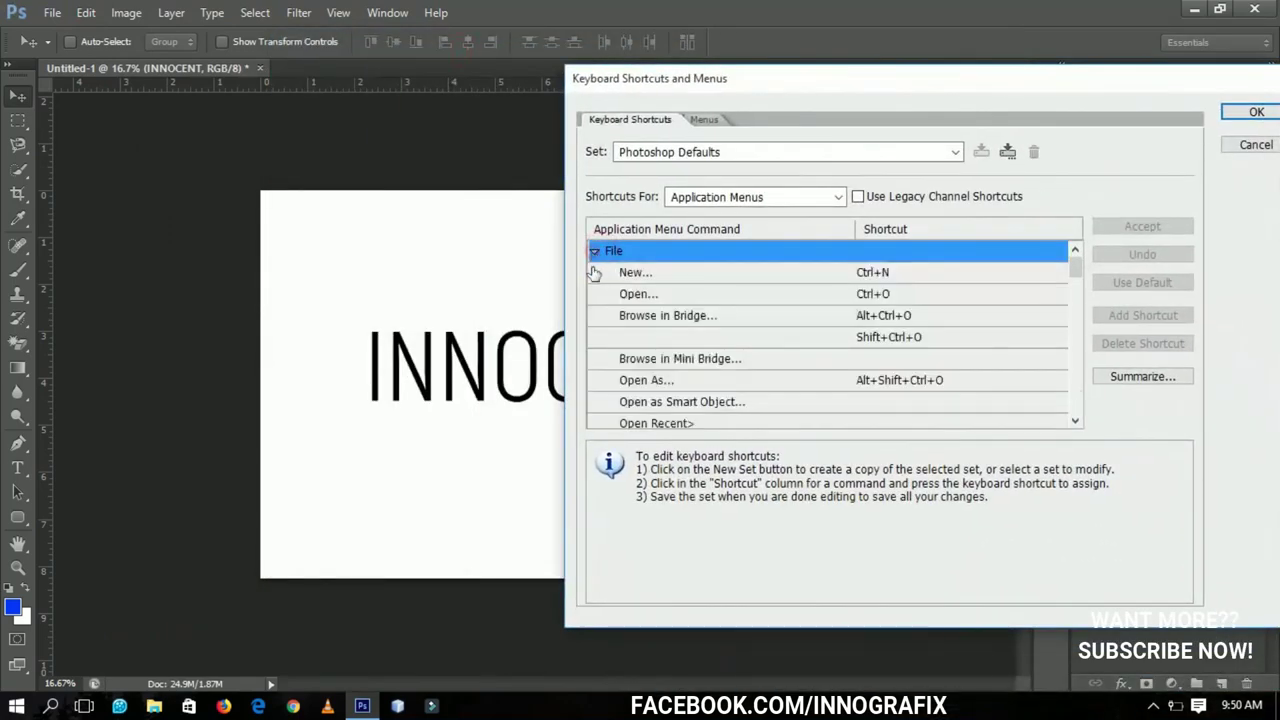
{"action": "scroll", "coordinate": [830, 312], "scroll_direction": "down", "scroll_amount": 1}
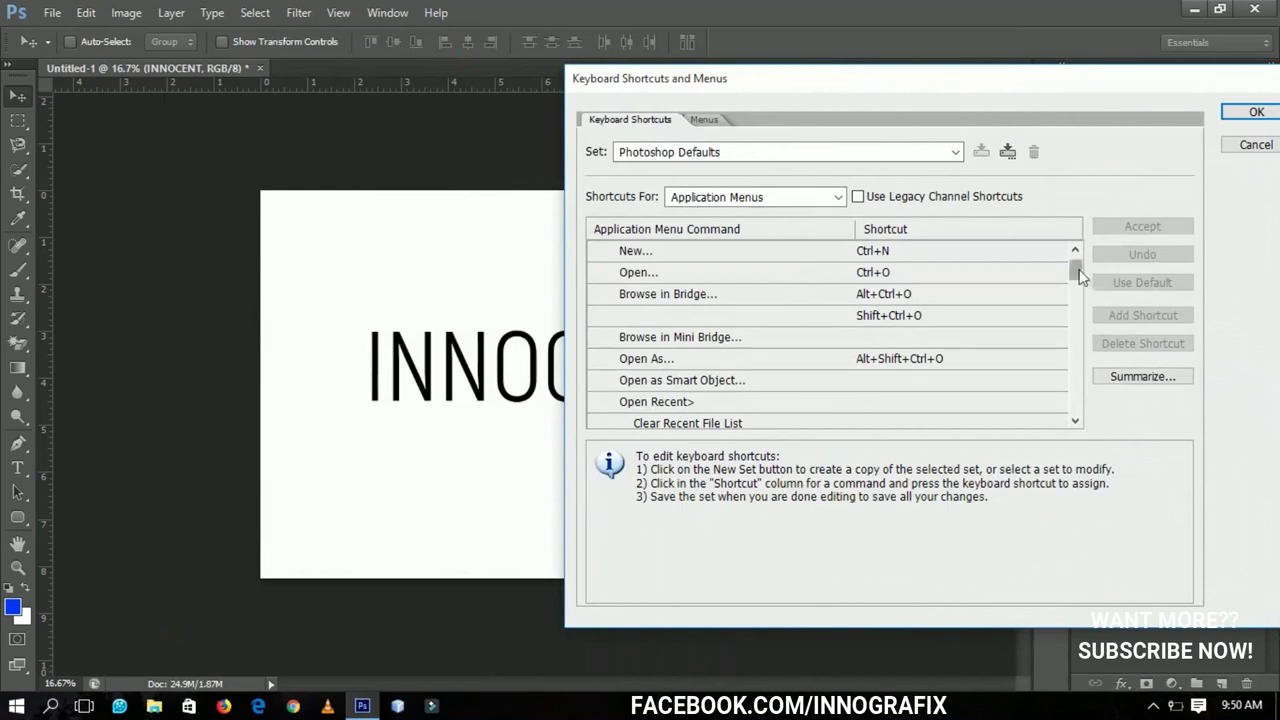
{"action": "scroll", "coordinate": [1078, 276], "scroll_direction": "down", "scroll_amount": 5}
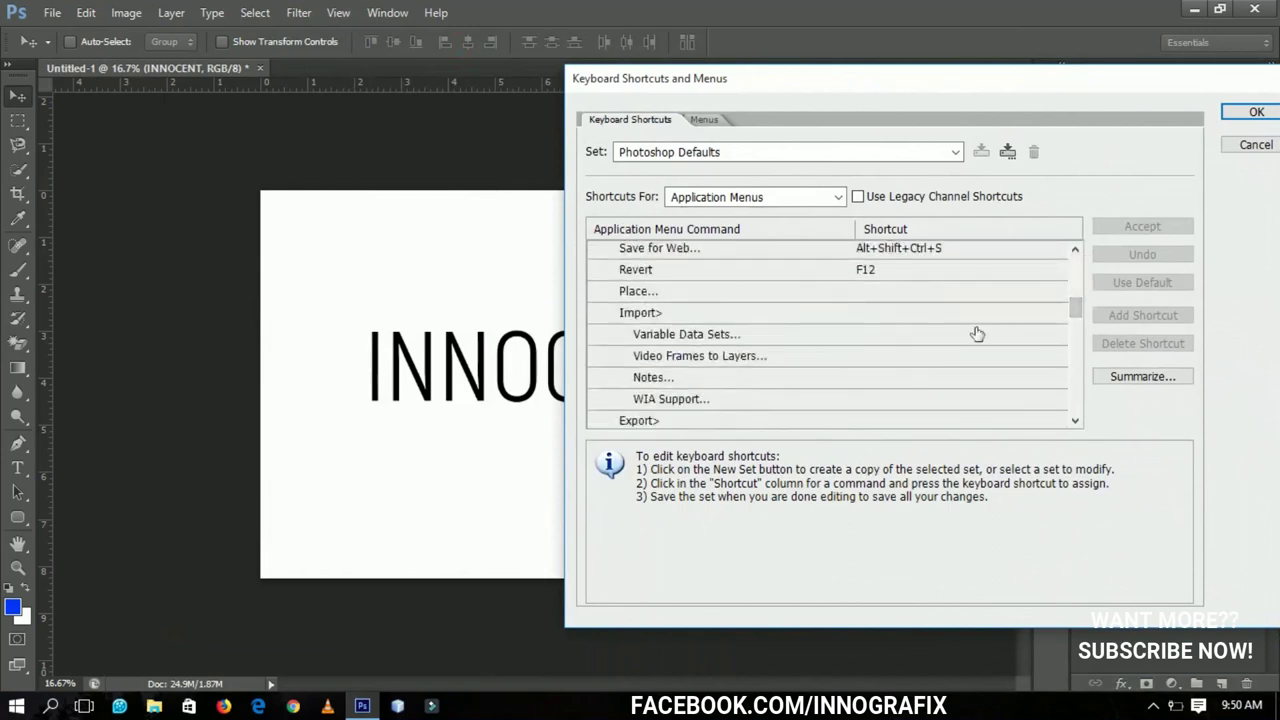
{"action": "left_click_drag", "start_coordinate": [1075, 310], "coordinate": [1075, 262]}
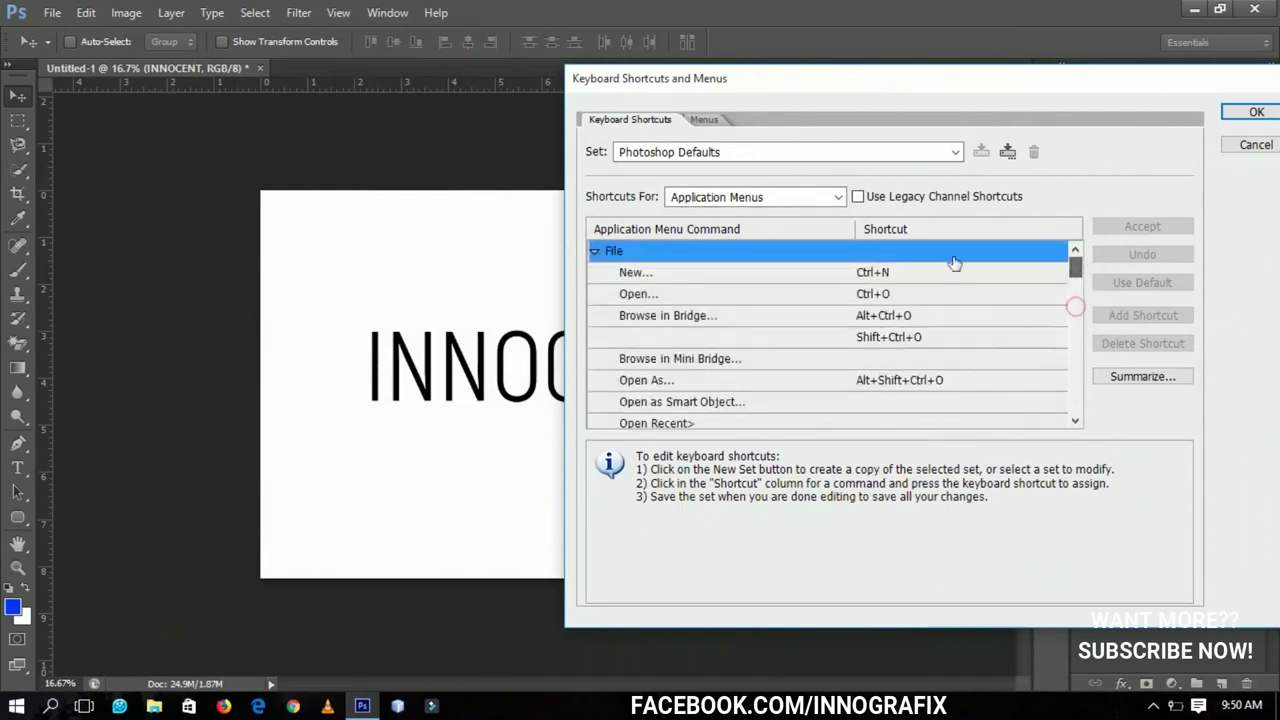
{"action": "left_click", "coordinate": [595, 251]}
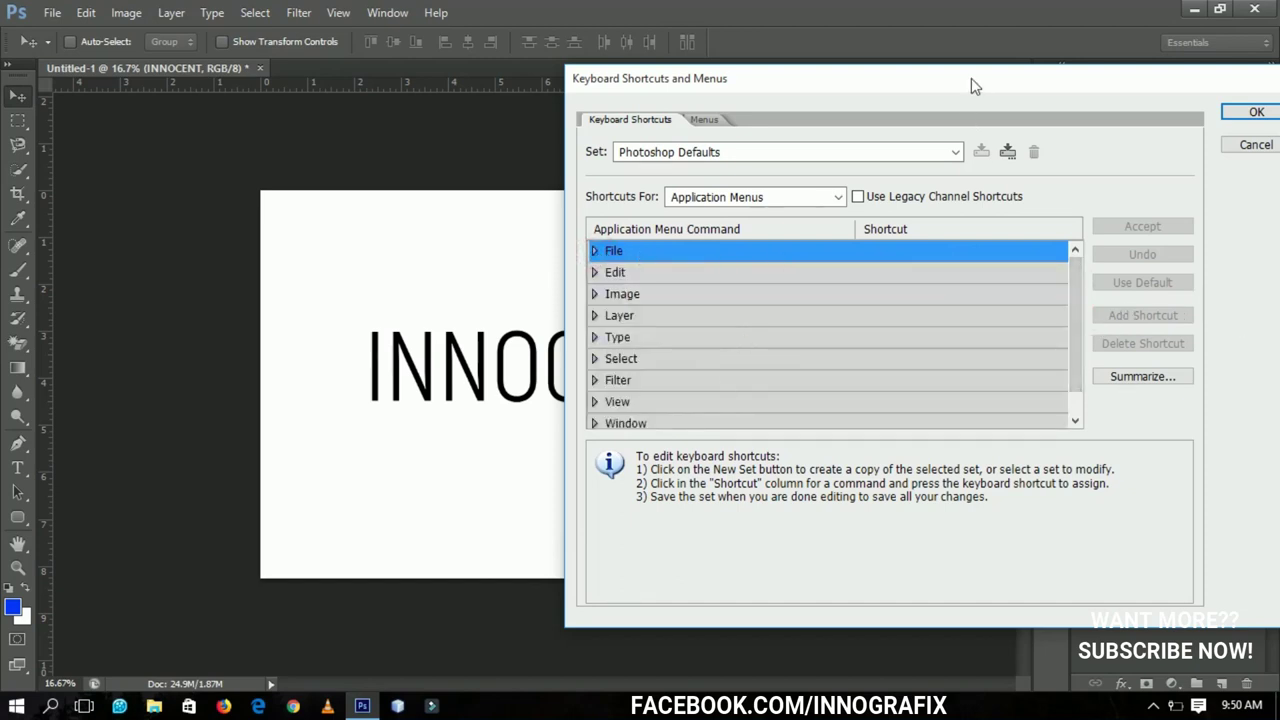
{"action": "left_click_drag", "start_coordinate": [971, 78], "coordinate": [634, 97]}
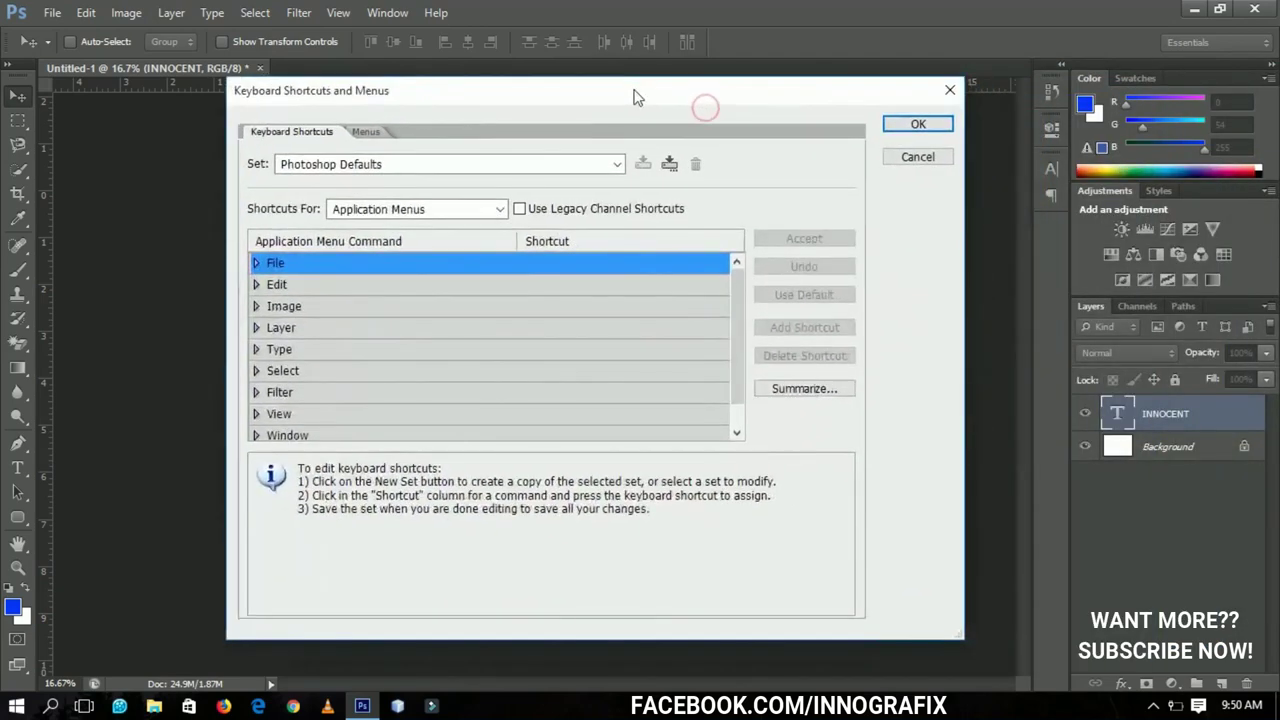
{"action": "left_click", "coordinate": [918, 157]}
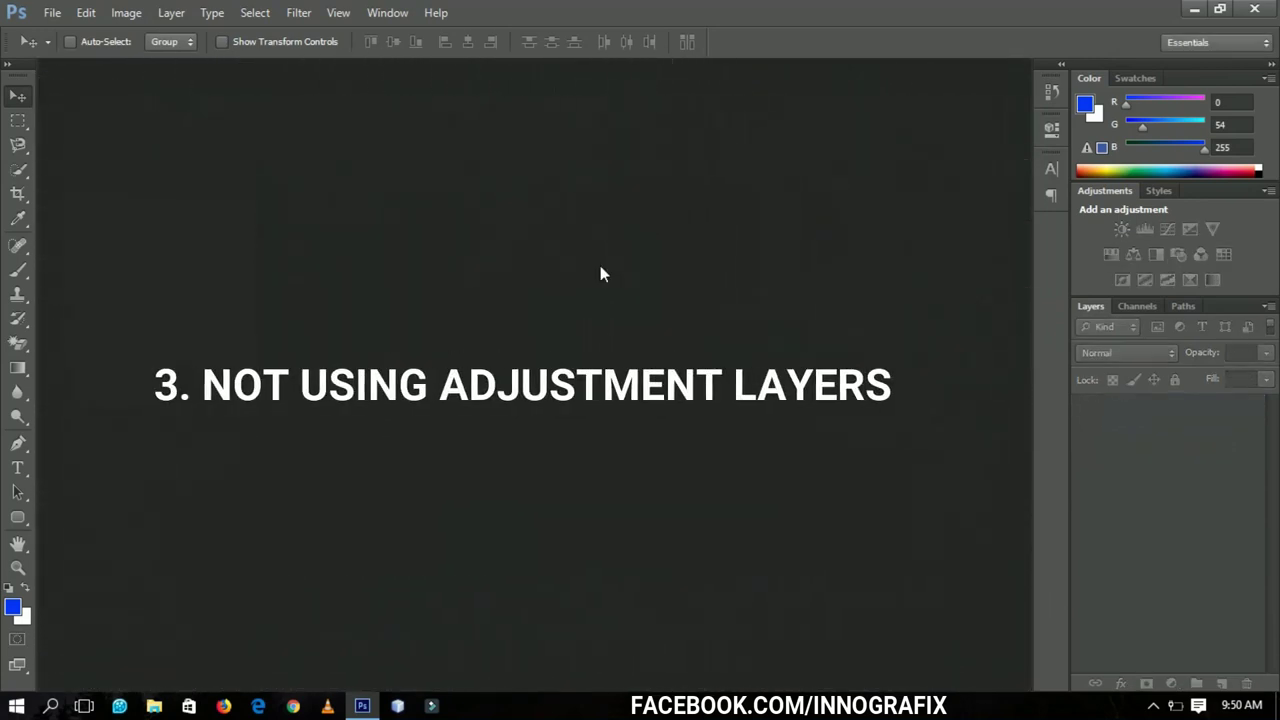
Open the woman's framed portrait JPG from New folder and convert its locked Background into a regular layer.
{"action": "left_click", "coordinate": [52, 12]}
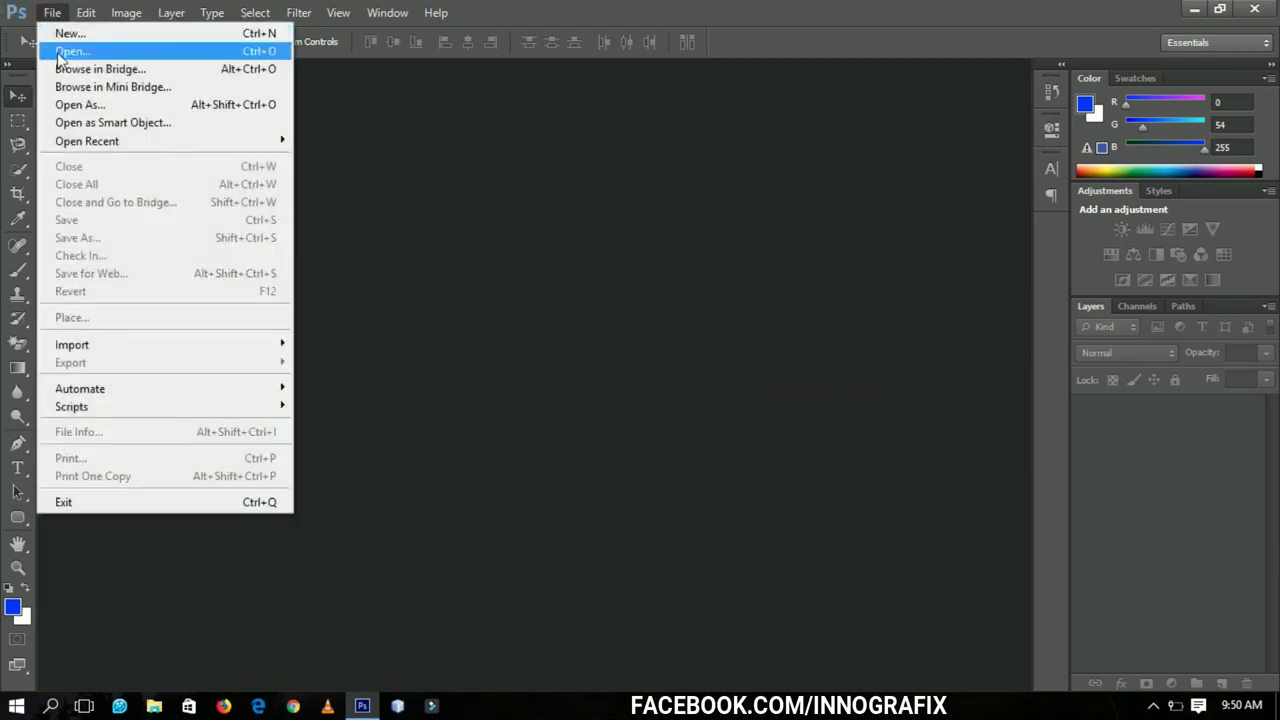
{"action": "left_click", "coordinate": [62, 51]}
{"action": "left_click_drag", "start_coordinate": [911, 190], "coordinate": [906, 236]}
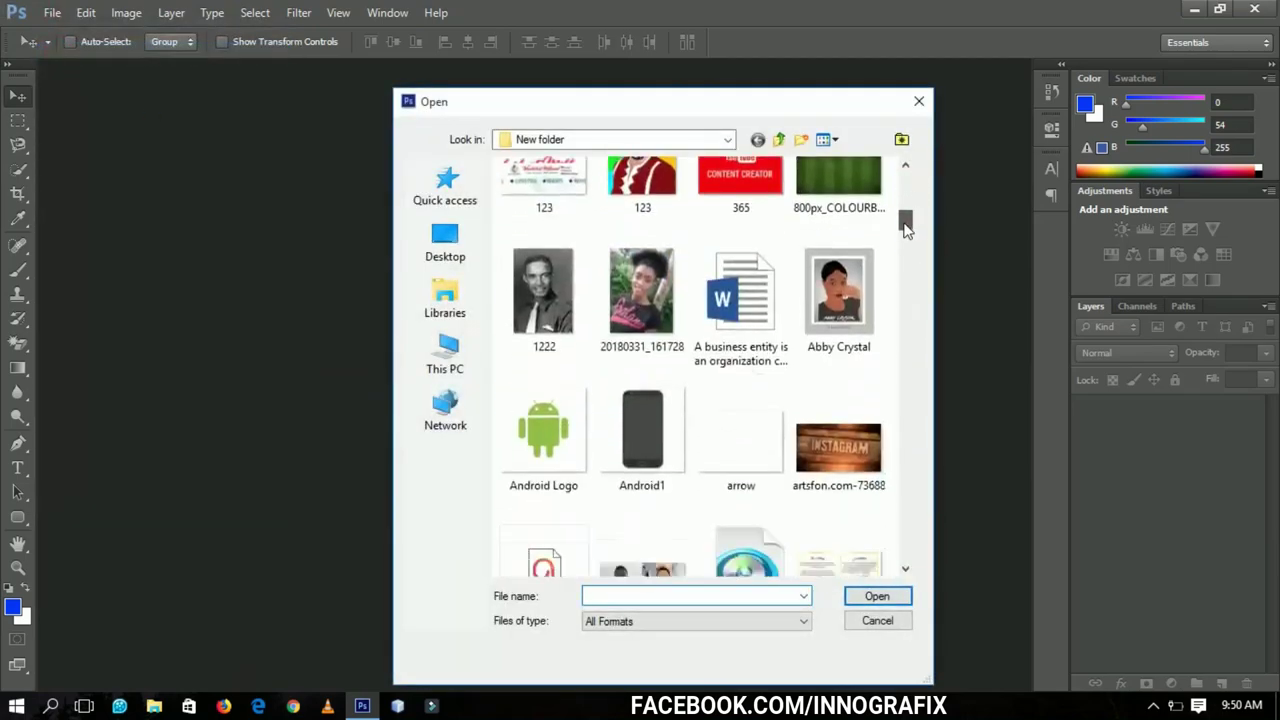
{"action": "double_click", "coordinate": [834, 318]}
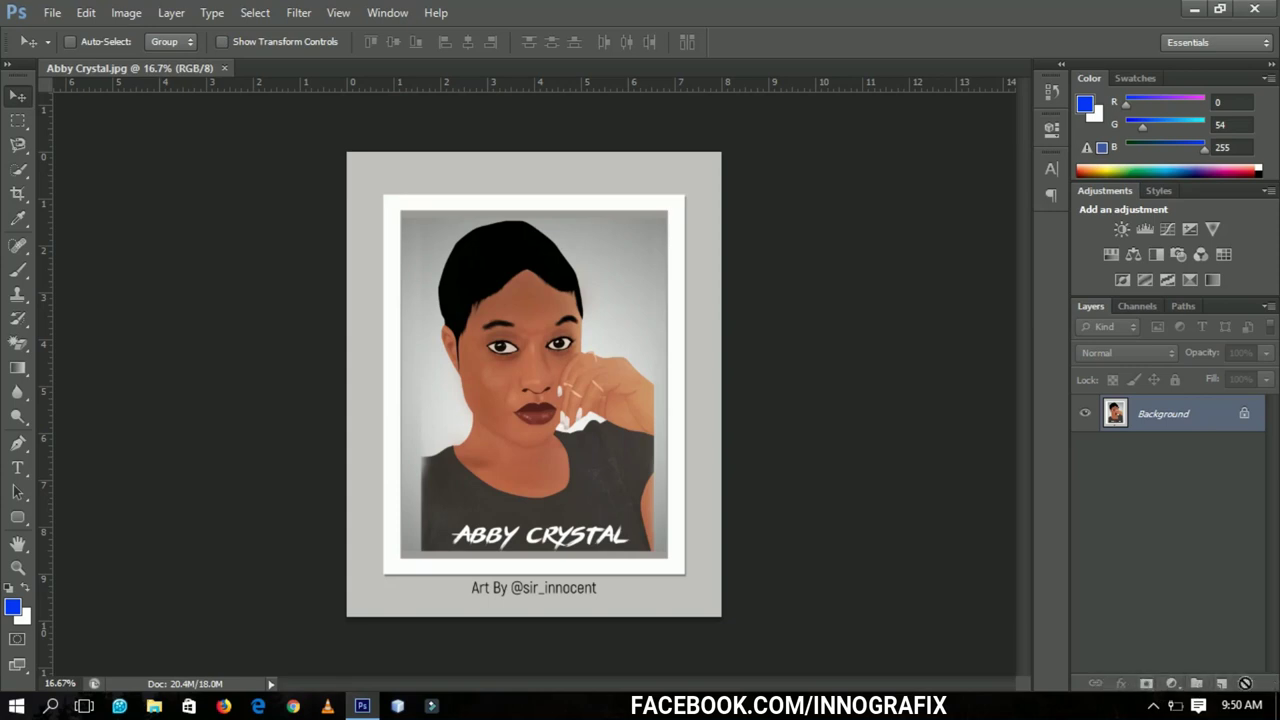
{"action": "double_click", "coordinate": [1197, 421]}
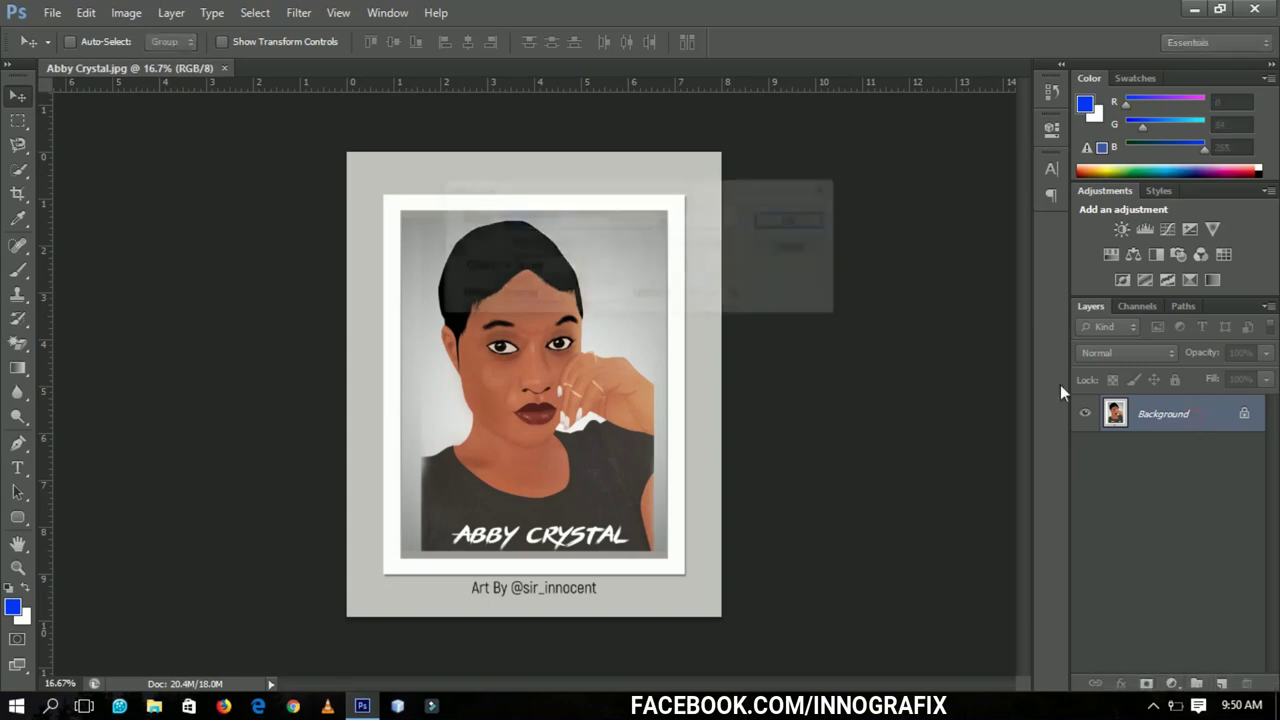
{"action": "left_click", "coordinate": [809, 215]}
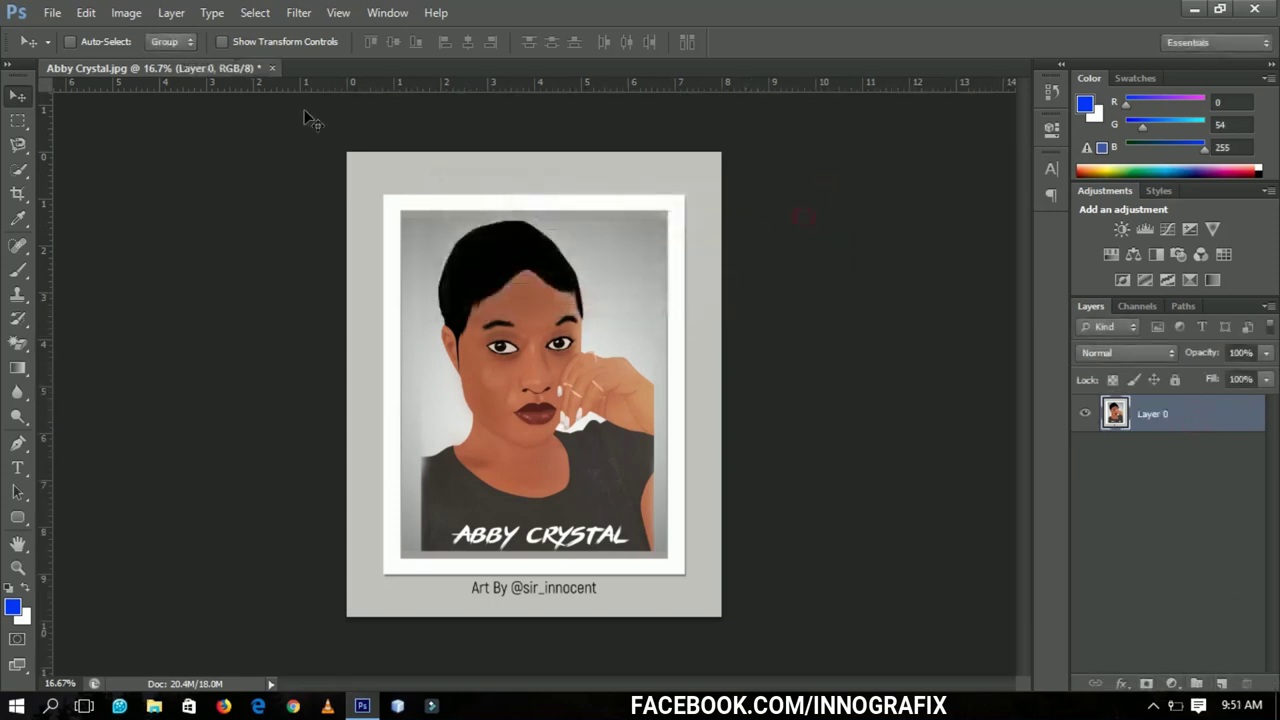
Apply a Color Balance shift towards red directly to the portrait layer and undo it.
{"action": "left_click", "coordinate": [136, 16]}
{"action": "mouse_move", "coordinate": [140, 40]}
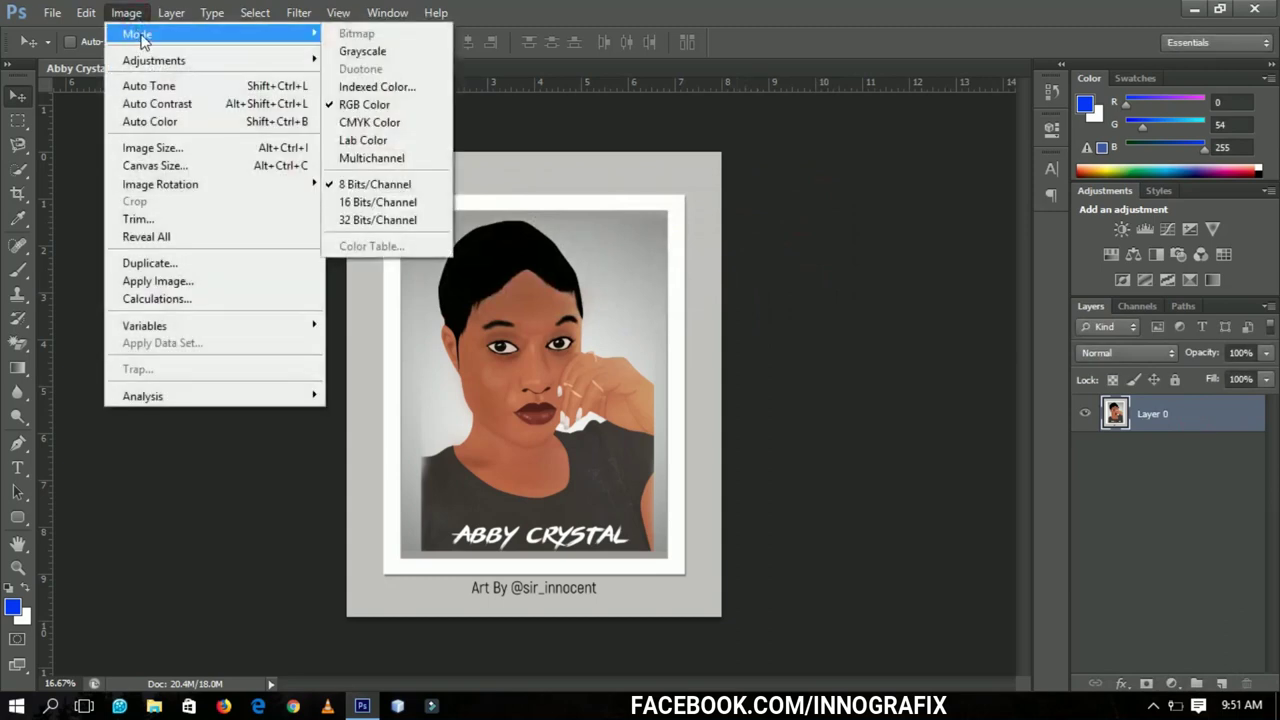
{"action": "mouse_move", "coordinate": [168, 60]}
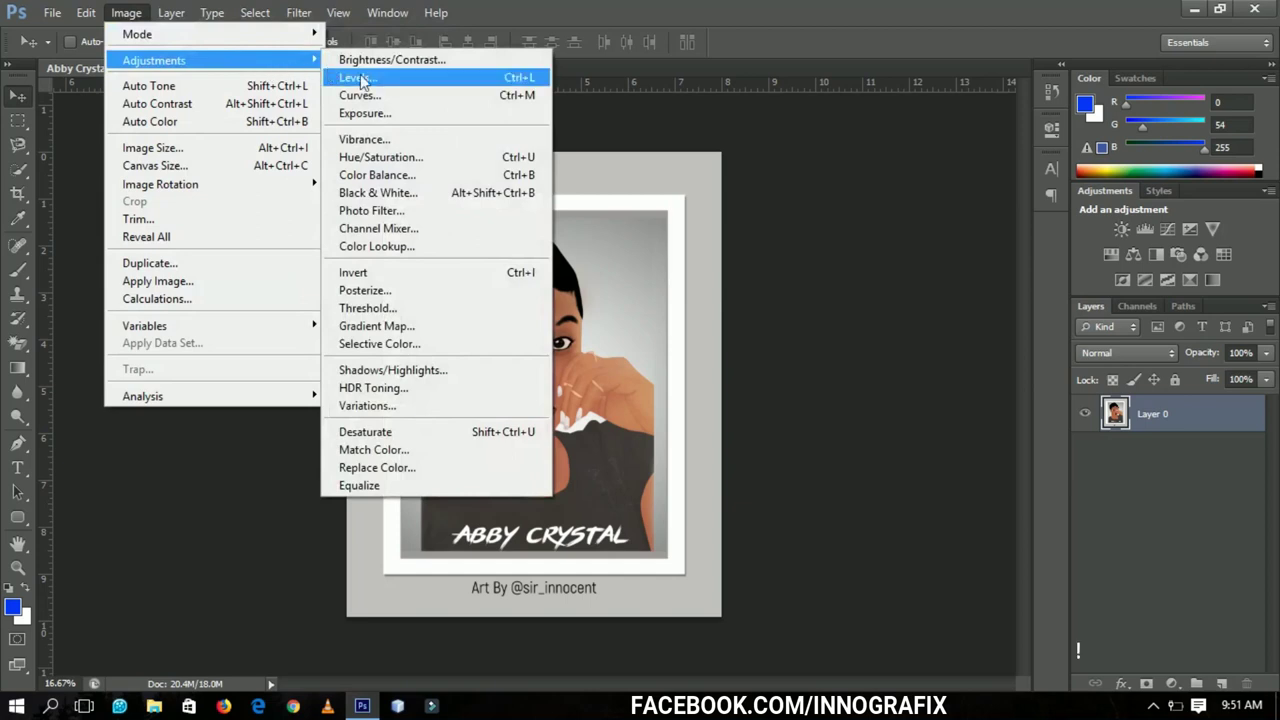
{"action": "left_click", "coordinate": [464, 176]}
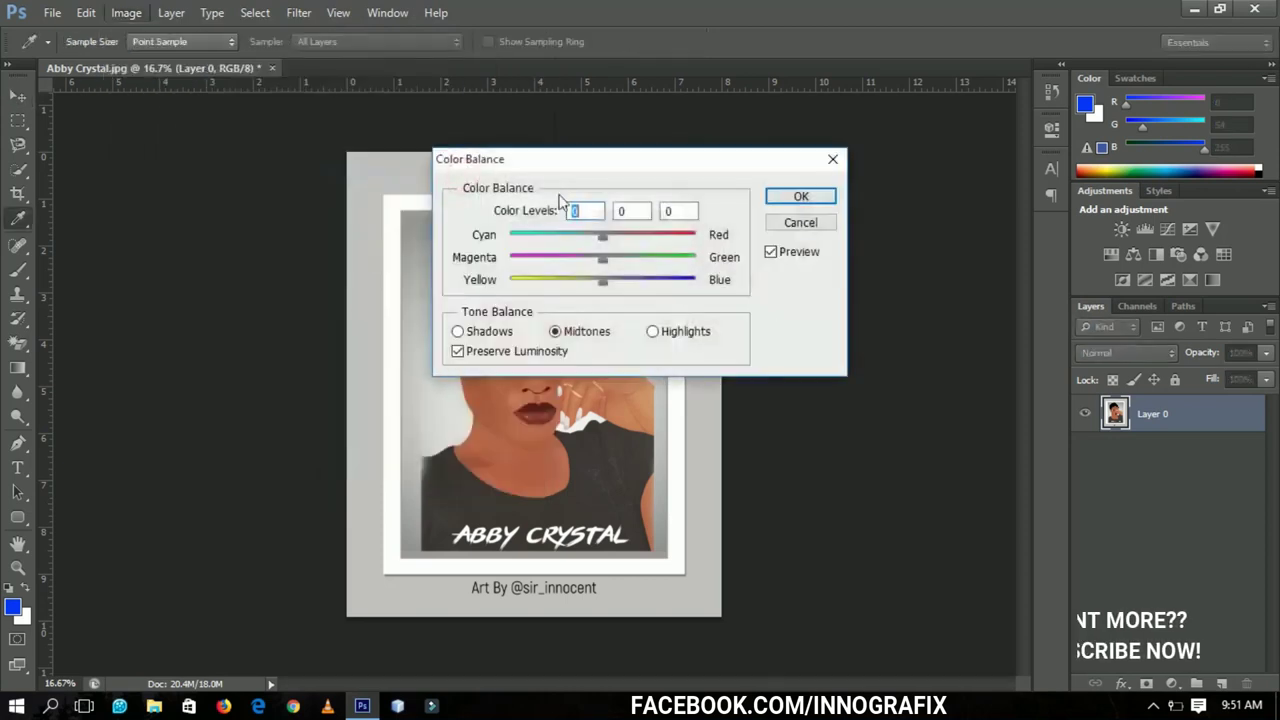
{"action": "left_click_drag", "start_coordinate": [563, 159], "coordinate": [880, 191]}
{"action": "left_click_drag", "start_coordinate": [919, 266], "coordinate": [987, 268]}
{"action": "left_click", "coordinate": [1112, 230]}
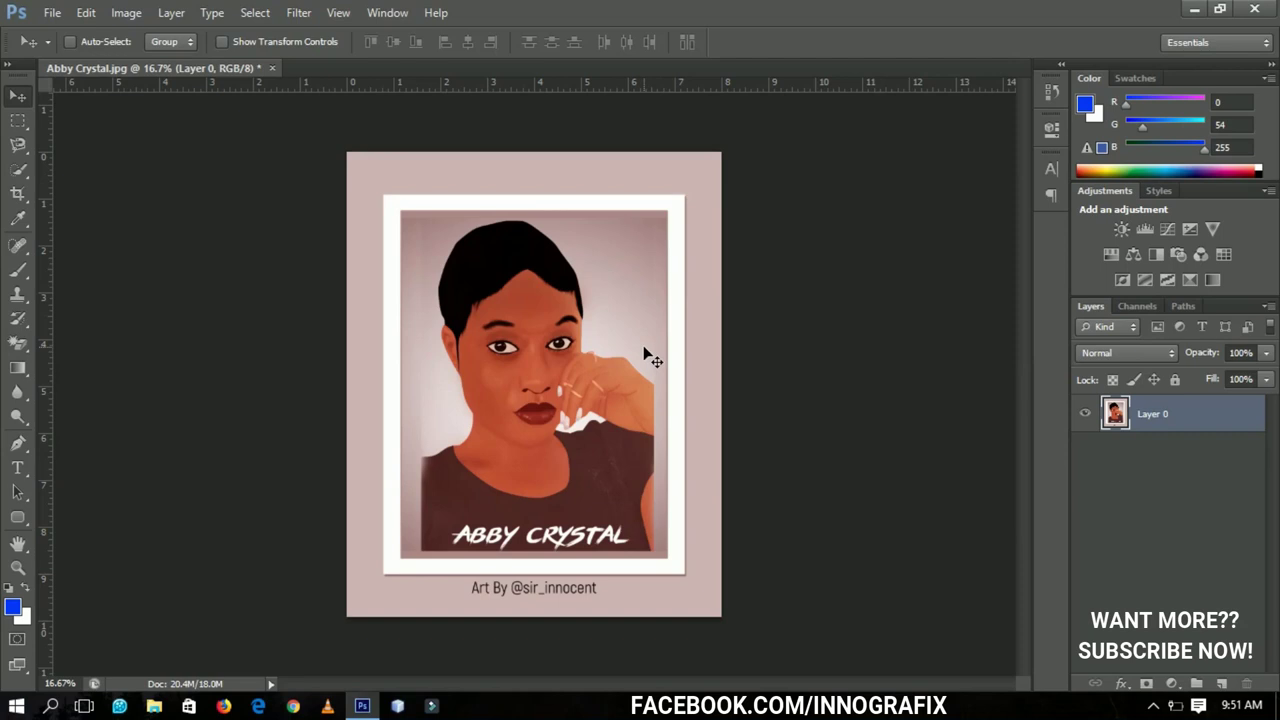
{"action": "key", "text": "ctrl+z"}
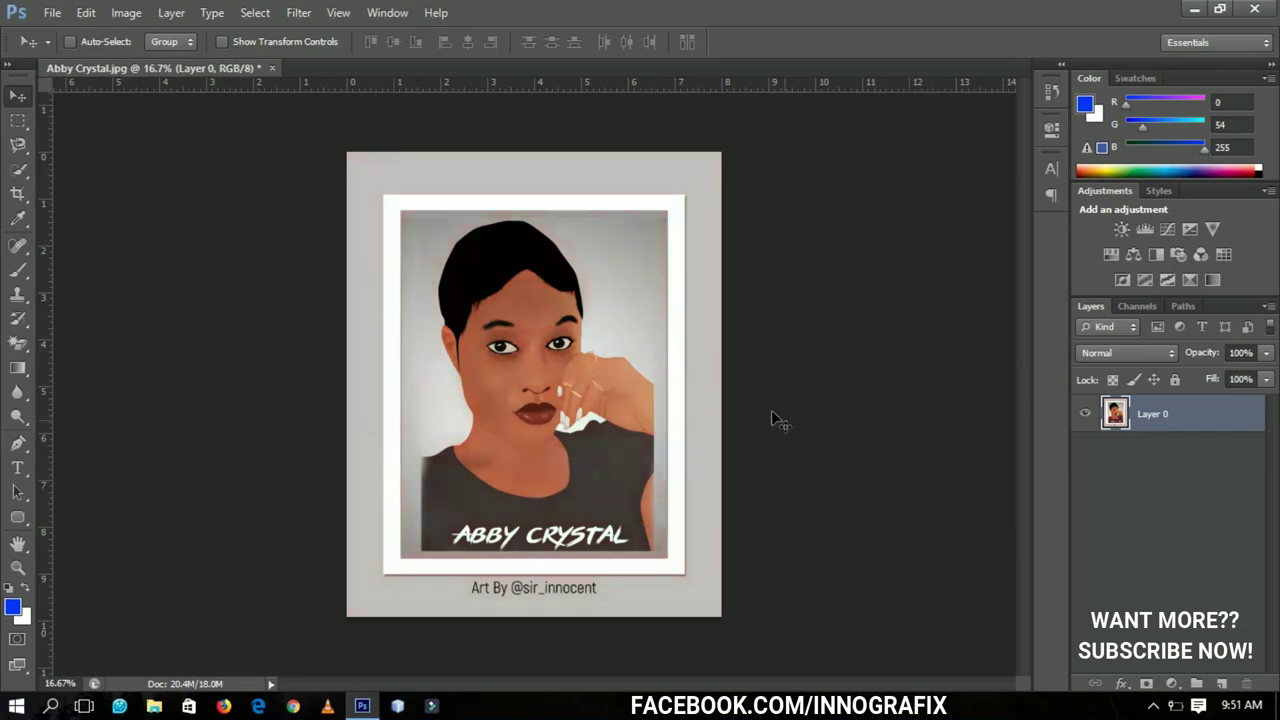
Add a Color Balance adjustment layer above the portrait with the midtones Cyan-Red value at +51.
{"action": "left_click", "coordinate": [1172, 684]}
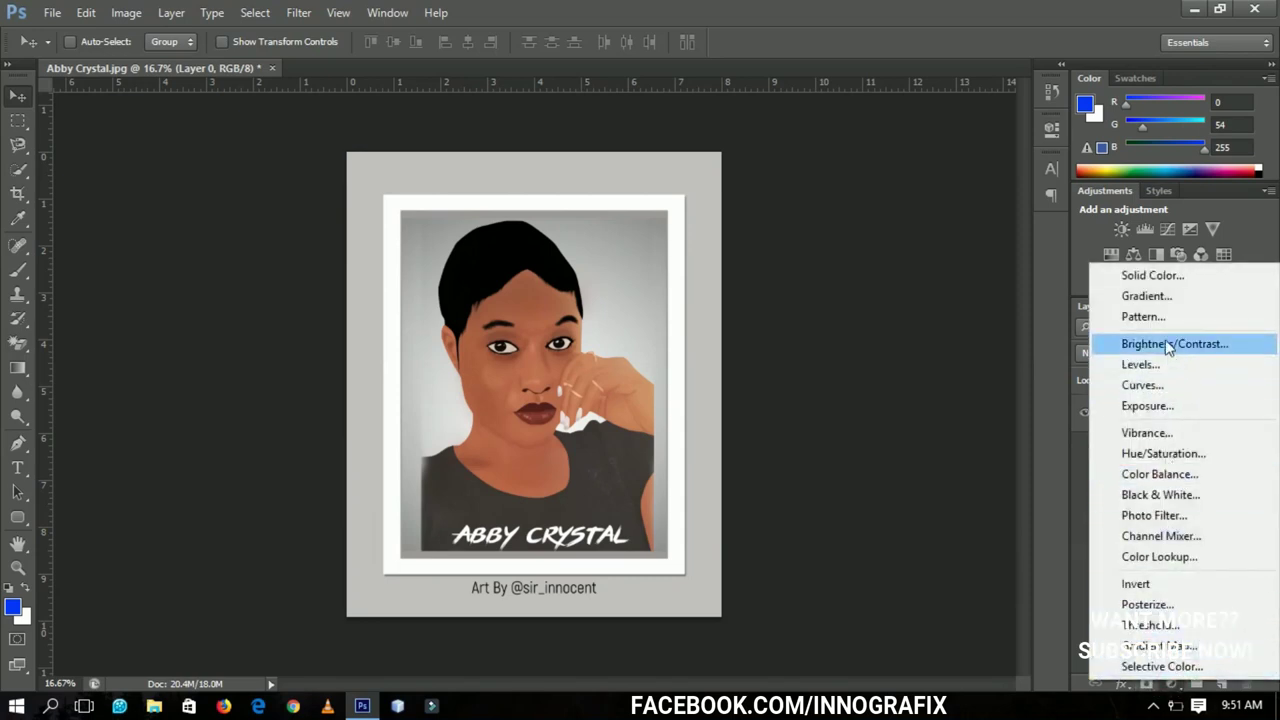
{"action": "left_click", "coordinate": [1150, 474]}
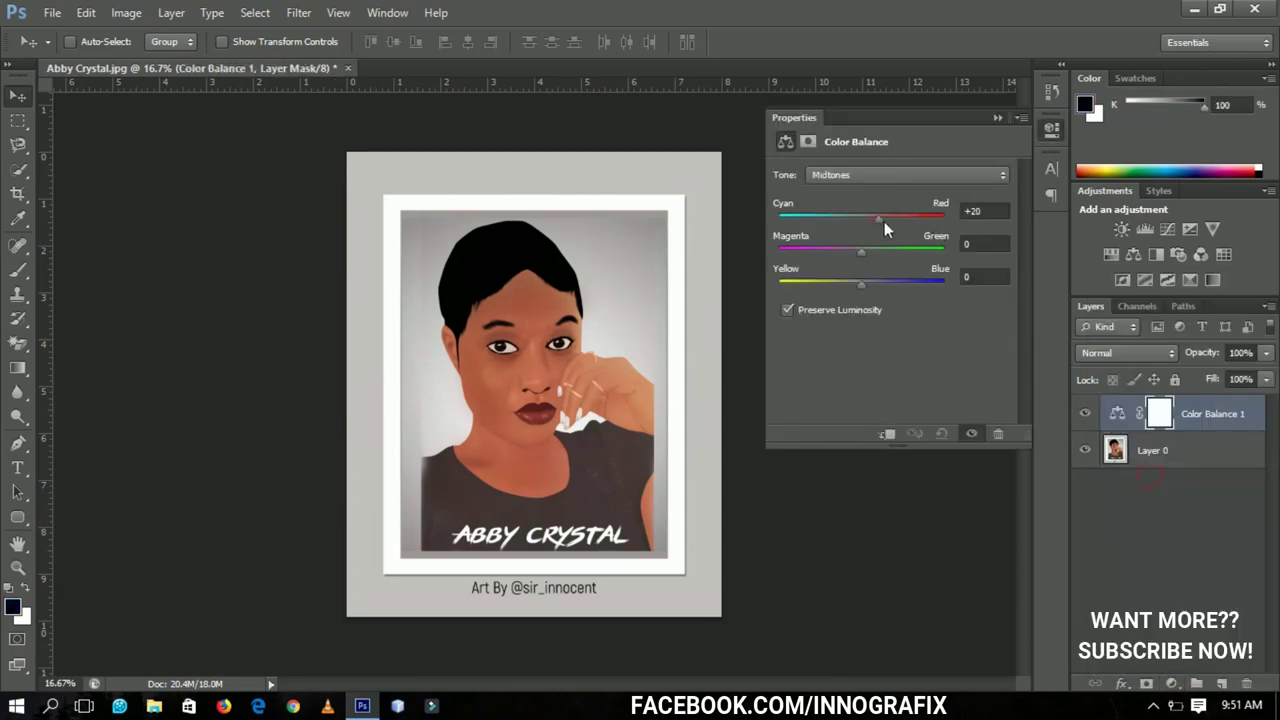
{"action": "left_click_drag", "start_coordinate": [903, 230], "coordinate": [903, 222]}
{"action": "left_click", "coordinate": [1001, 119]}
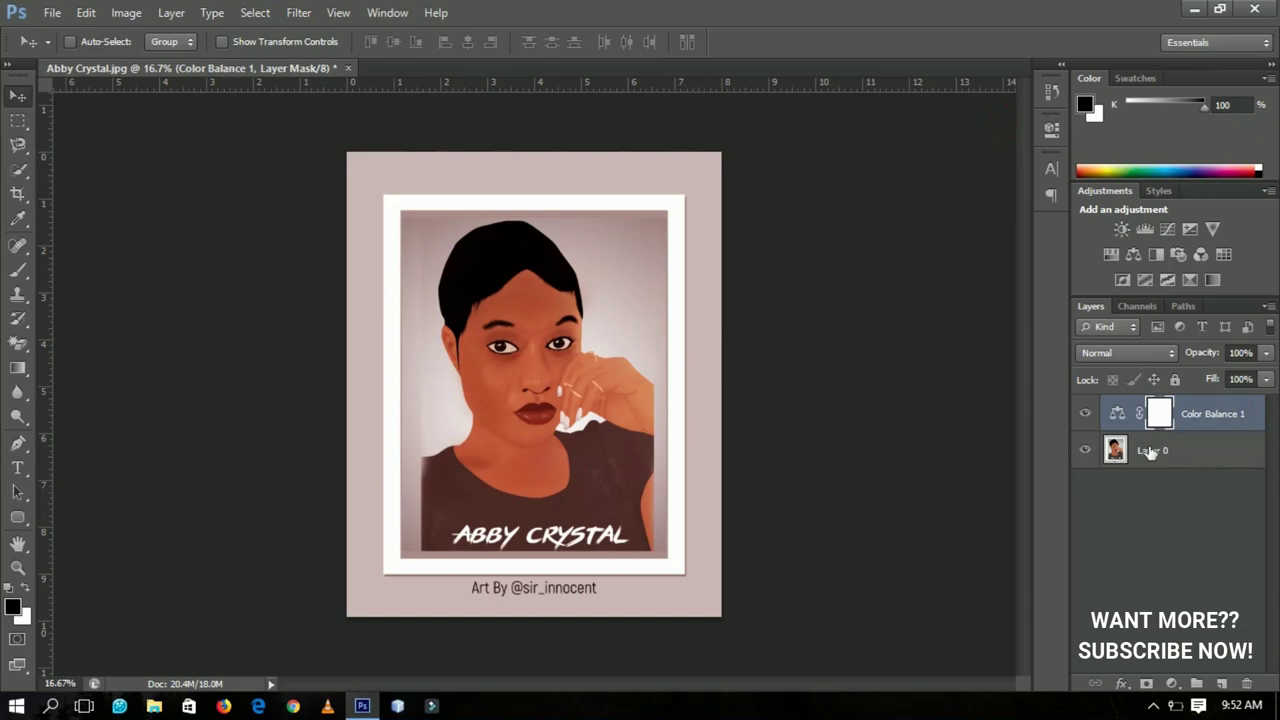
Change the Color Balance adjustment layer's Cyan-Red value to -19 and remove the adjustment layer.
{"action": "double_click", "coordinate": [1117, 413]}
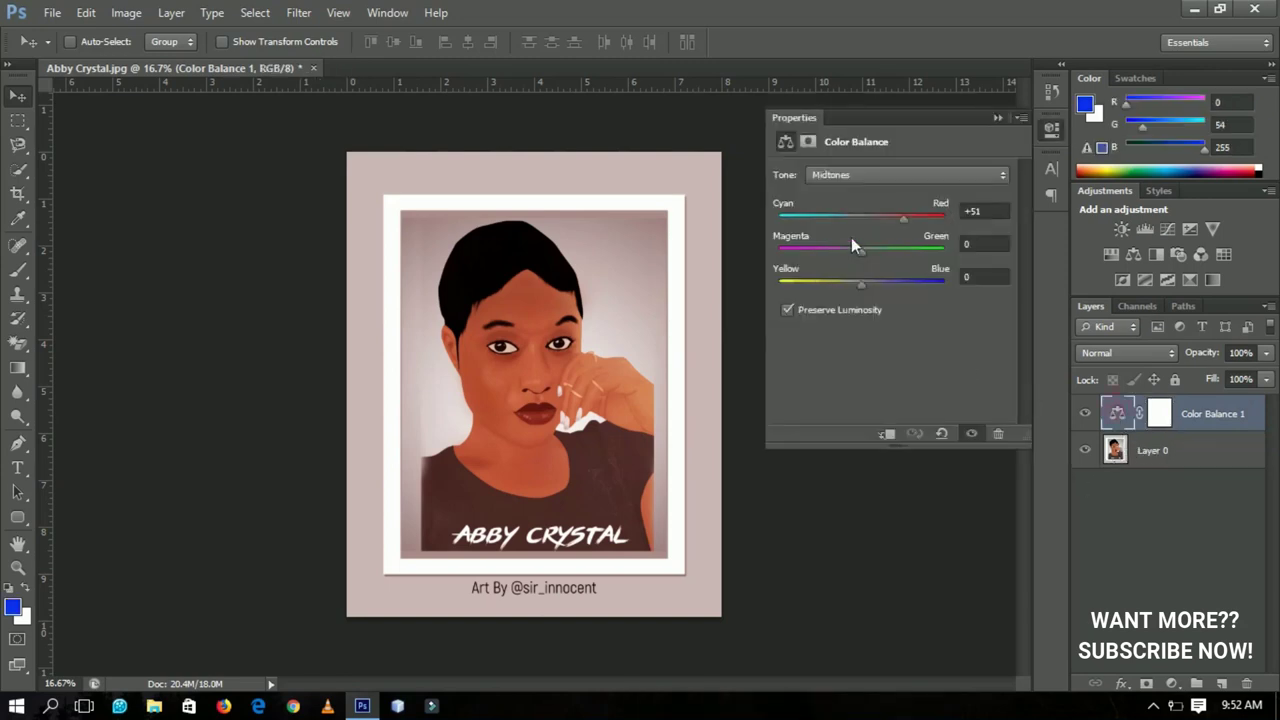
{"action": "left_click_drag", "start_coordinate": [900, 218], "coordinate": [820, 218]}
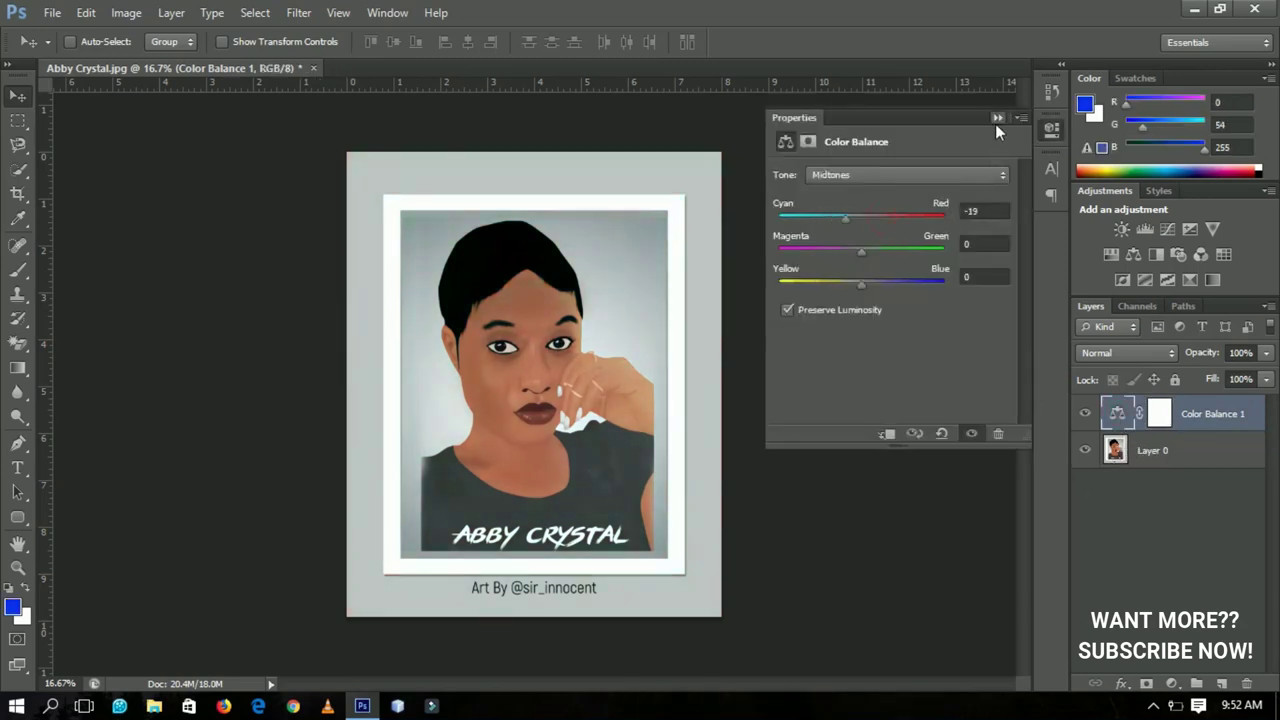
{"action": "left_click", "coordinate": [996, 119]}
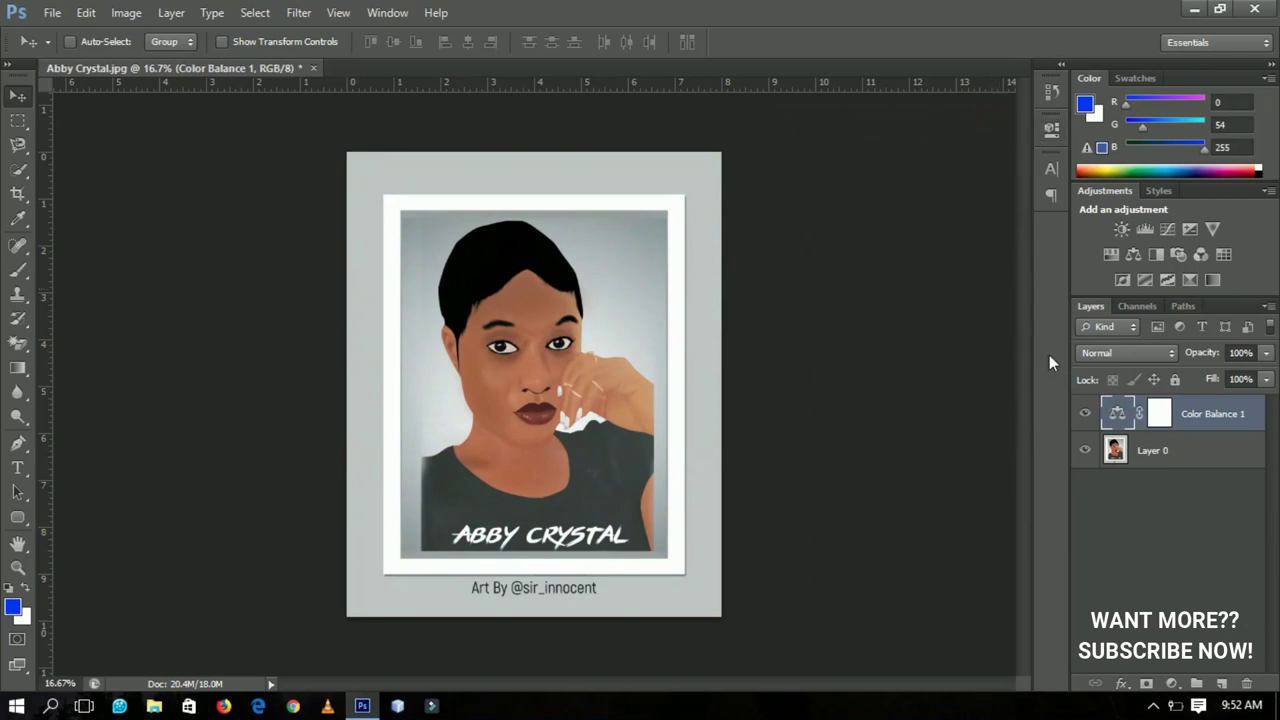
{"action": "key", "text": "ctrl+e"}
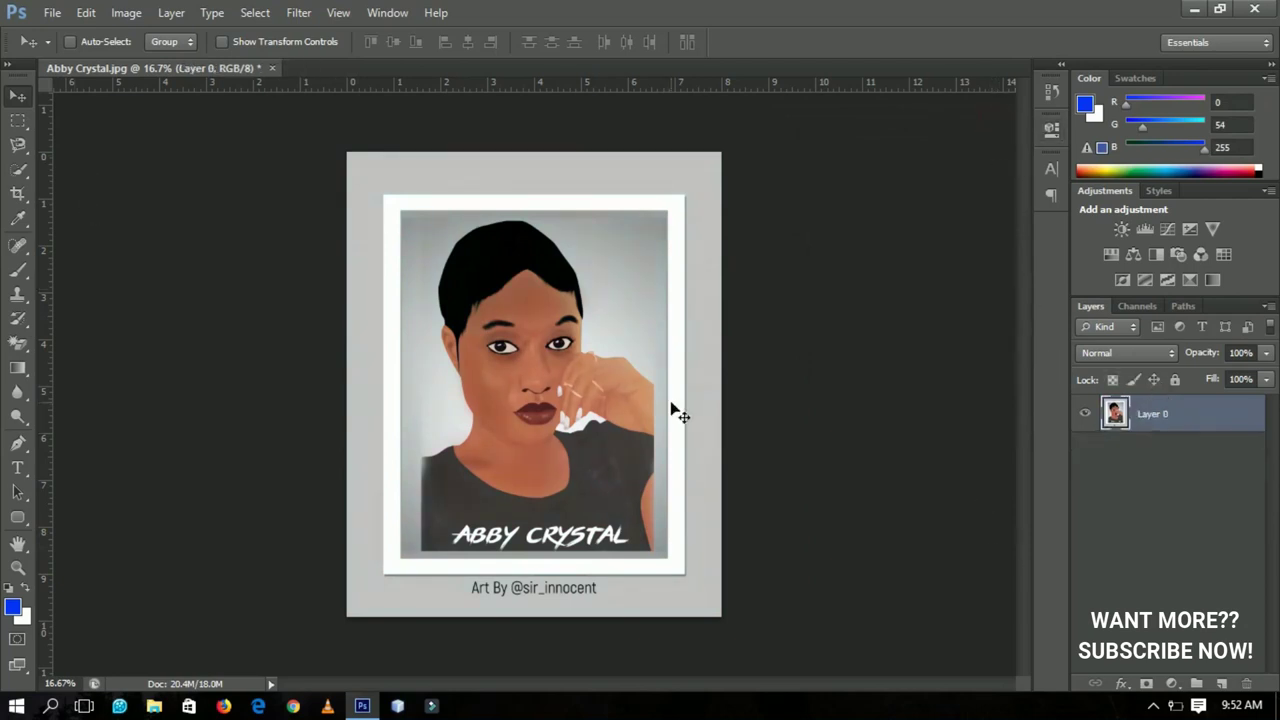
Add a Gradient Fill layer above the portrait using the dark brown to orange gradient preset.
{"action": "left_click", "coordinate": [1173, 683]}
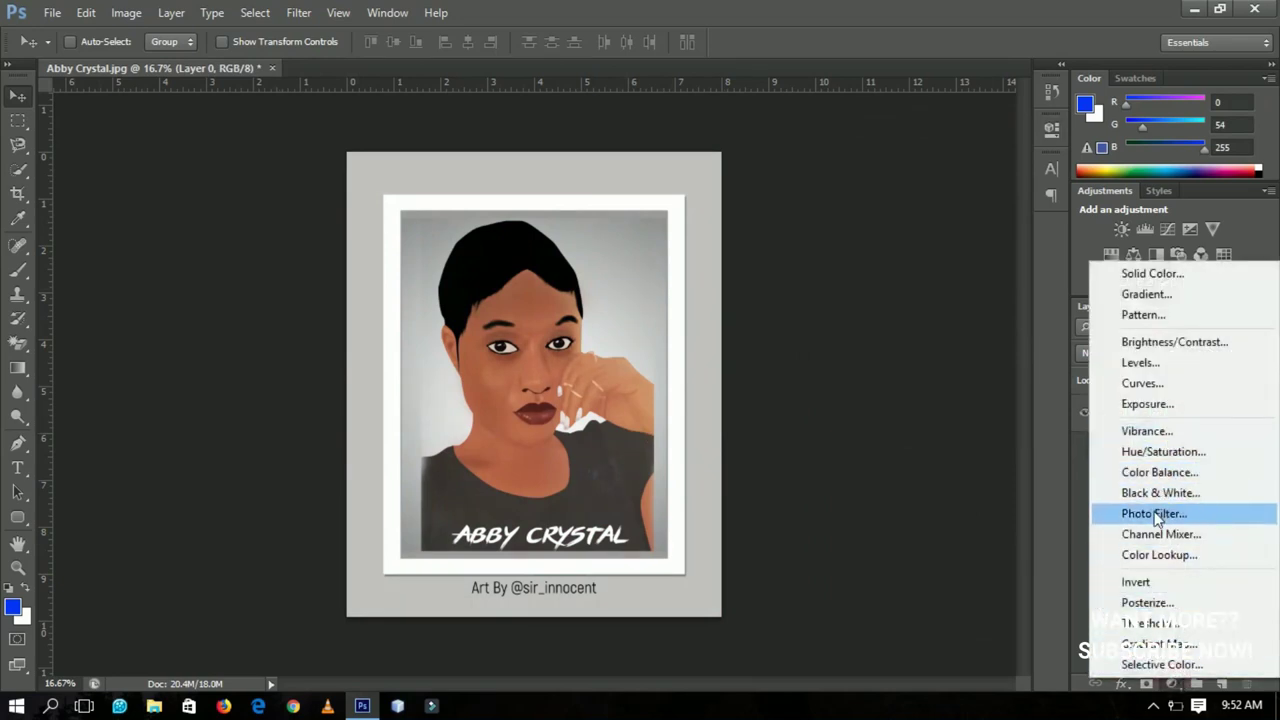
{"action": "left_click", "coordinate": [1142, 294]}
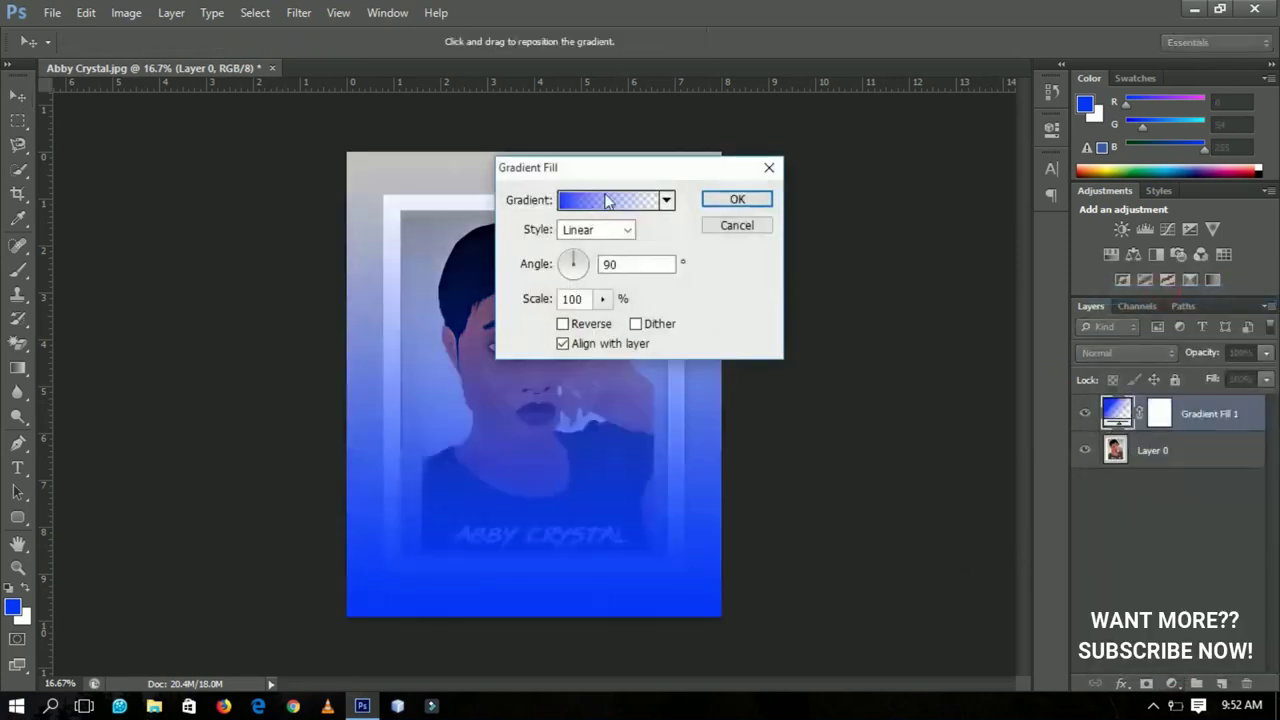
{"action": "left_click", "coordinate": [600, 201]}
{"action": "left_click", "coordinate": [708, 172]}
{"action": "left_click", "coordinate": [785, 121]}
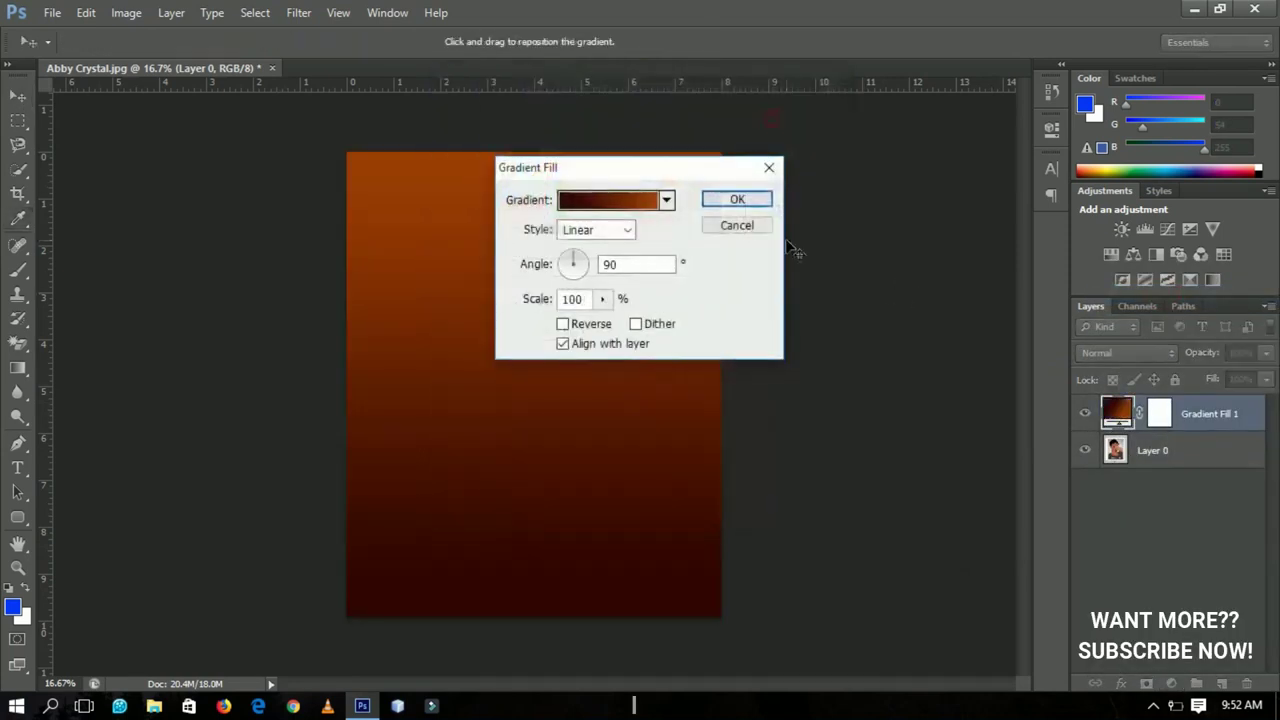
{"action": "left_click", "coordinate": [737, 199]}
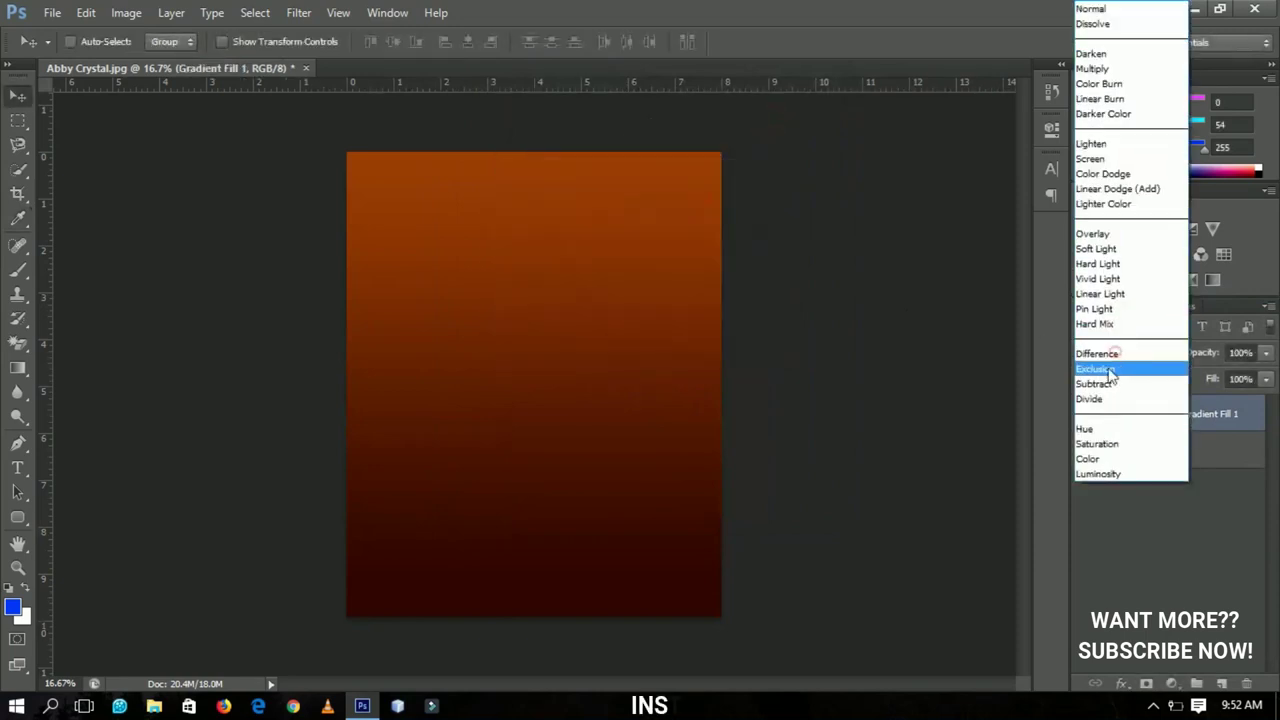
Set the gradient fill layer's blend mode to Overlay and its opacity to 63%.
{"action": "left_click", "coordinate": [1115, 352]}
{"action": "left_click", "coordinate": [1098, 236]}
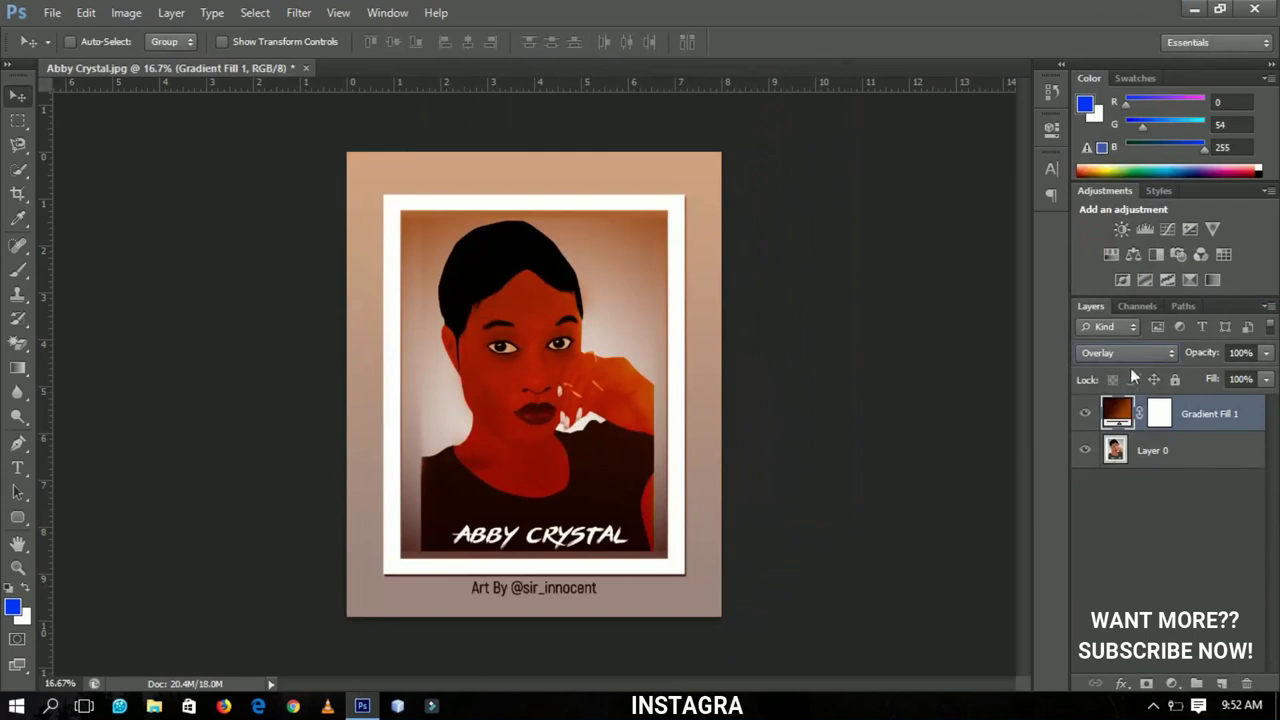
{"action": "left_click_drag", "start_coordinate": [1211, 354], "coordinate": [1170, 350]}
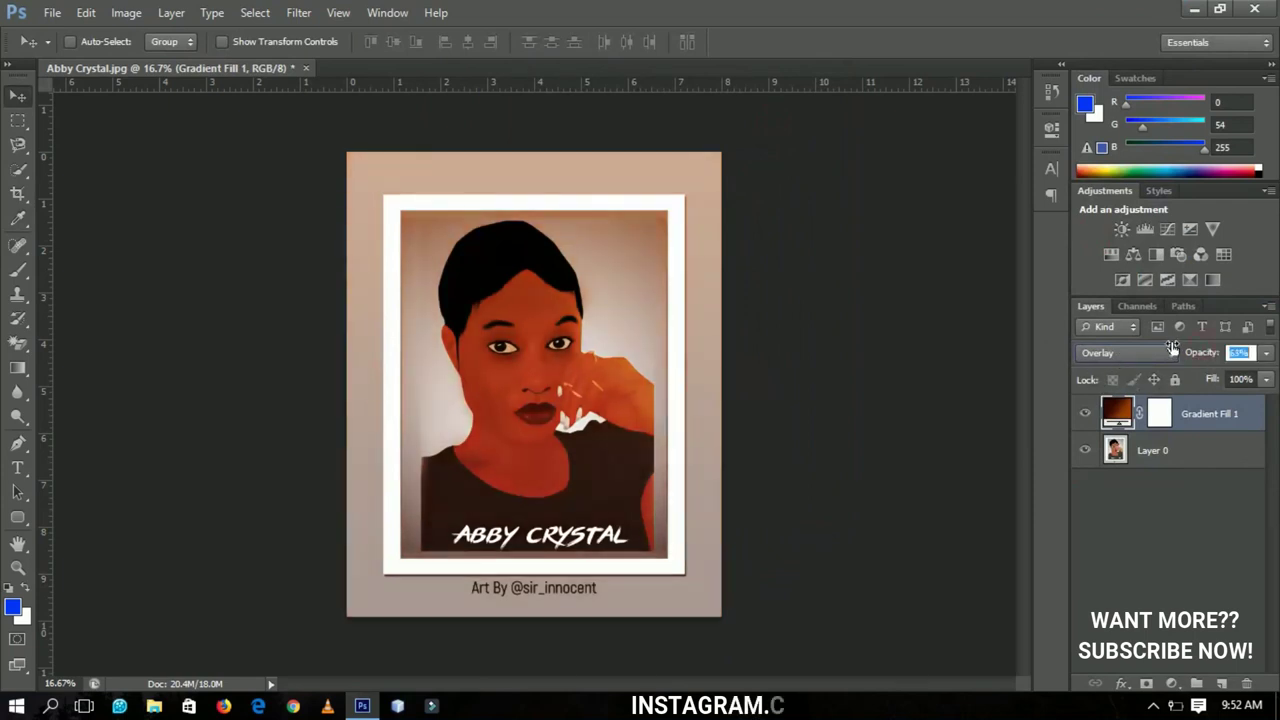
Change the gradient fill to the Foreground to Background preset and delete the gradient fill layer.
{"action": "double_click", "coordinate": [1120, 412]}
{"action": "left_click", "coordinate": [634, 207]}
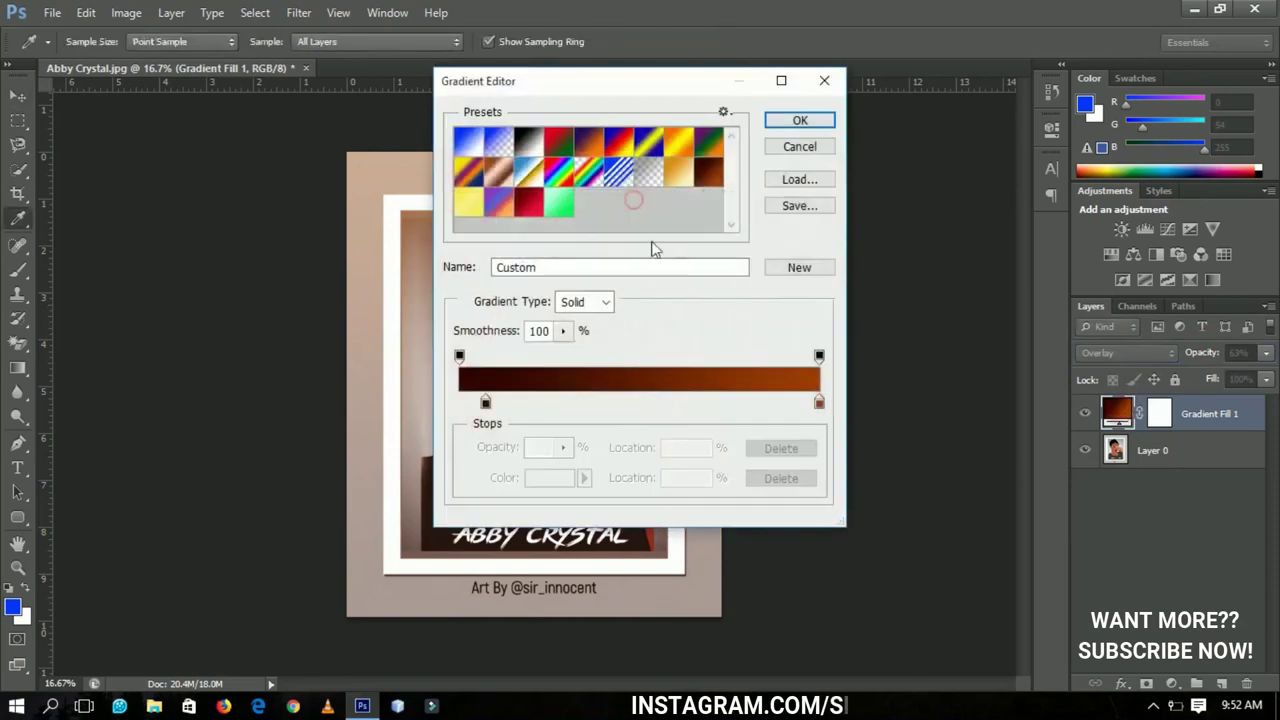
{"action": "left_click", "coordinate": [467, 151]}
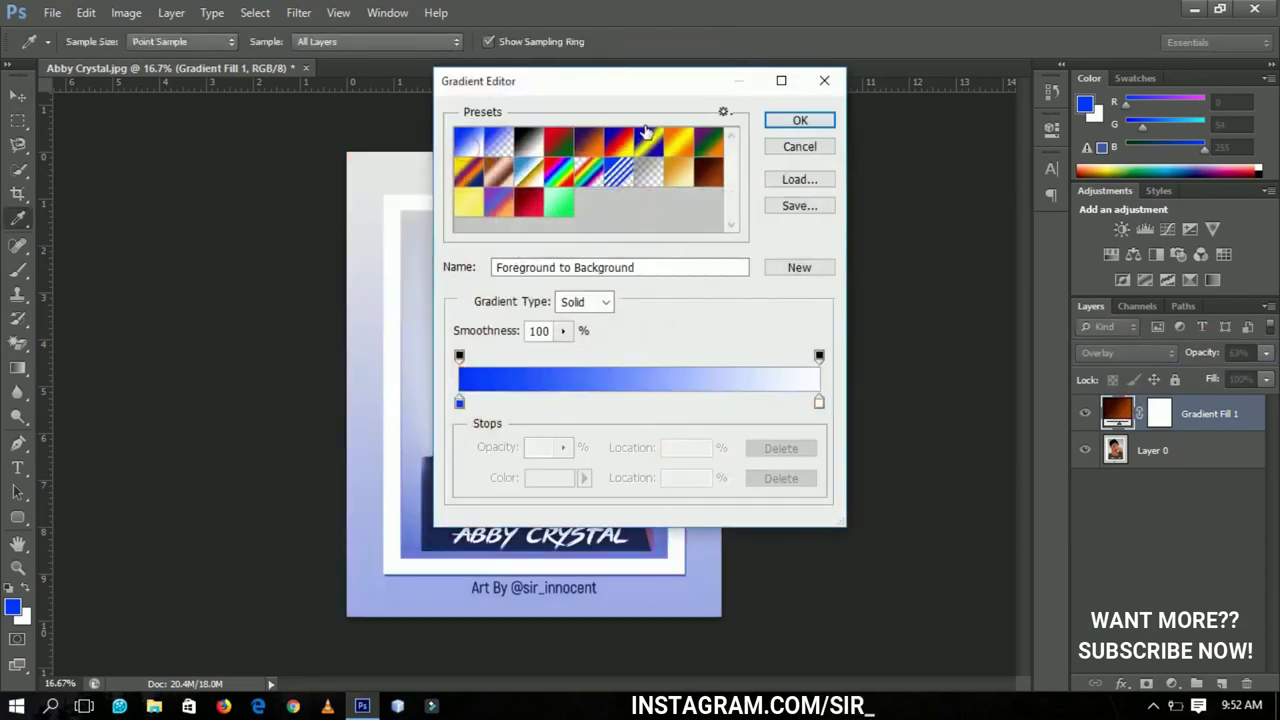
{"action": "left_click", "coordinate": [820, 121]}
{"action": "left_click", "coordinate": [737, 200]}
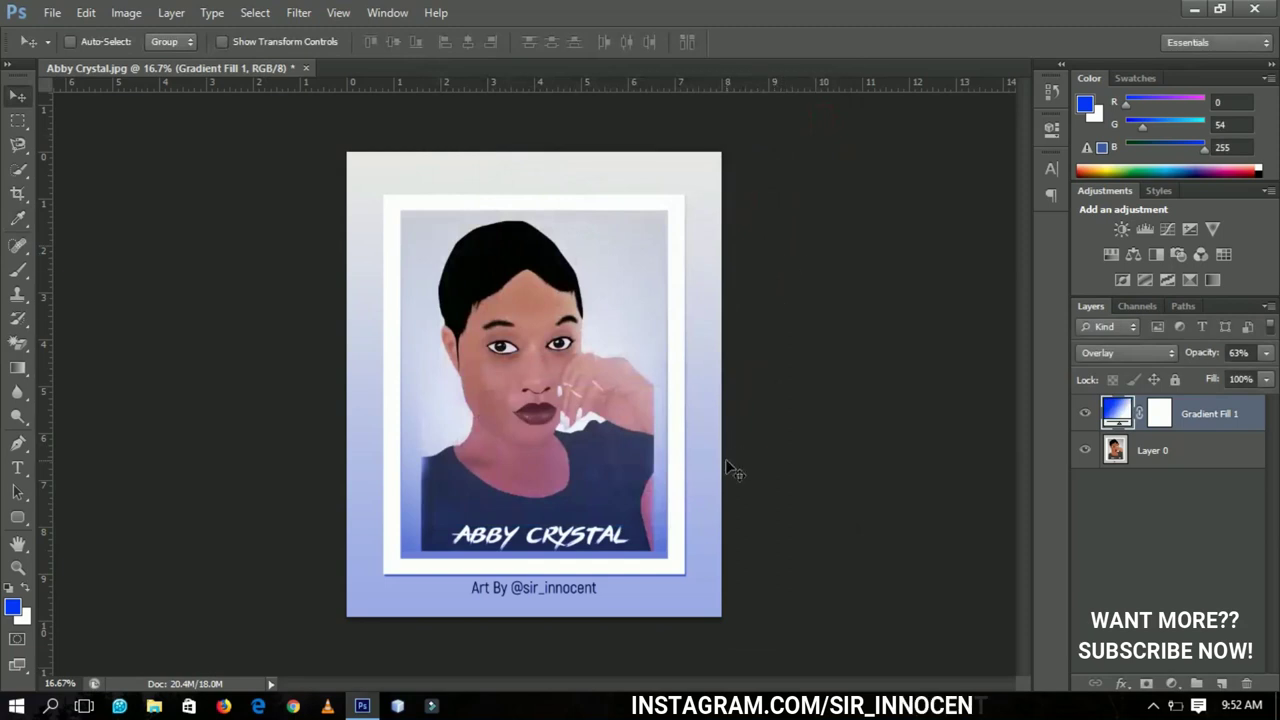
{"action": "key", "text": "Delete"}
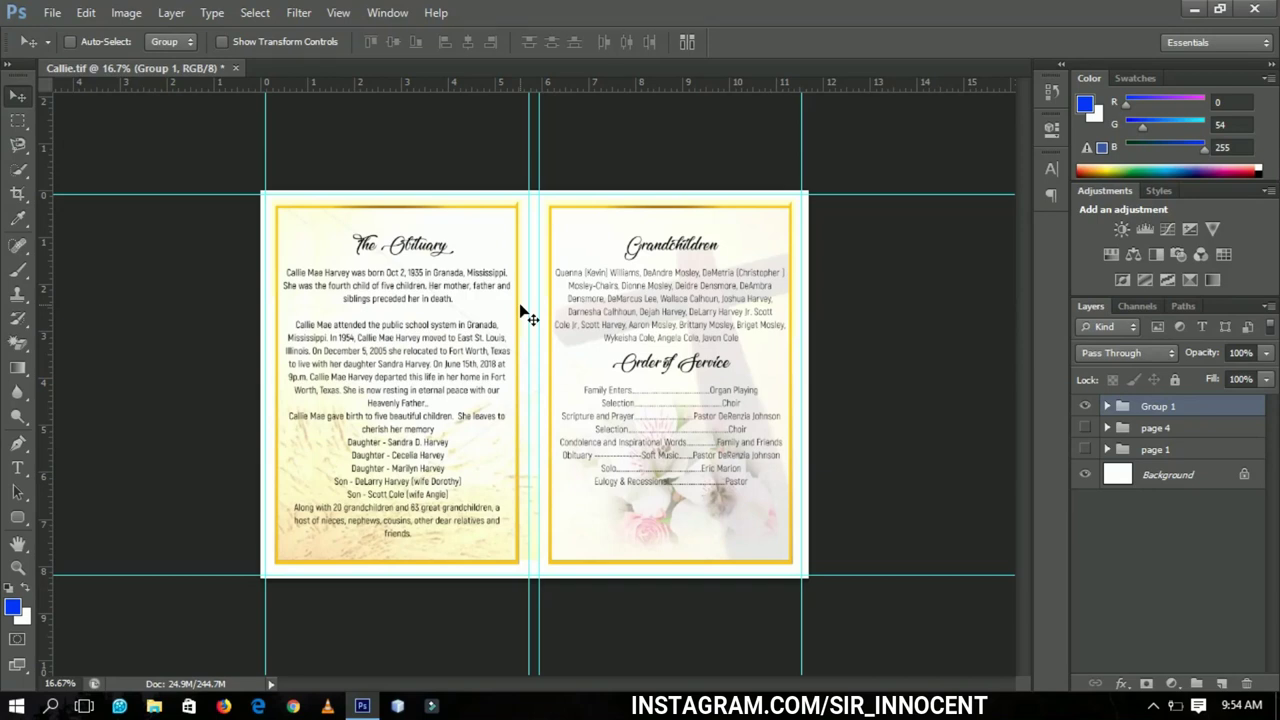
Examine the inner pages of the funeral program and the layers contained in Group 1.
{"action": "left_click", "coordinate": [18, 567]}
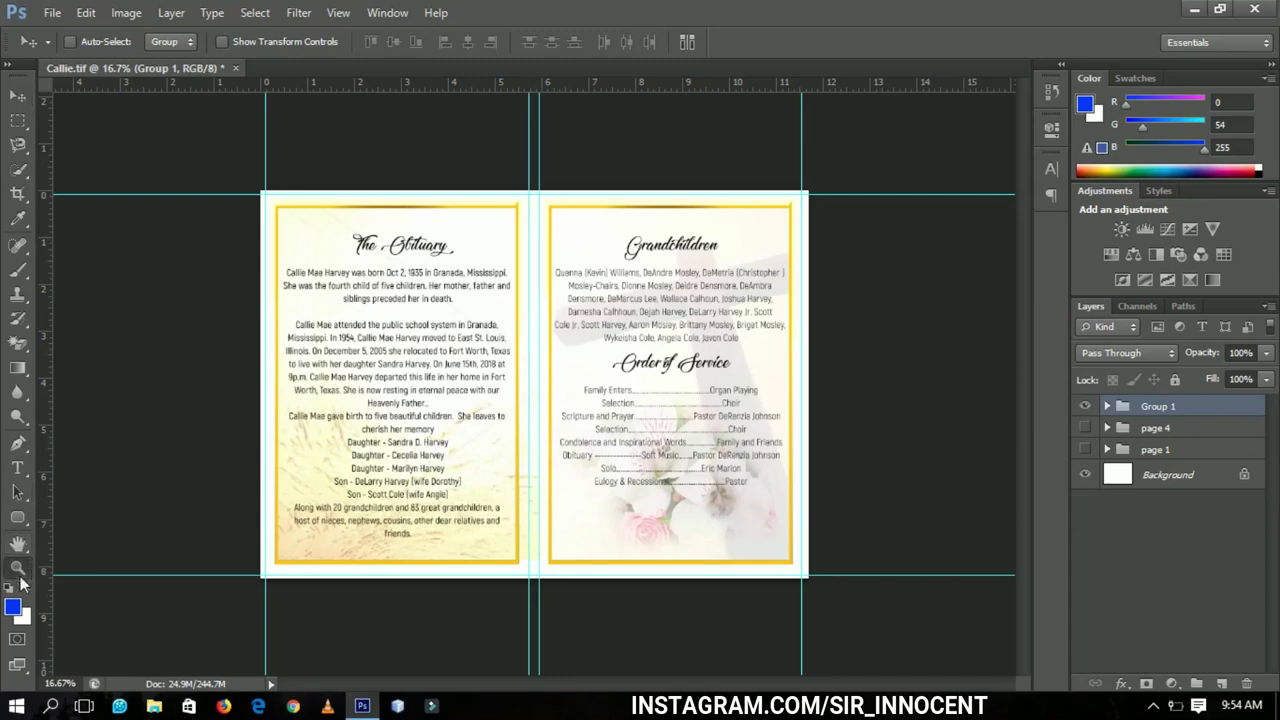
{"action": "right_click", "coordinate": [656, 257]}
{"action": "left_click", "coordinate": [688, 263]}
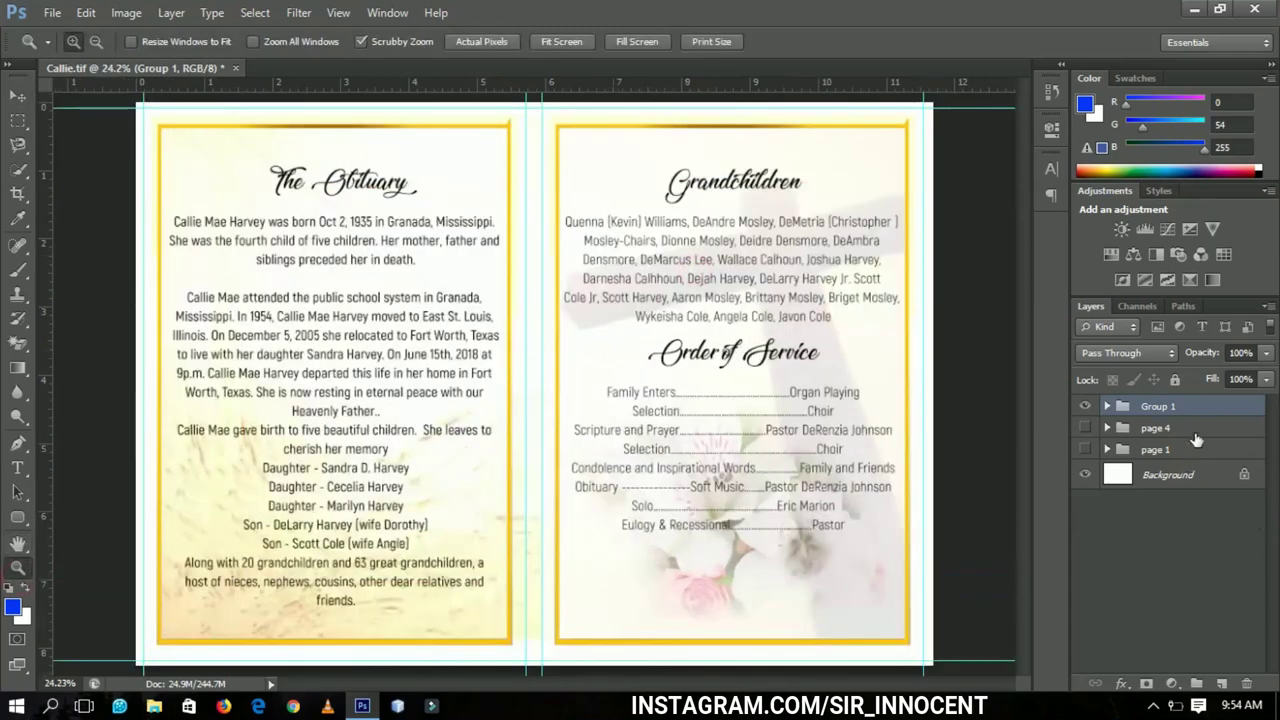
{"action": "left_click", "coordinate": [1107, 406]}
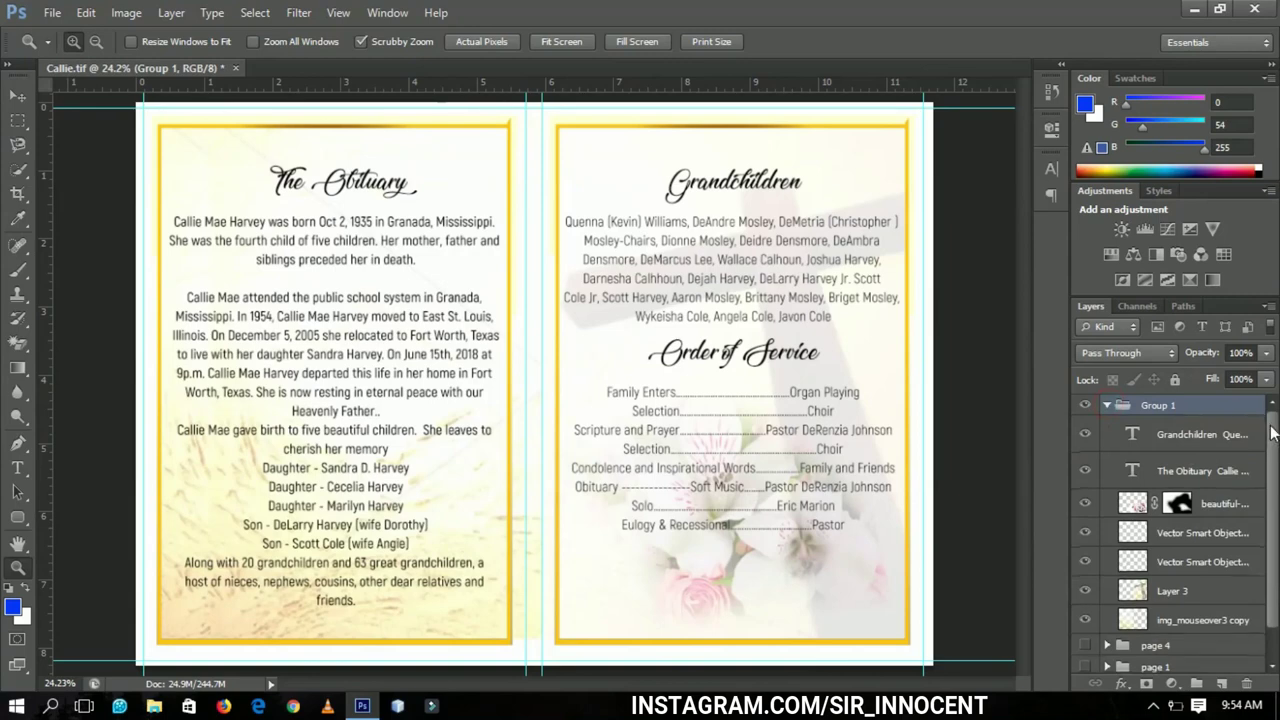
{"action": "scroll", "coordinate": [1268, 440], "scroll_direction": "down", "scroll_amount": 1}
{"action": "scroll", "coordinate": [1272, 450], "scroll_direction": "up", "scroll_amount": 1}
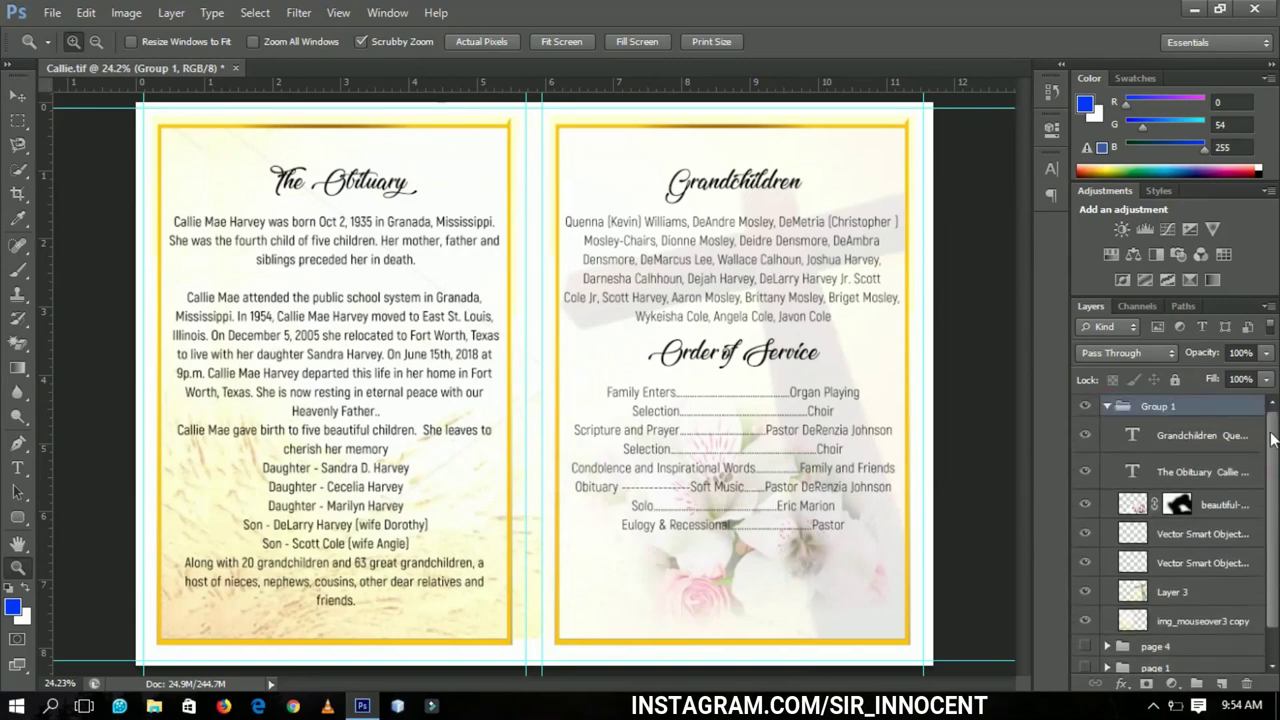
{"action": "left_click", "coordinate": [1107, 406]}
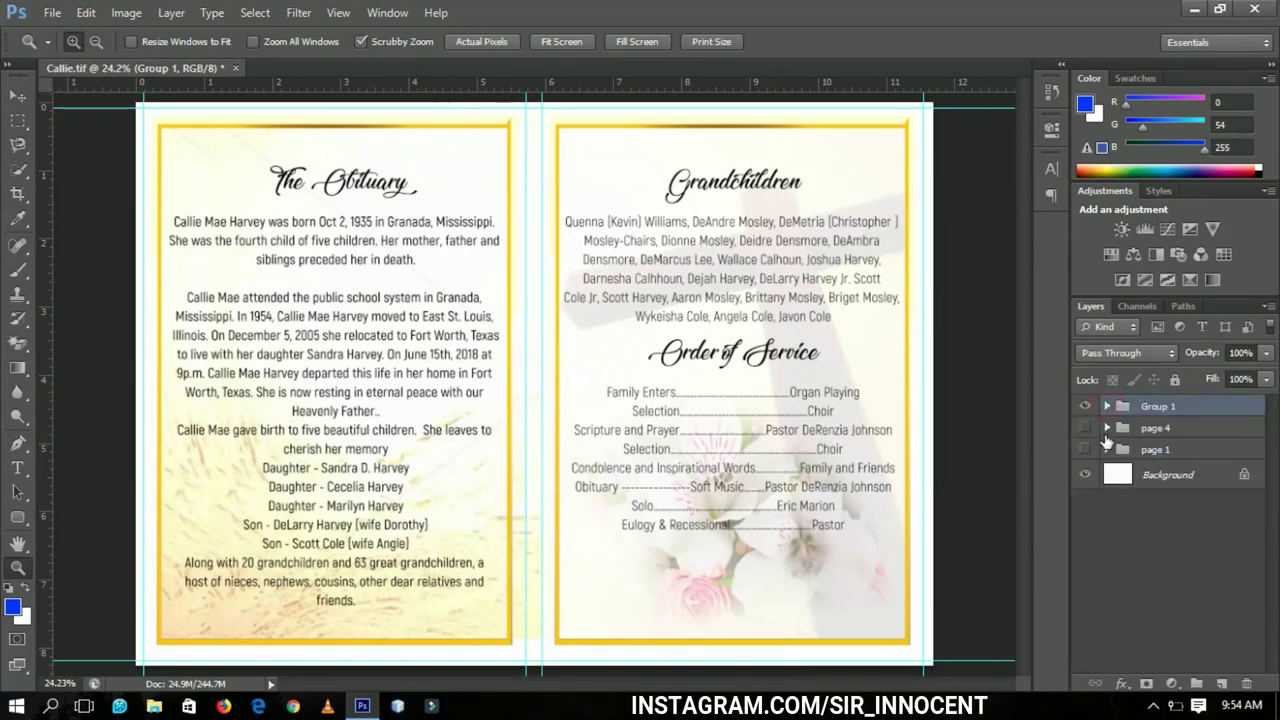
Hide Group 1, show the page 4 group, and briefly show the page 1 group with it.
{"action": "left_click", "coordinate": [1085, 406]}
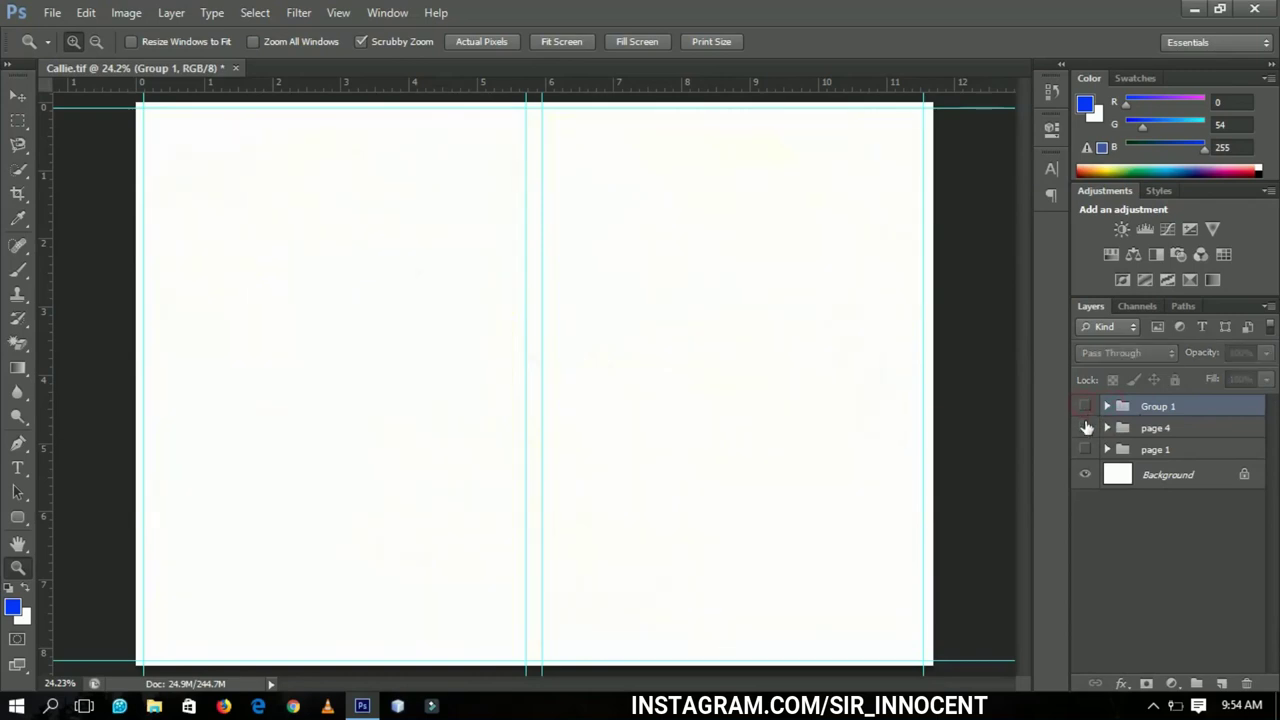
{"action": "left_click", "coordinate": [1085, 428]}
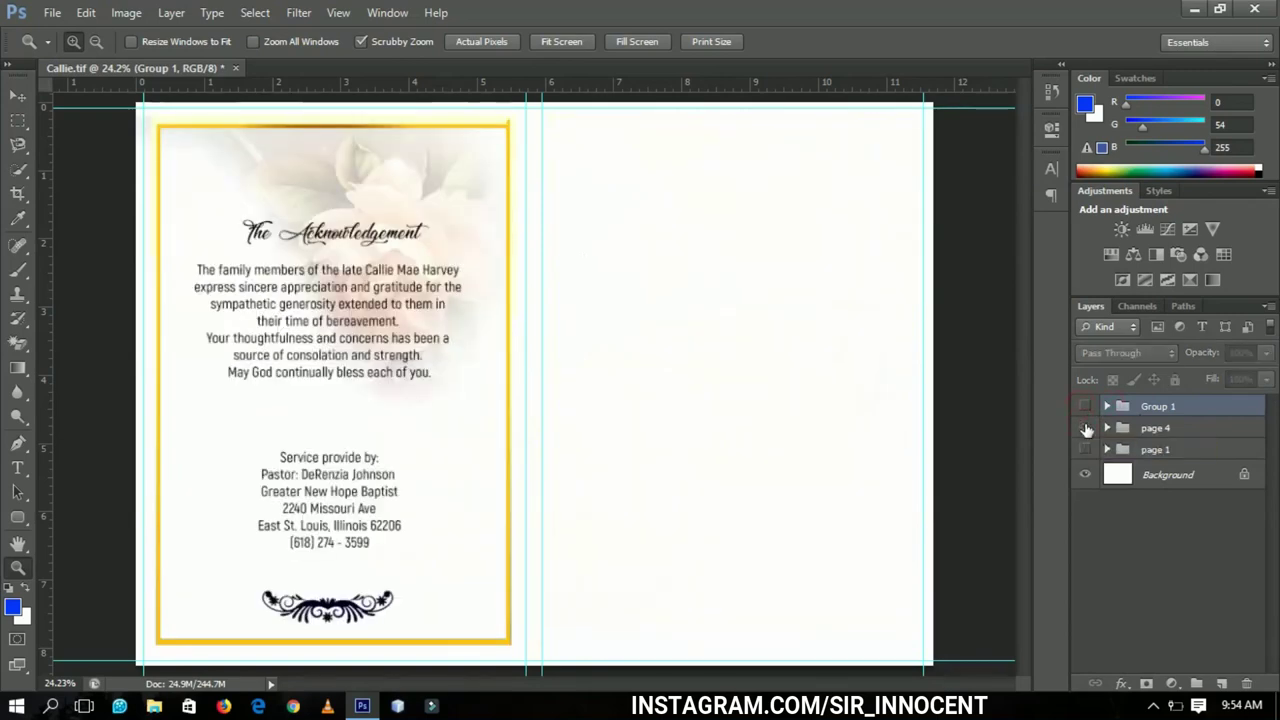
{"action": "left_click", "coordinate": [1085, 428]}
{"action": "left_click", "coordinate": [1085, 428]}
{"action": "left_click", "coordinate": [1086, 449]}
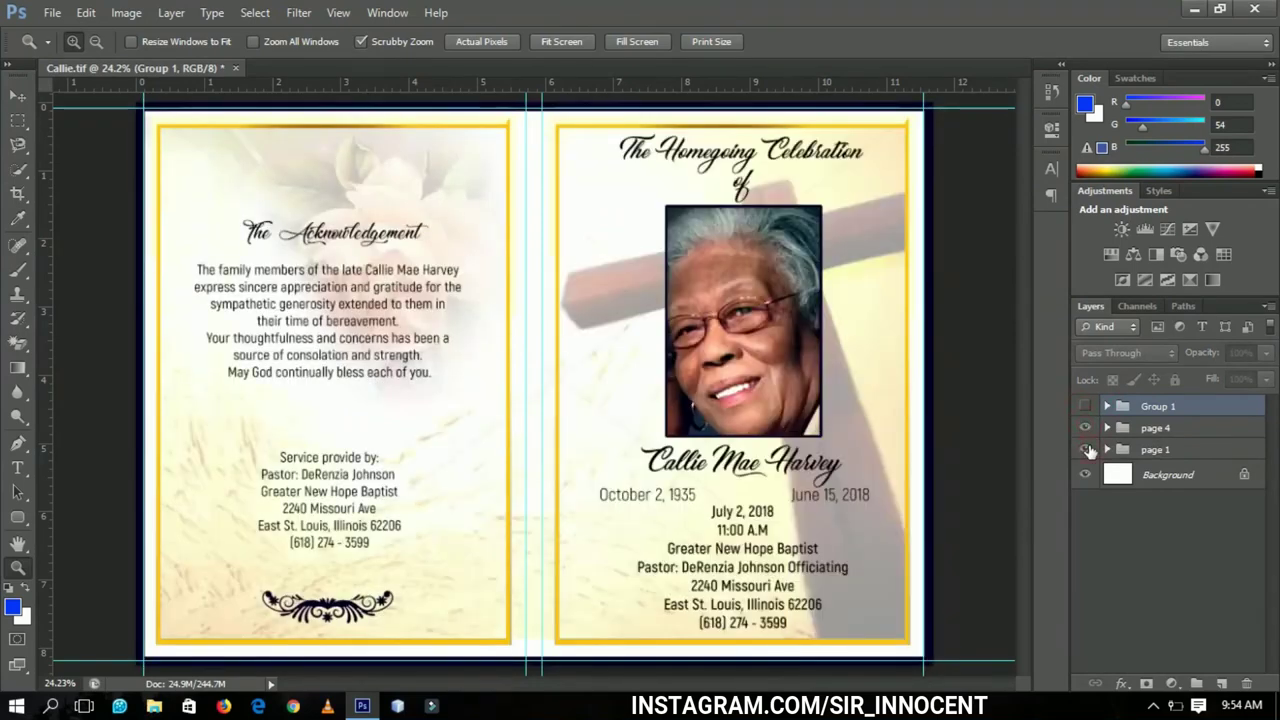
{"action": "left_click", "coordinate": [1088, 450]}
Toggle the page 4 group's visibility, examine the layers it contains, and hide the group.
{"action": "left_click", "coordinate": [1086, 428]}
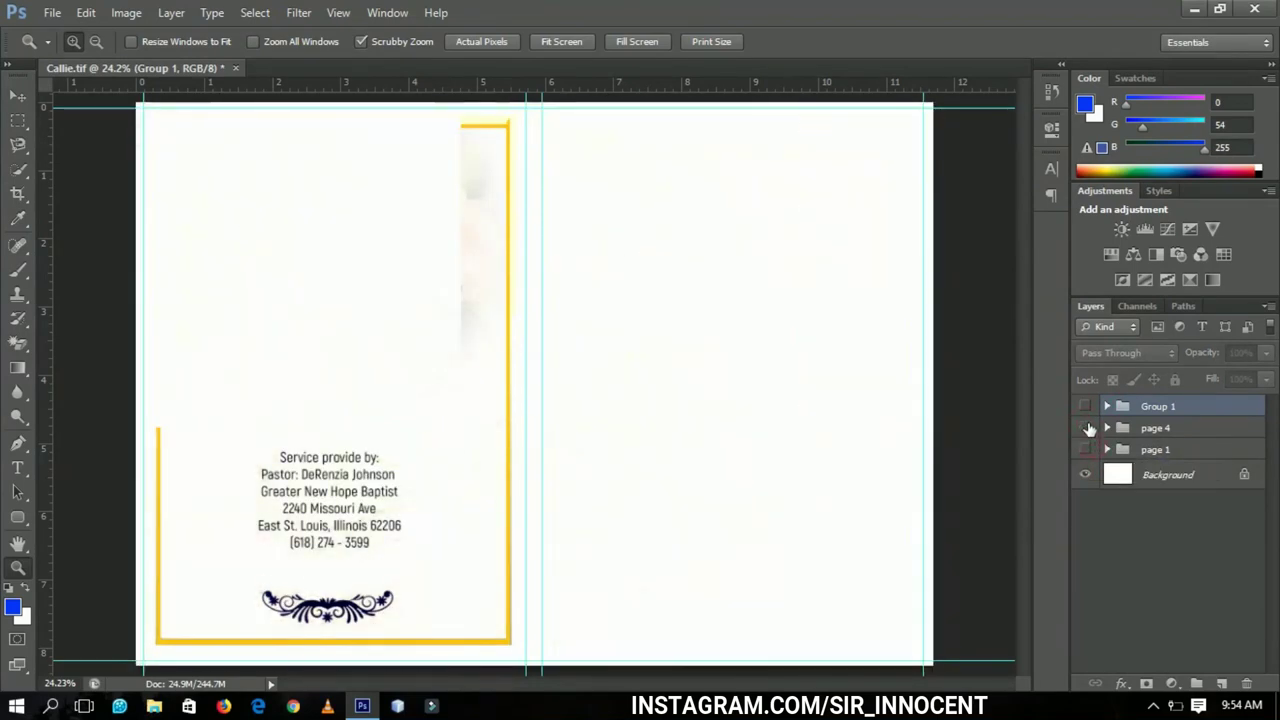
{"action": "left_click", "coordinate": [1086, 428]}
{"action": "left_click", "coordinate": [1107, 428]}
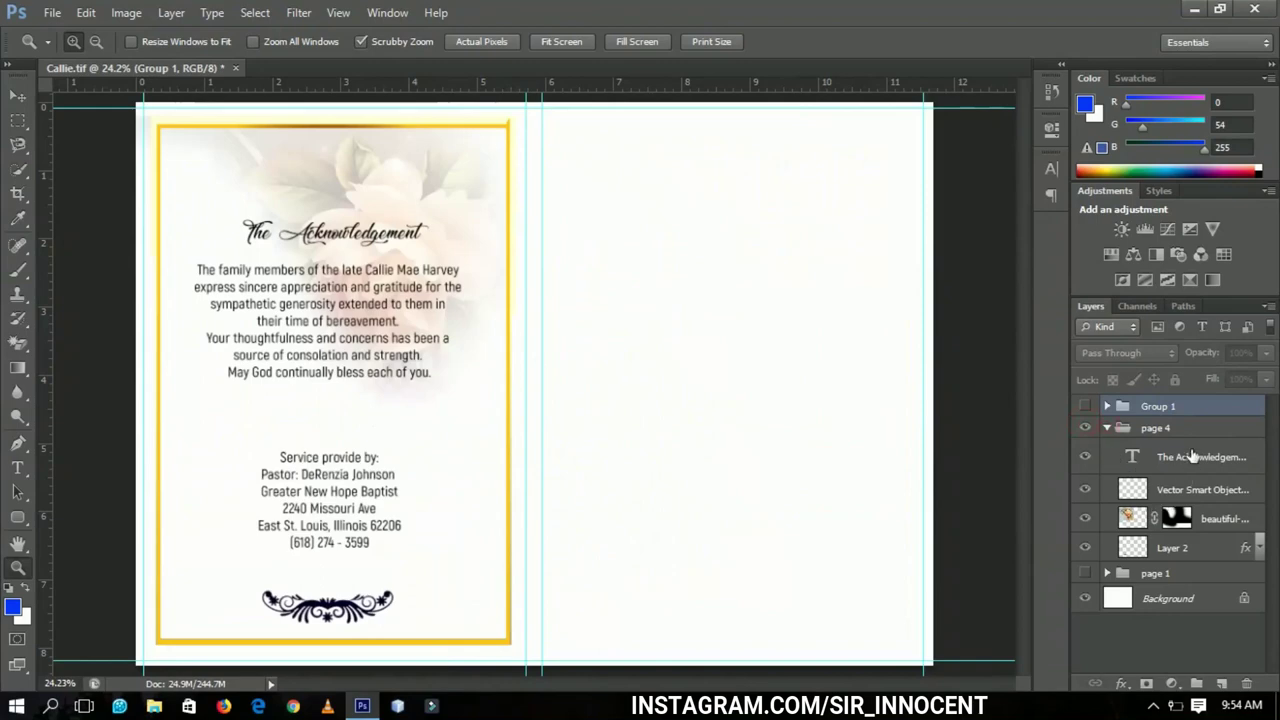
{"action": "left_click", "coordinate": [1107, 428]}
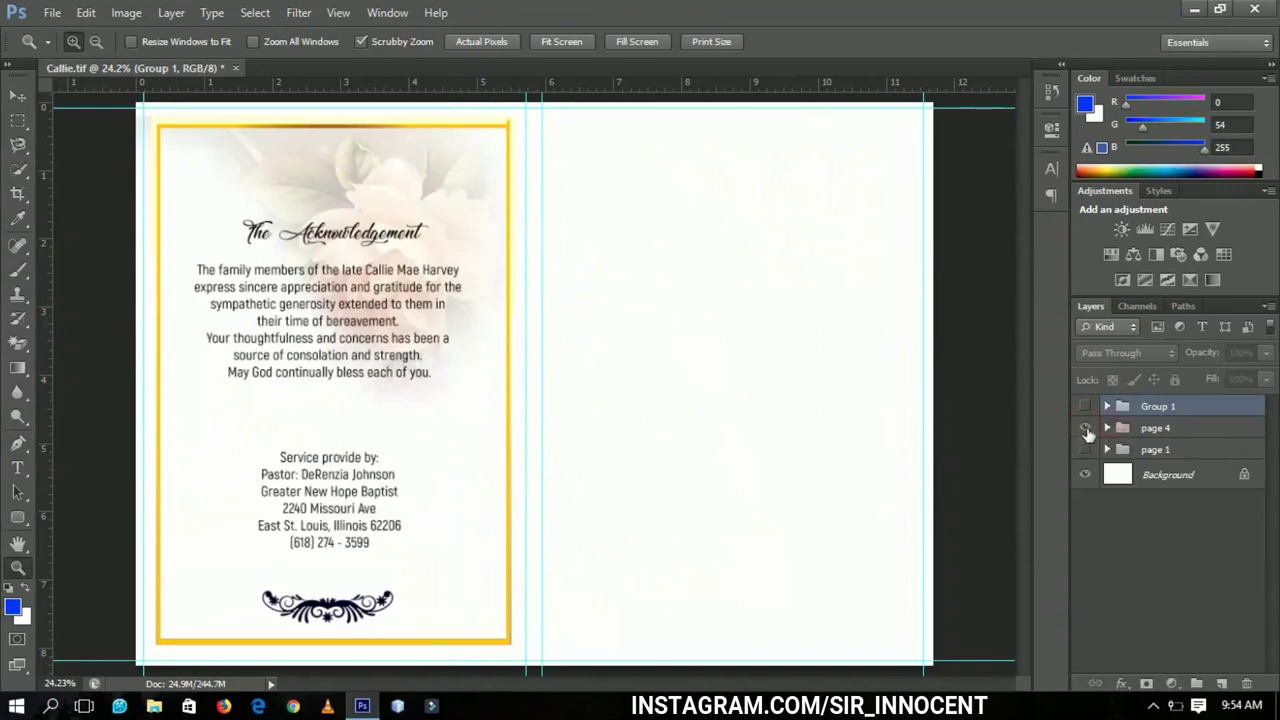
{"action": "left_click", "coordinate": [1086, 428]}
Show the page 1 group, examine the layers it contains, and collapse and hide it again.
{"action": "left_click", "coordinate": [1107, 450]}
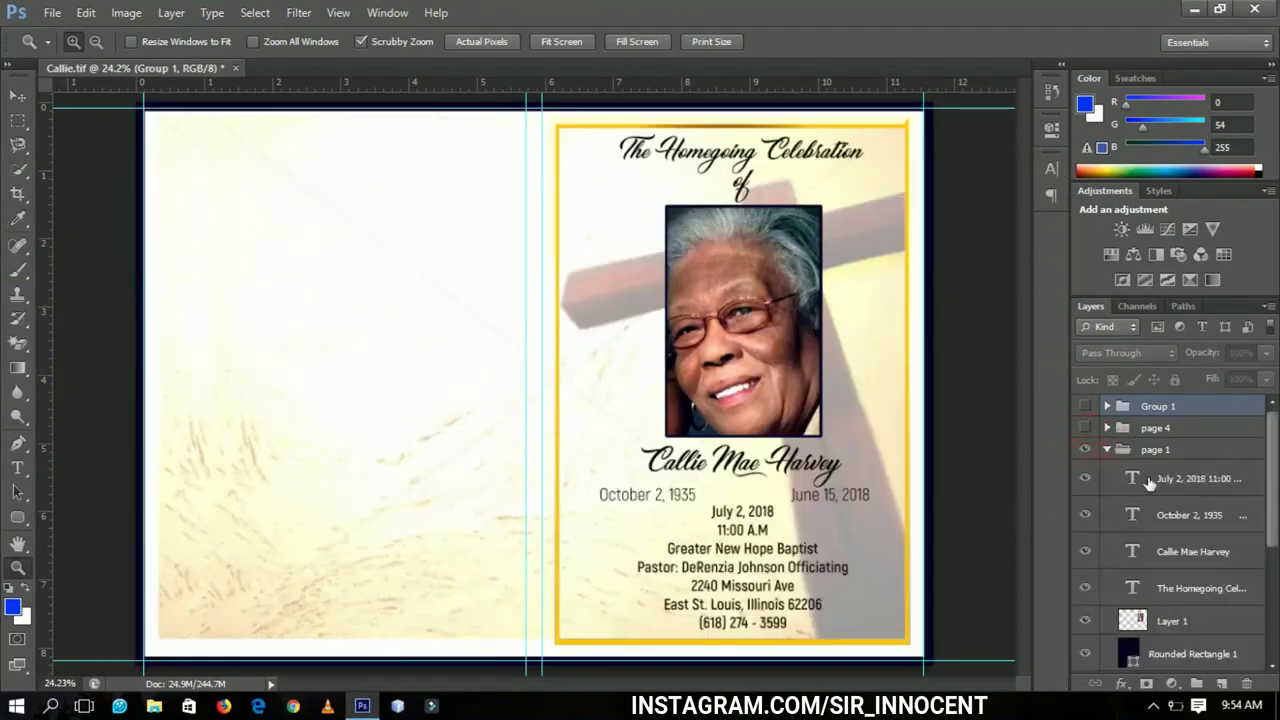
{"action": "scroll", "coordinate": [1265, 560], "scroll_direction": "down", "scroll_amount": 3}
{"action": "scroll", "coordinate": [1265, 560], "scroll_direction": "up", "scroll_amount": 5}
{"action": "left_click", "coordinate": [1107, 450]}
{"action": "left_click", "coordinate": [1087, 450]}
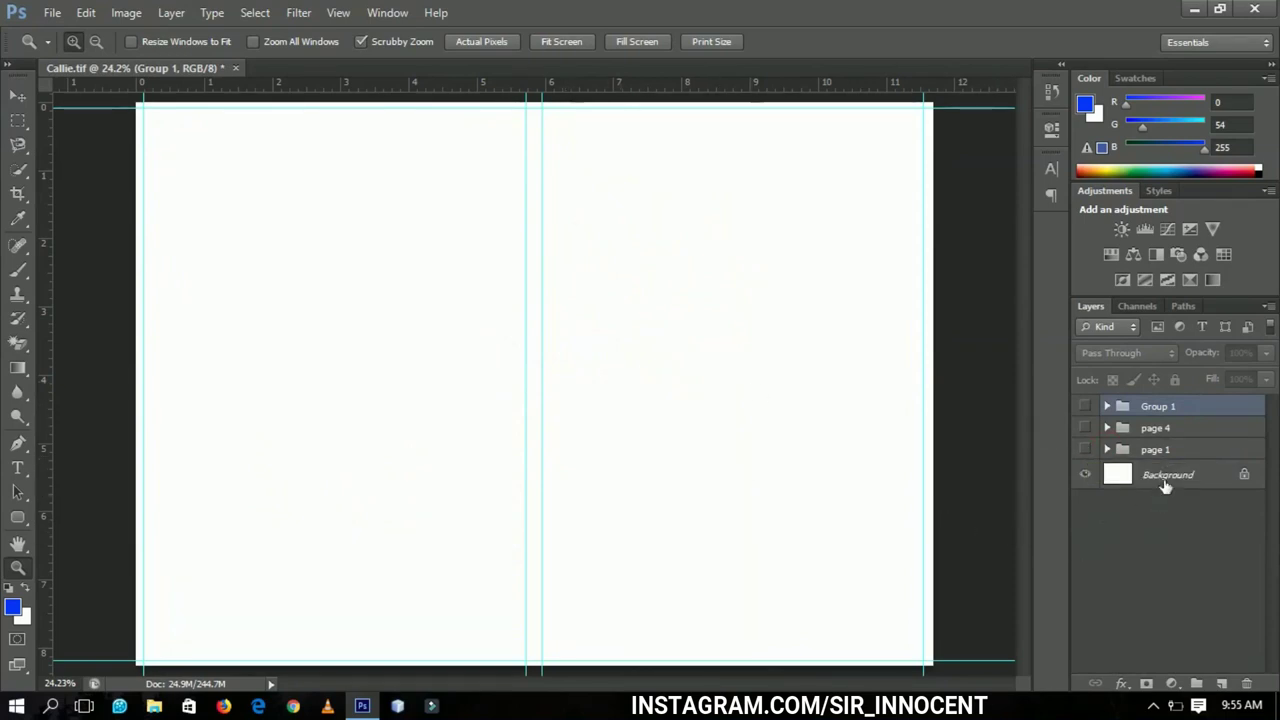
Add a long stack of empty layers above Group 1, from Layer 5 up to Layer 21.
{"action": "left_click", "coordinate": [1221, 684]}
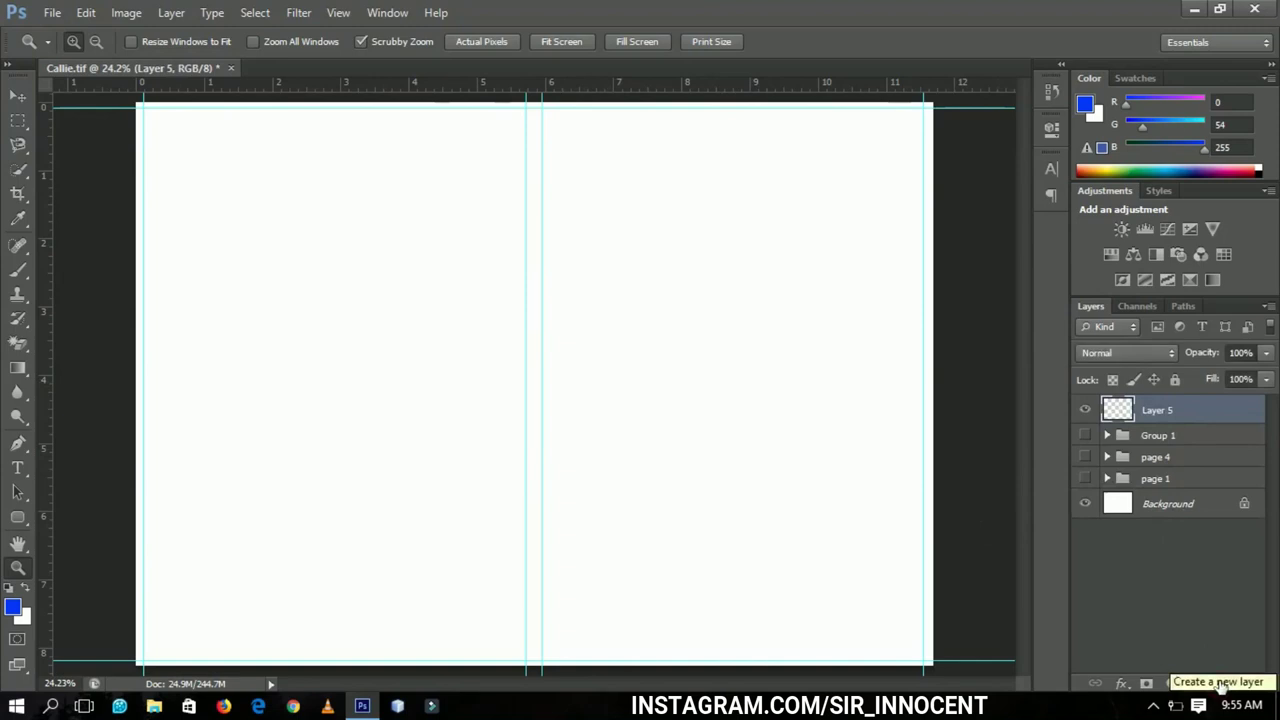
{"action": "left_click", "coordinate": [1221, 684]}
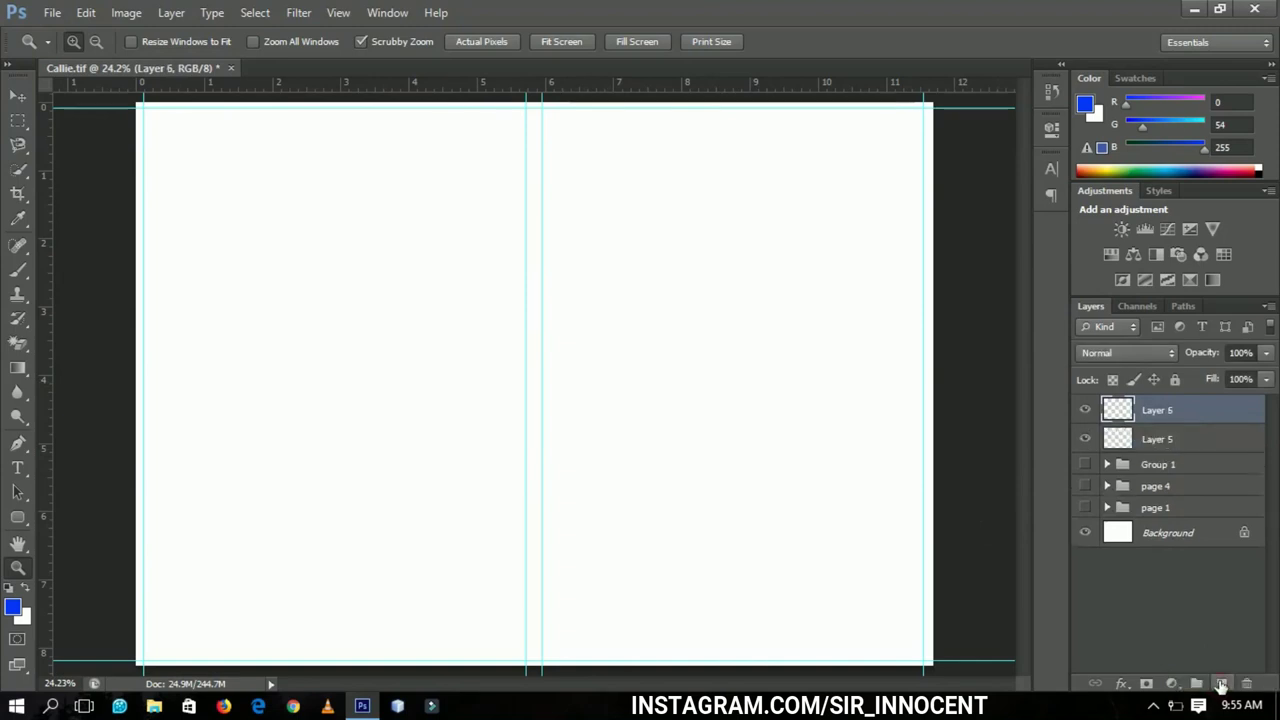
{"action": "left_click", "coordinate": [1221, 684]}
{"action": "left_click", "coordinate": [1221, 684]}
{"action": "left_click", "coordinate": [1221, 684]}
{"action": "left_click", "coordinate": [1221, 684]}
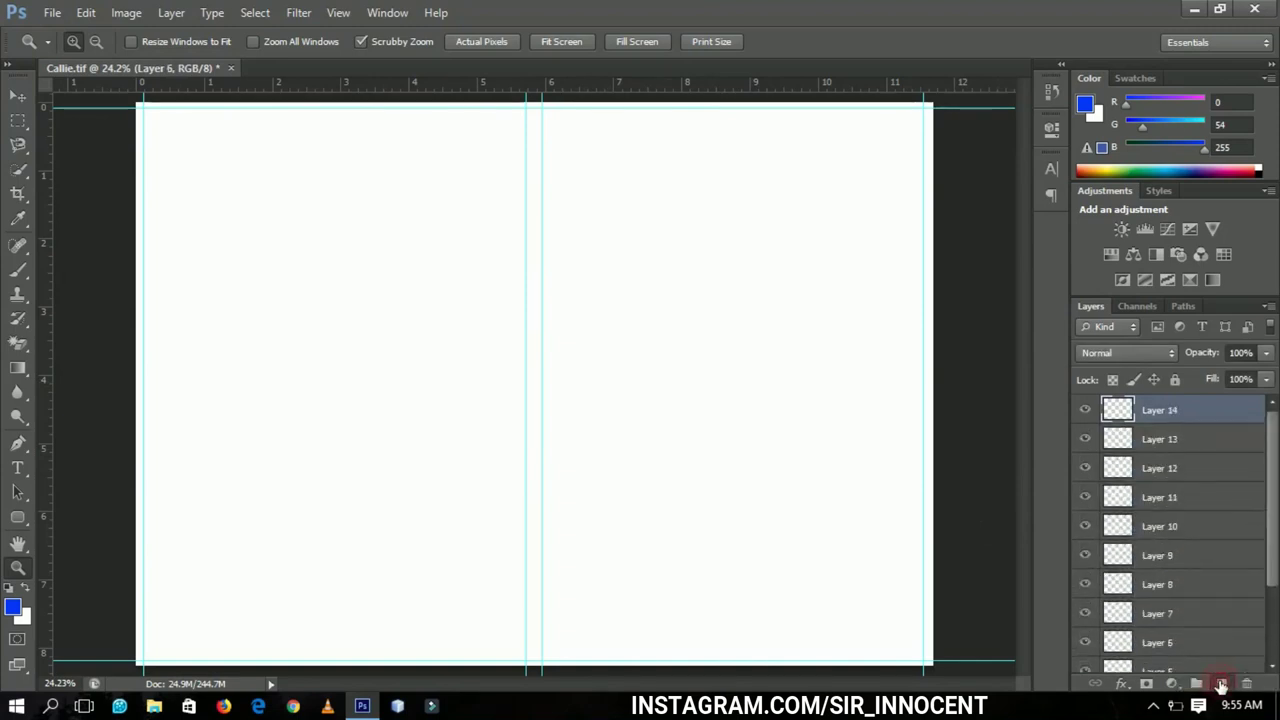
{"action": "left_click", "coordinate": [1221, 684]}
{"action": "left_click", "coordinate": [1221, 684]}
{"action": "left_click", "coordinate": [1221, 684]}
{"action": "left_click", "coordinate": [1221, 684]}
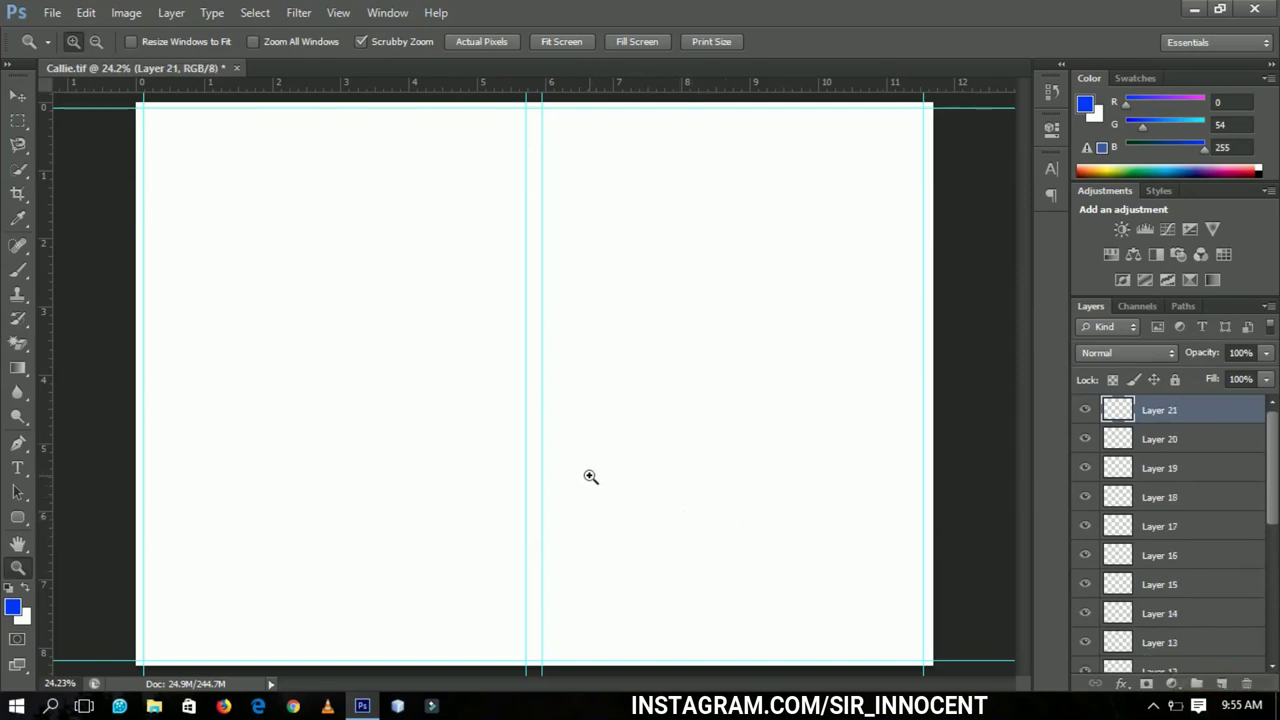
Show Group 1 beneath the stack of empty layers and expand it to reveal its contents.
{"action": "scroll", "coordinate": [1270, 500], "scroll_direction": "down", "scroll_amount": 5}
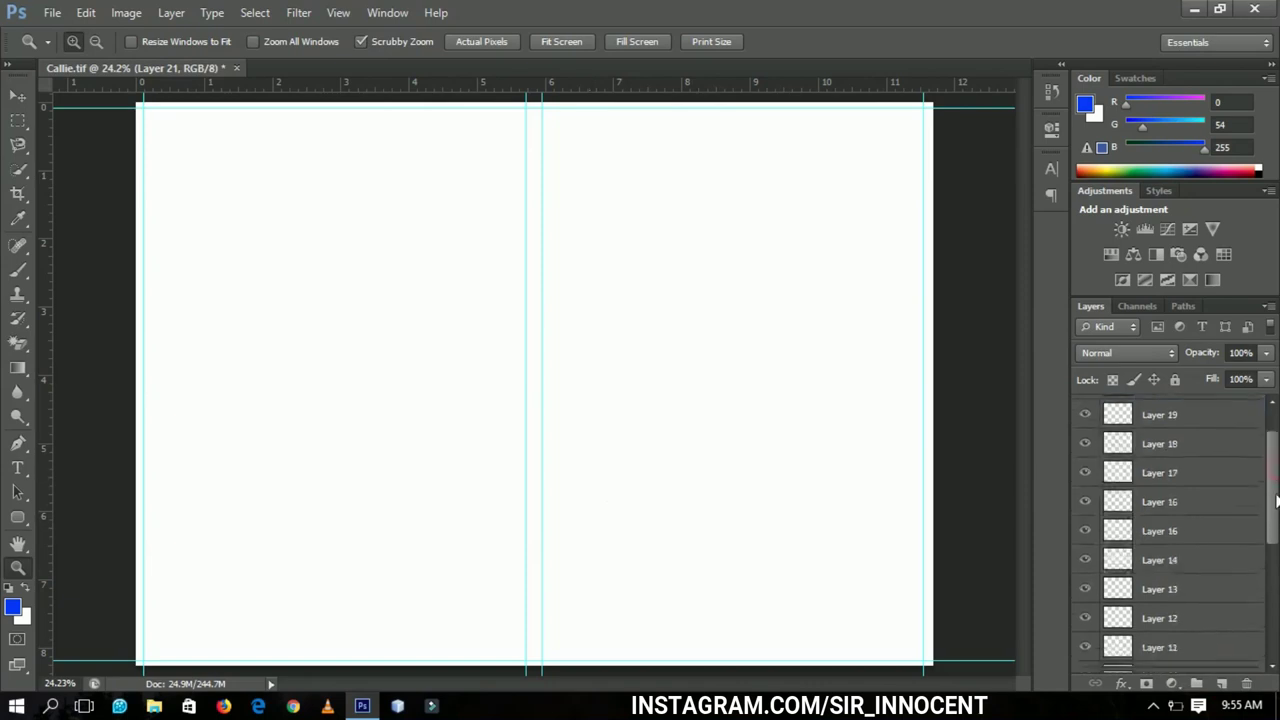
{"action": "left_click", "coordinate": [1086, 592]}
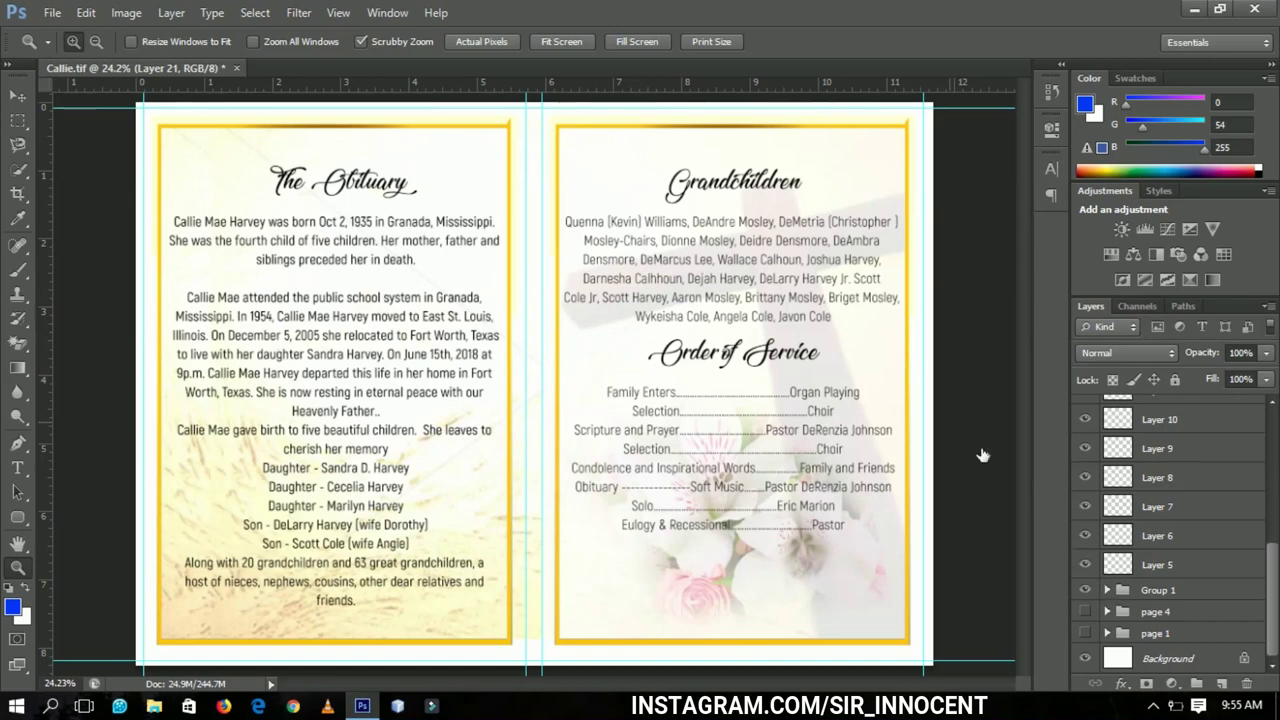
{"action": "left_click", "coordinate": [1107, 591]}
{"action": "scroll", "coordinate": [1190, 580], "scroll_direction": "down", "scroll_amount": 2}
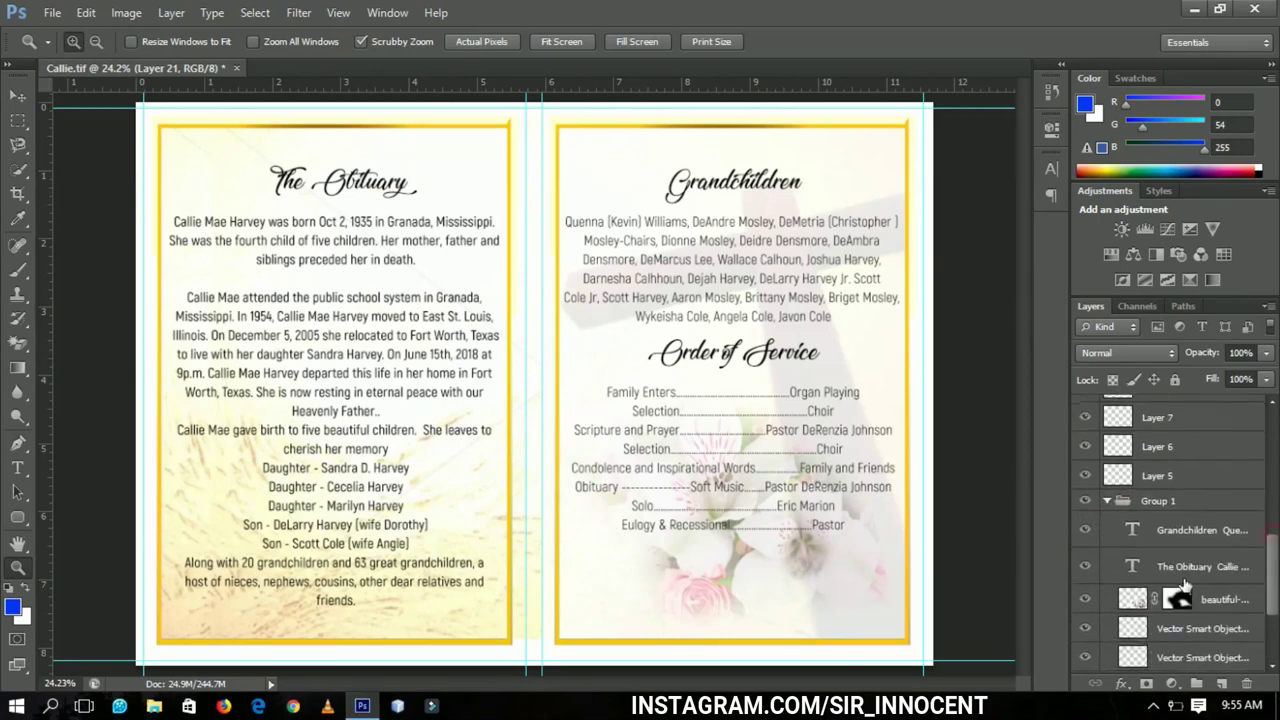
Briefly hide and show the Grandchildren text layer in Group 1, and collapse the group.
{"action": "left_click", "coordinate": [1085, 530]}
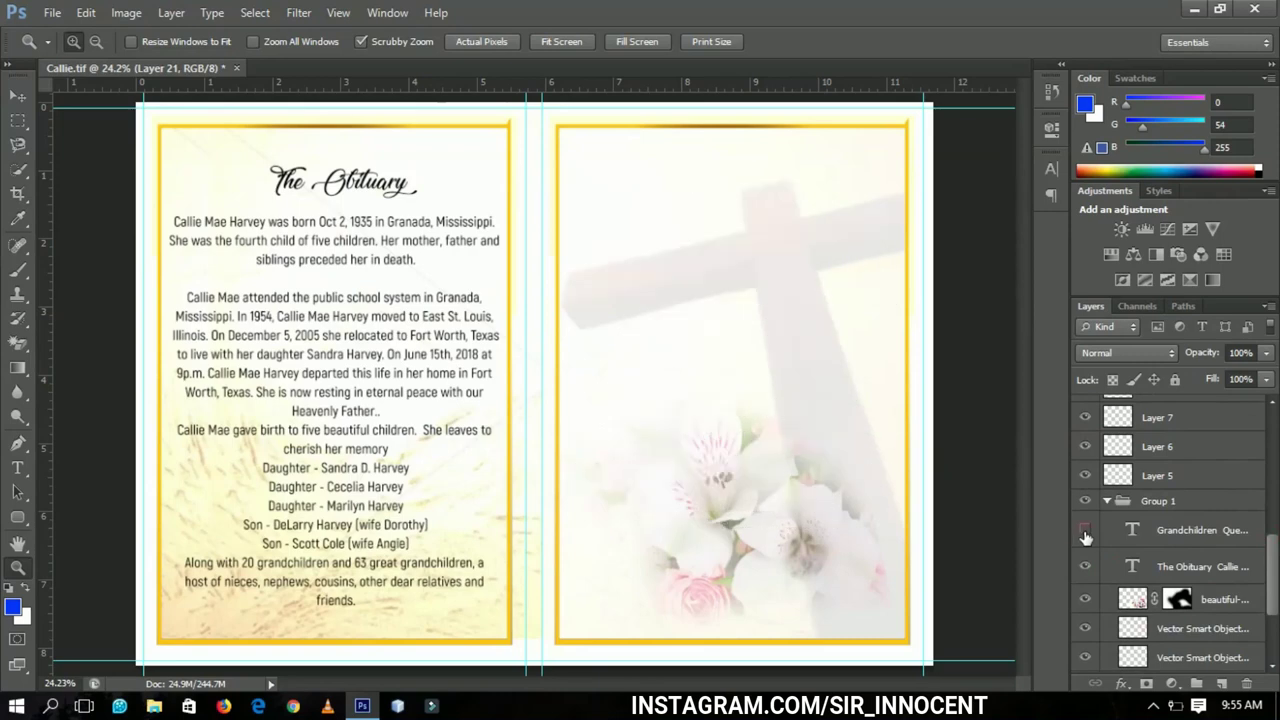
{"action": "left_click", "coordinate": [1085, 532]}
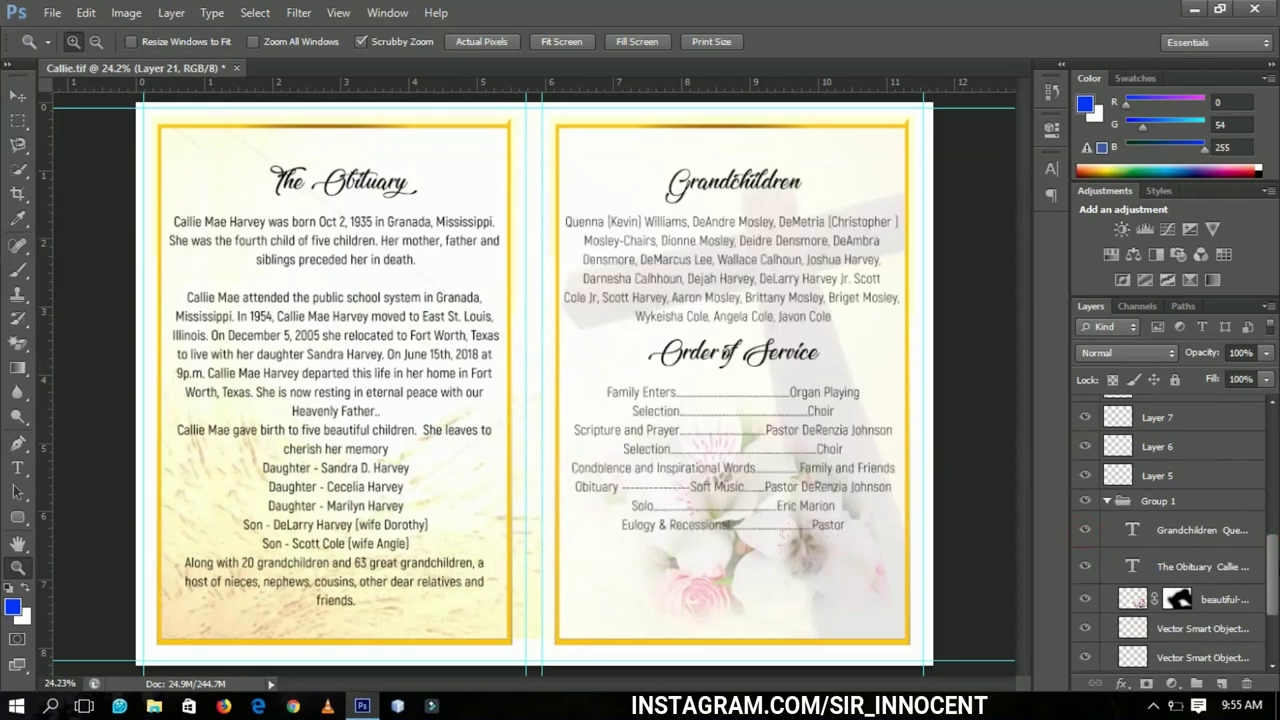
{"action": "left_click_drag", "start_coordinate": [1276, 565], "coordinate": [1276, 549]}
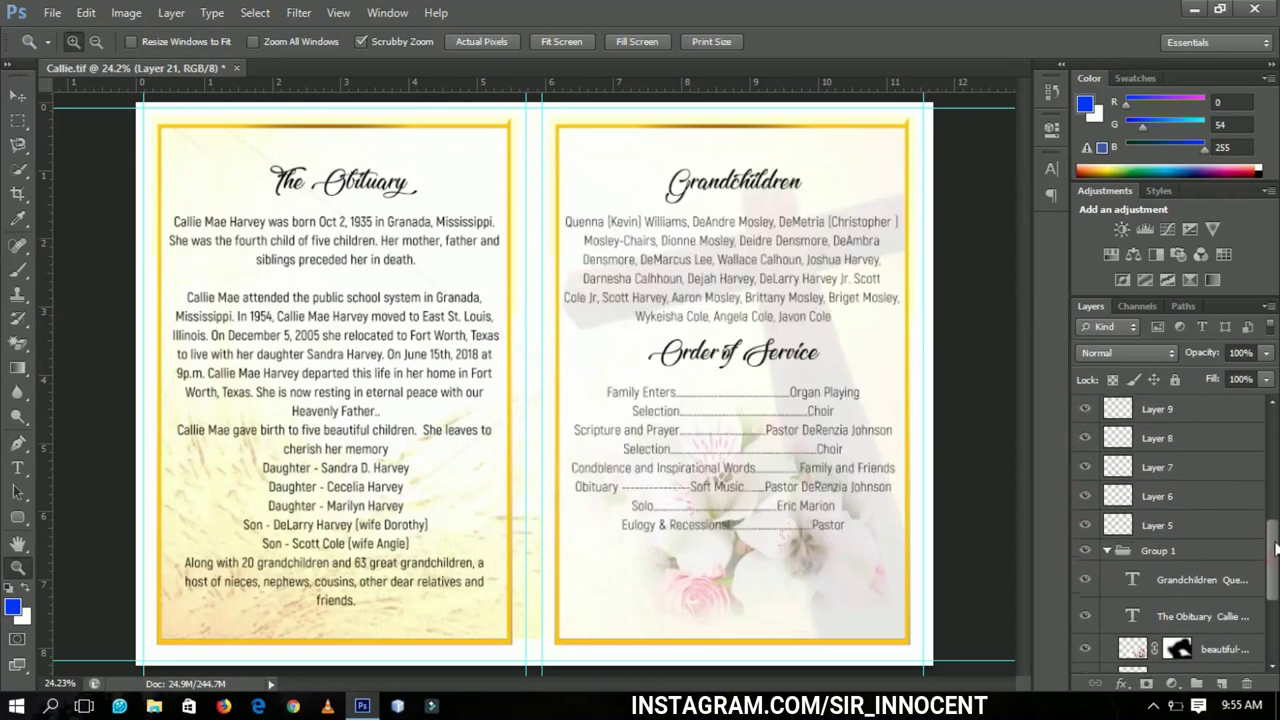
{"action": "left_click", "coordinate": [1106, 546]}
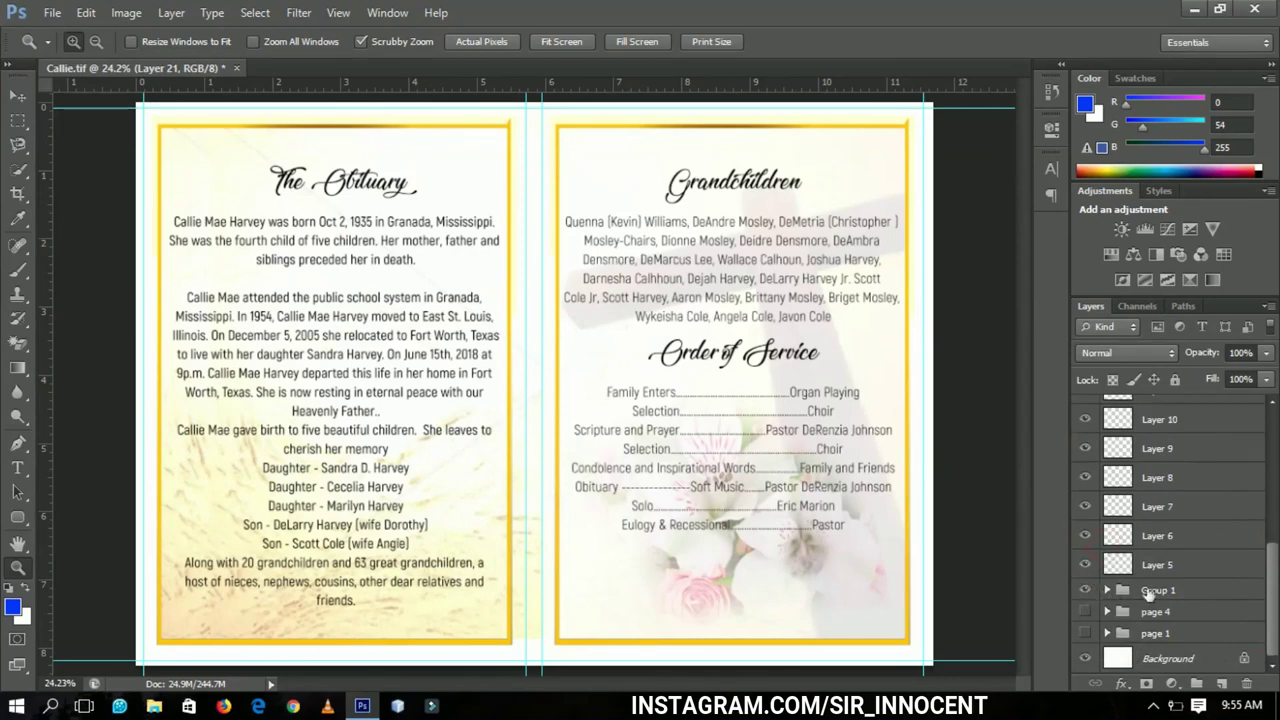
Select Layer 5 through Layer 21 and combine them into a new group above Group 1.
{"action": "left_click_drag", "start_coordinate": [1276, 594], "coordinate": [1276, 430]}
{"action": "left_click", "coordinate": [1165, 603]}
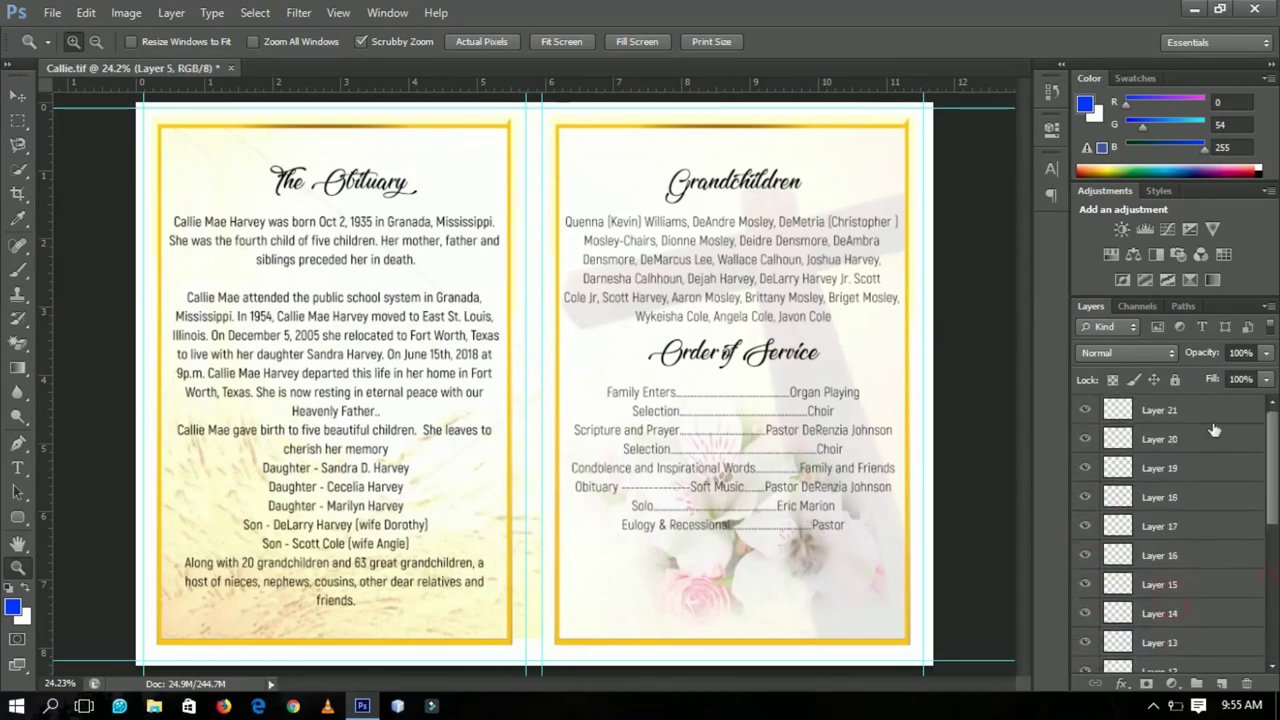
{"action": "left_click", "coordinate": [1160, 410], "text": "shift"}
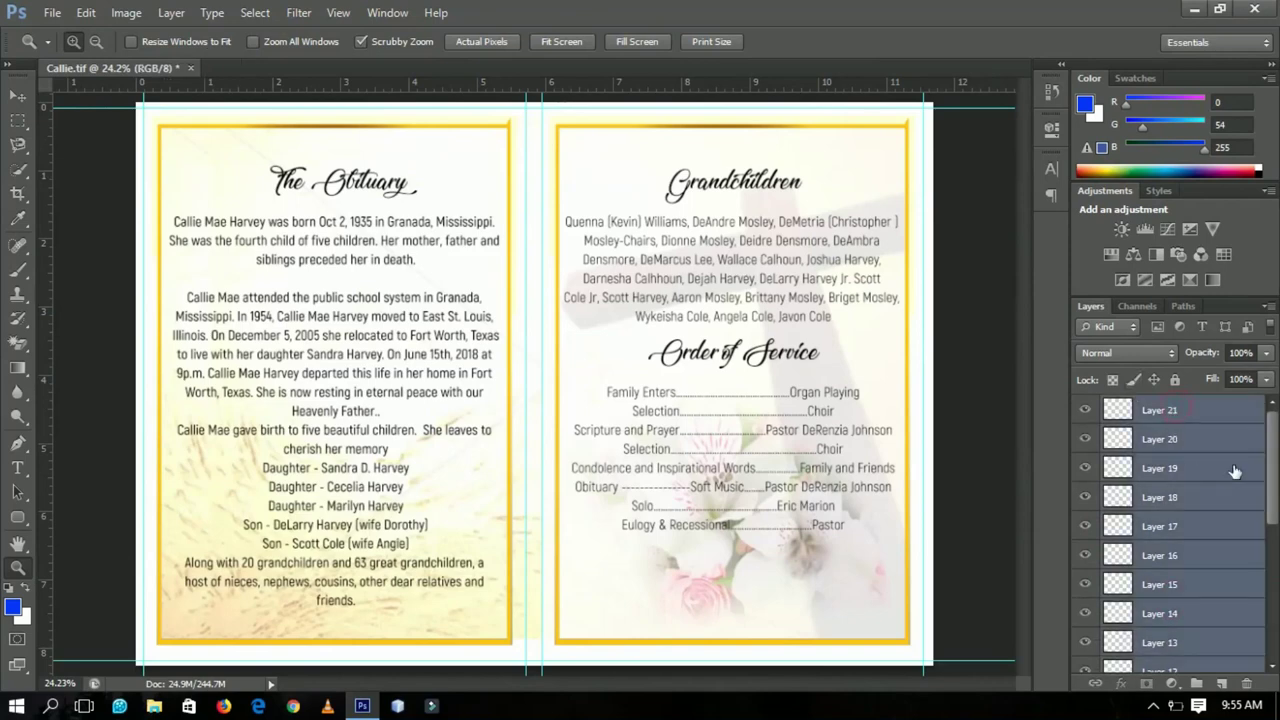
{"action": "key", "text": "ctrl+g"}
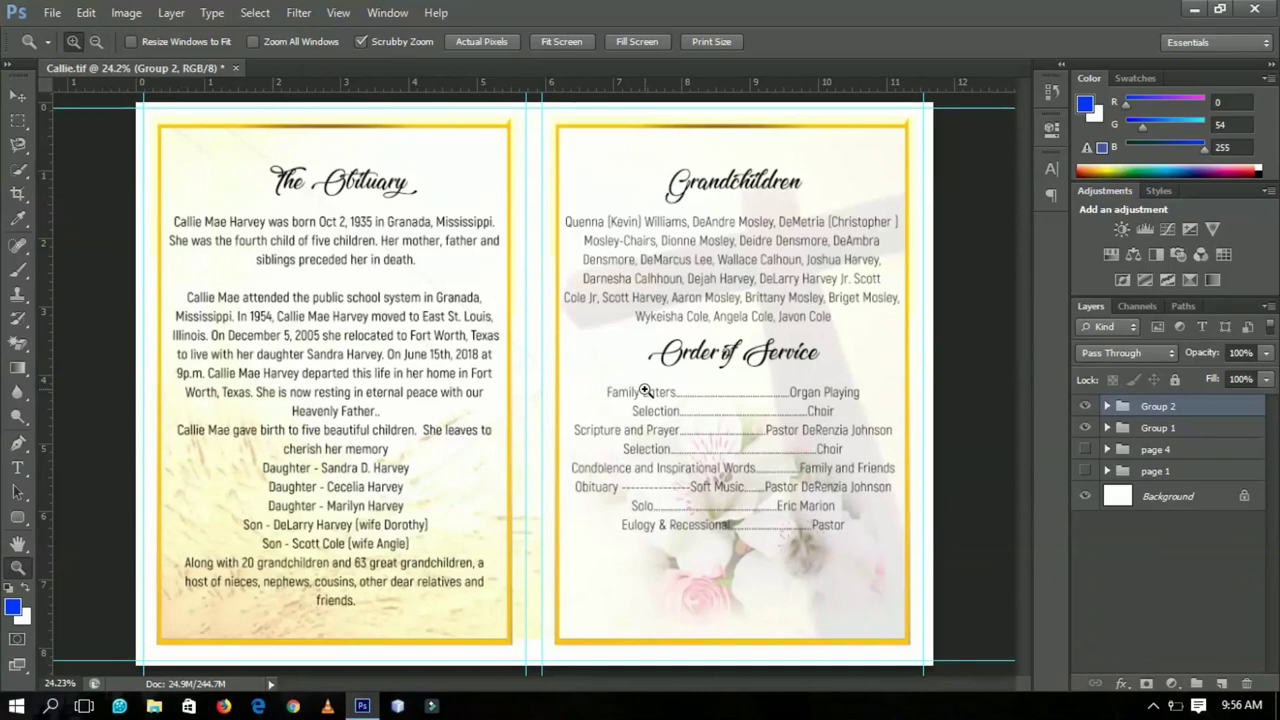
Switch to the Move tool and open the JPG of the framed cartoon portrait.
{"action": "left_click", "coordinate": [17, 95]}
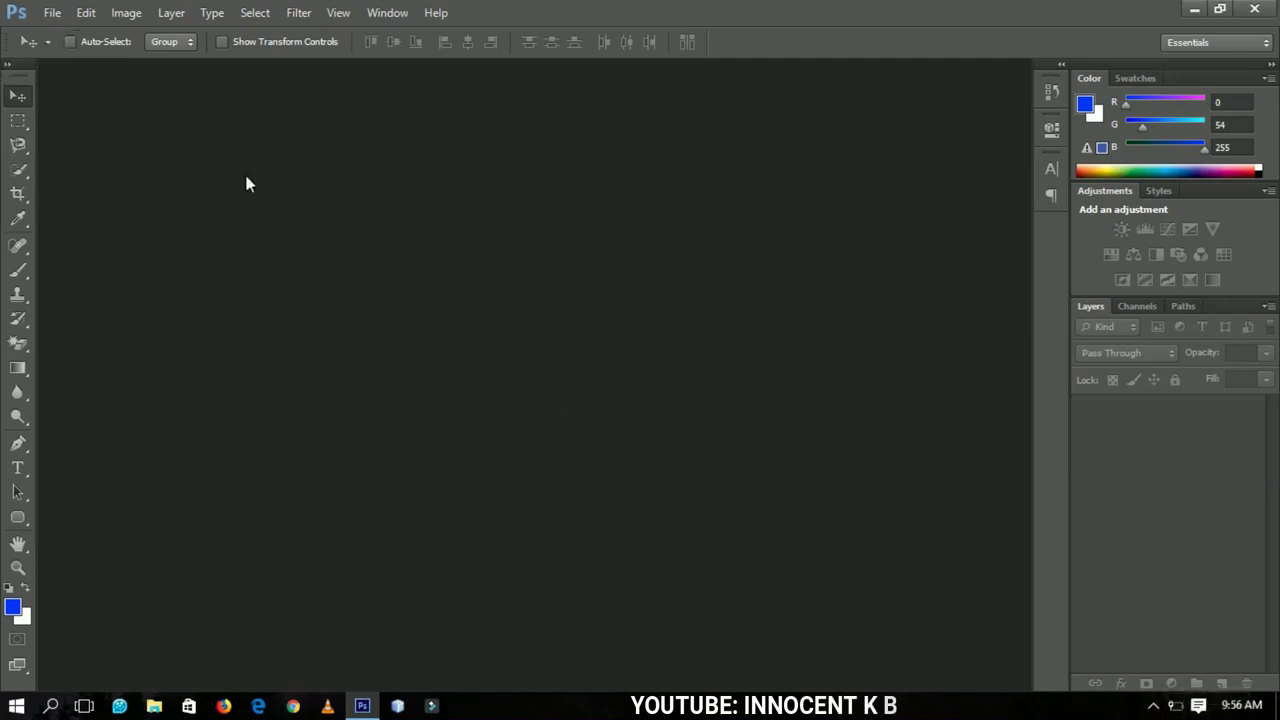
{"action": "left_click", "coordinate": [52, 12]}
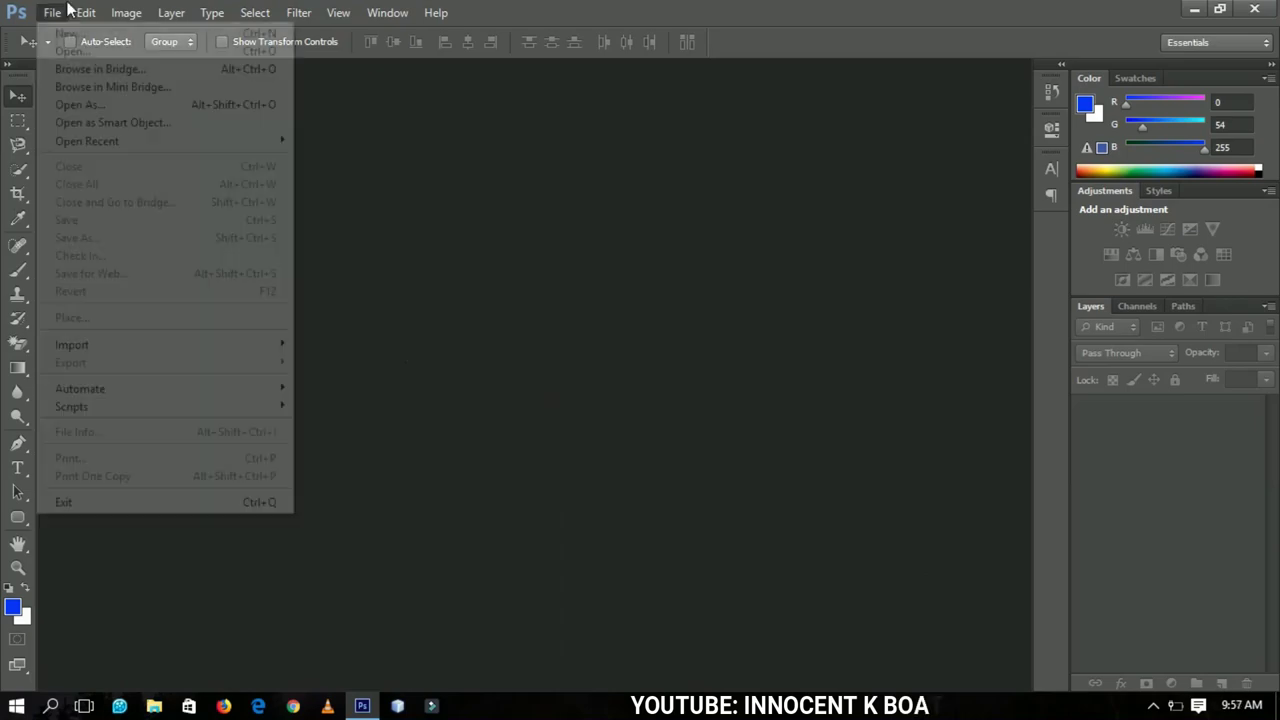
{"action": "left_click", "coordinate": [72, 52]}
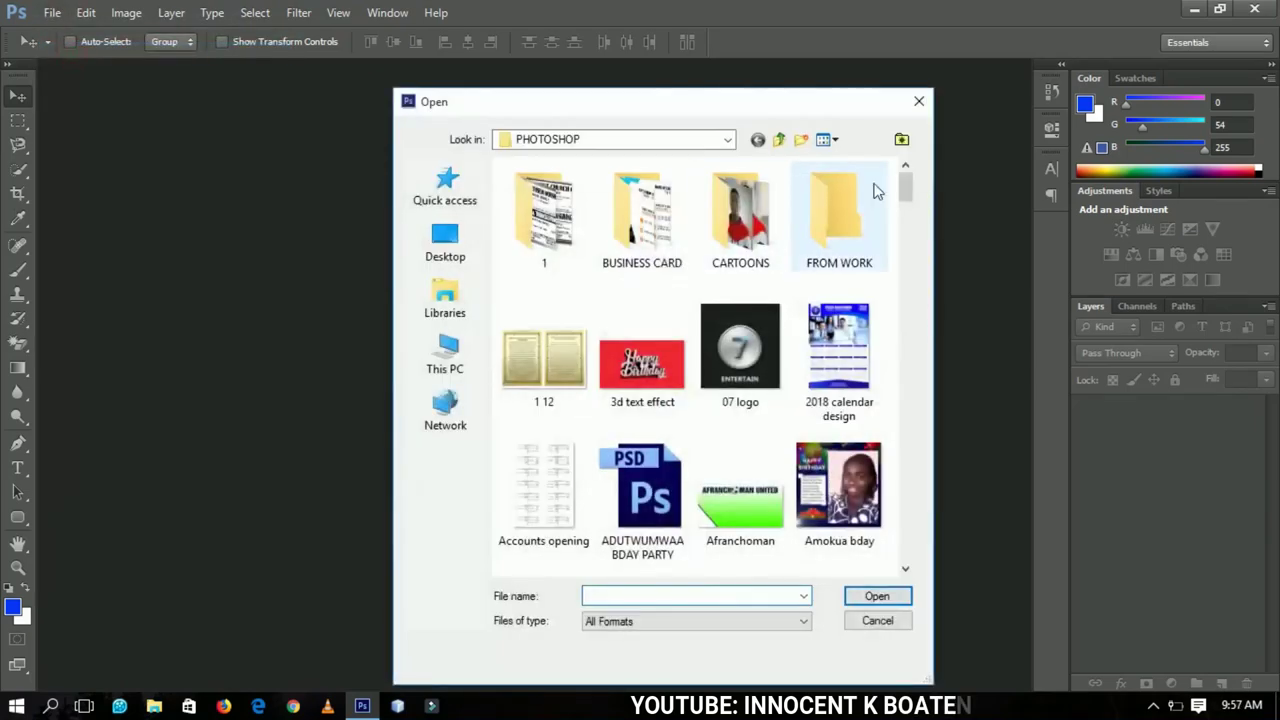
{"action": "left_click_drag", "start_coordinate": [905, 177], "coordinate": [907, 241]}
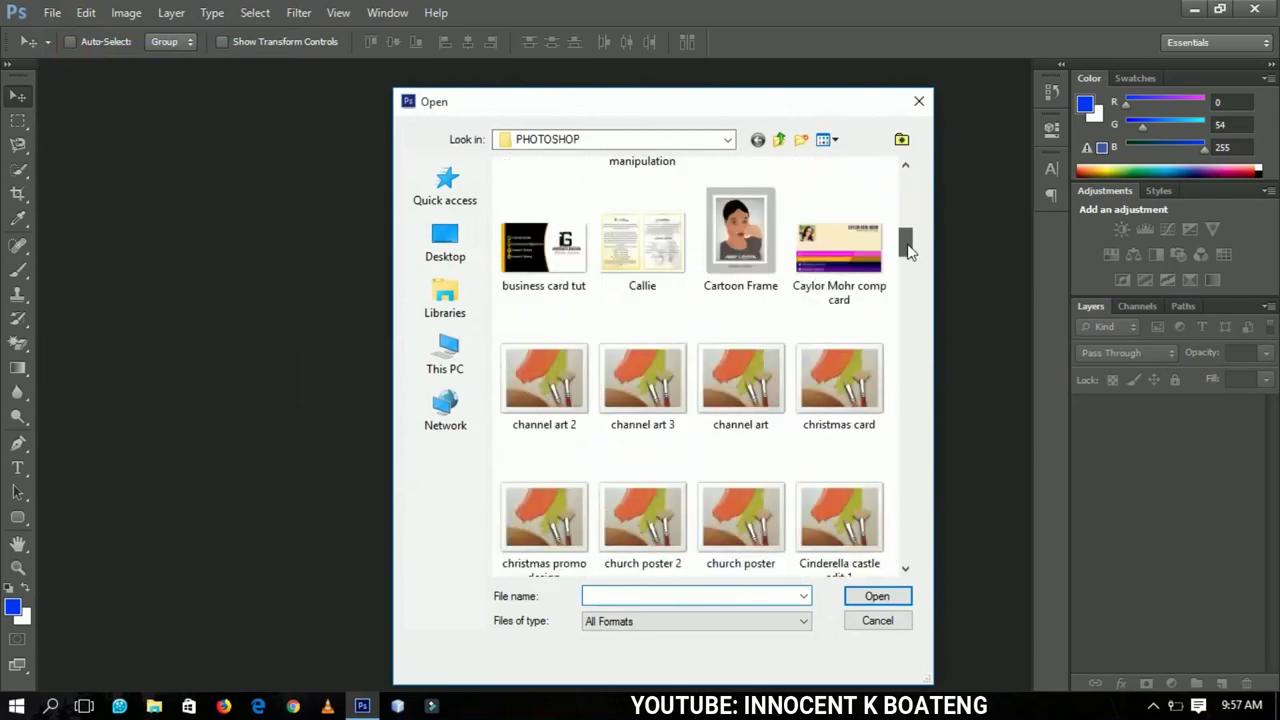
{"action": "left_click", "coordinate": [730, 255]}
{"action": "double_click", "coordinate": [730, 255]}
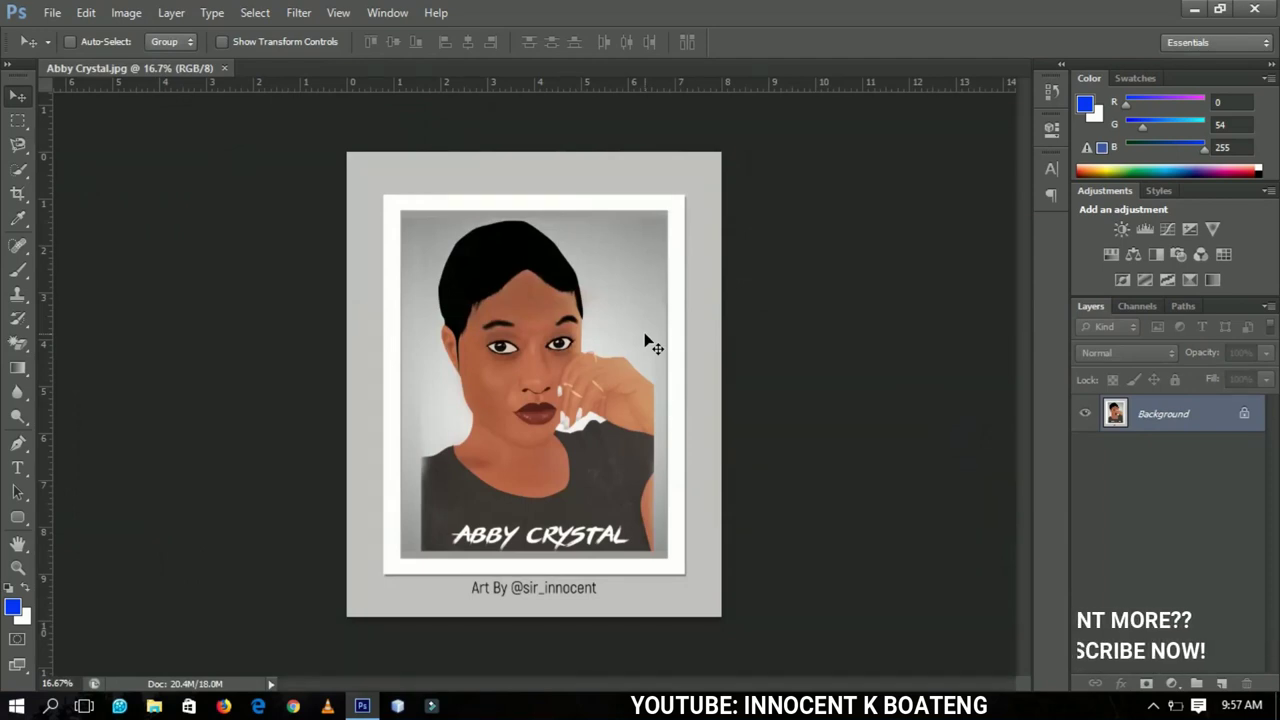
Try a linear blue-to-transparent Gradient Fill layer at 90° and 100% scale over the portrait, and delete it.
{"action": "left_click", "coordinate": [1172, 684]}
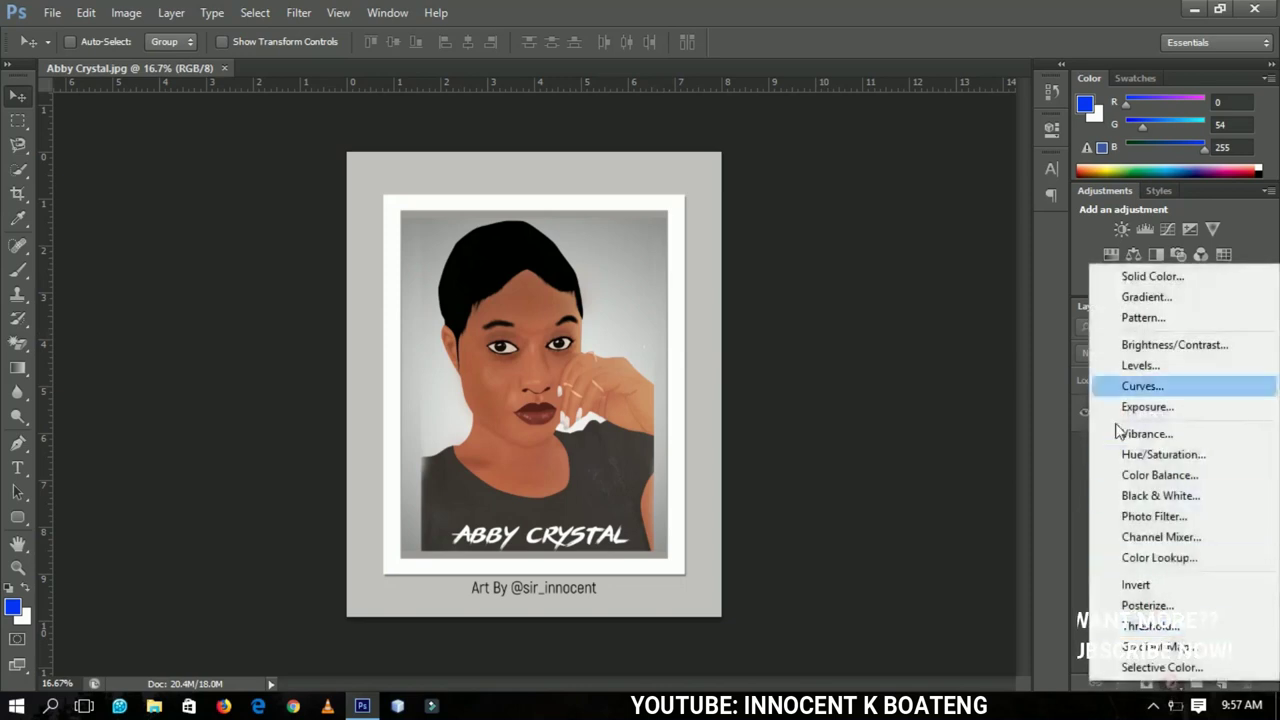
{"action": "left_click", "coordinate": [1128, 299]}
{"action": "left_click_drag", "start_coordinate": [622, 92], "coordinate": [812, 243]}
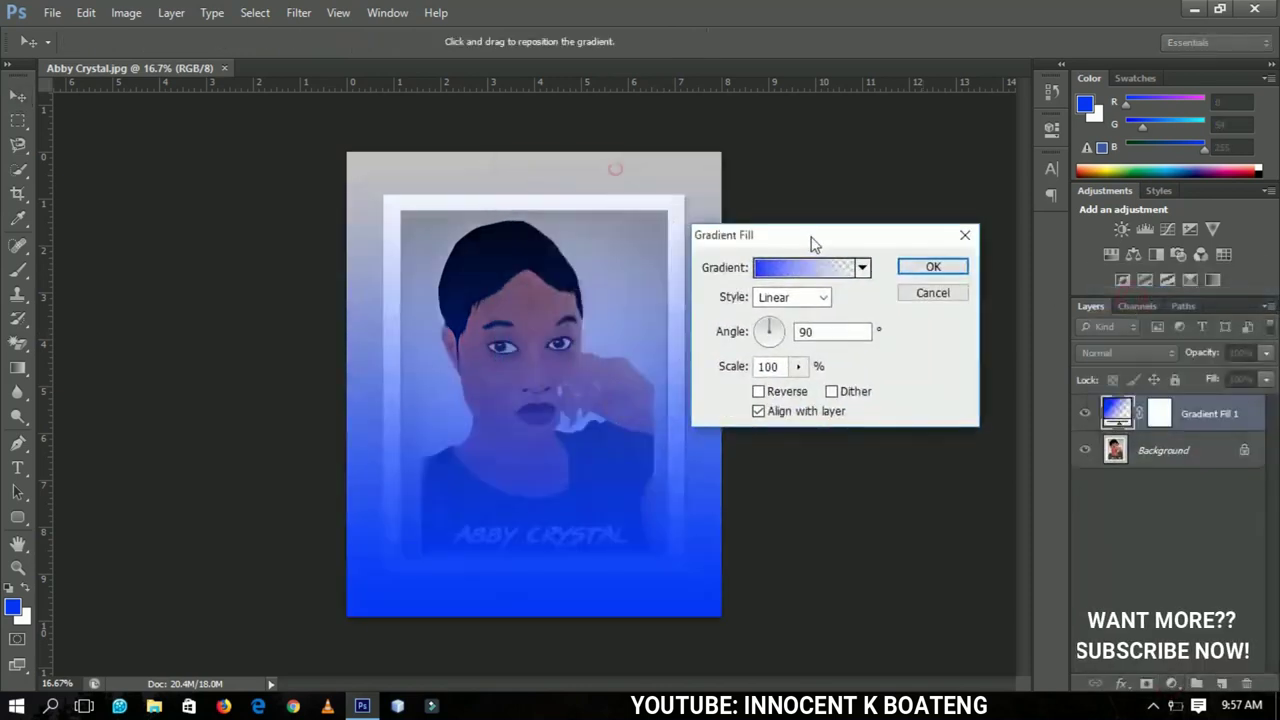
{"action": "left_click", "coordinate": [932, 266]}
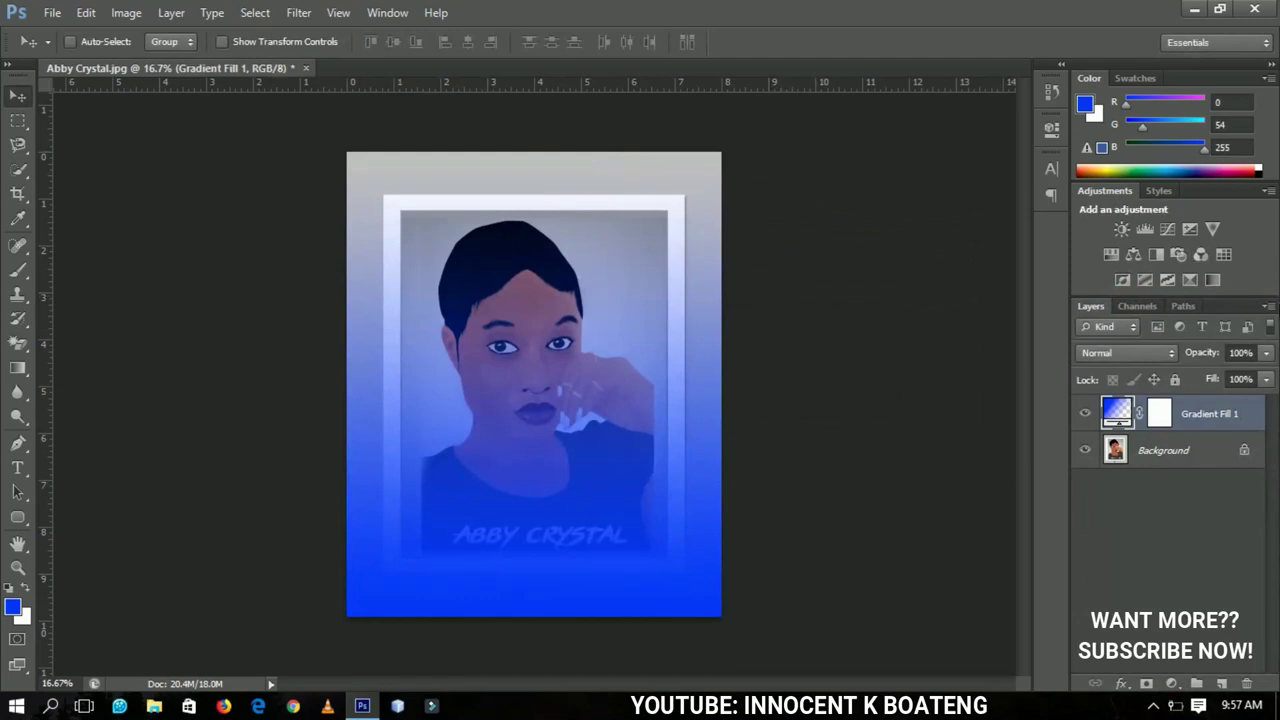
{"action": "key", "text": "Delete"}
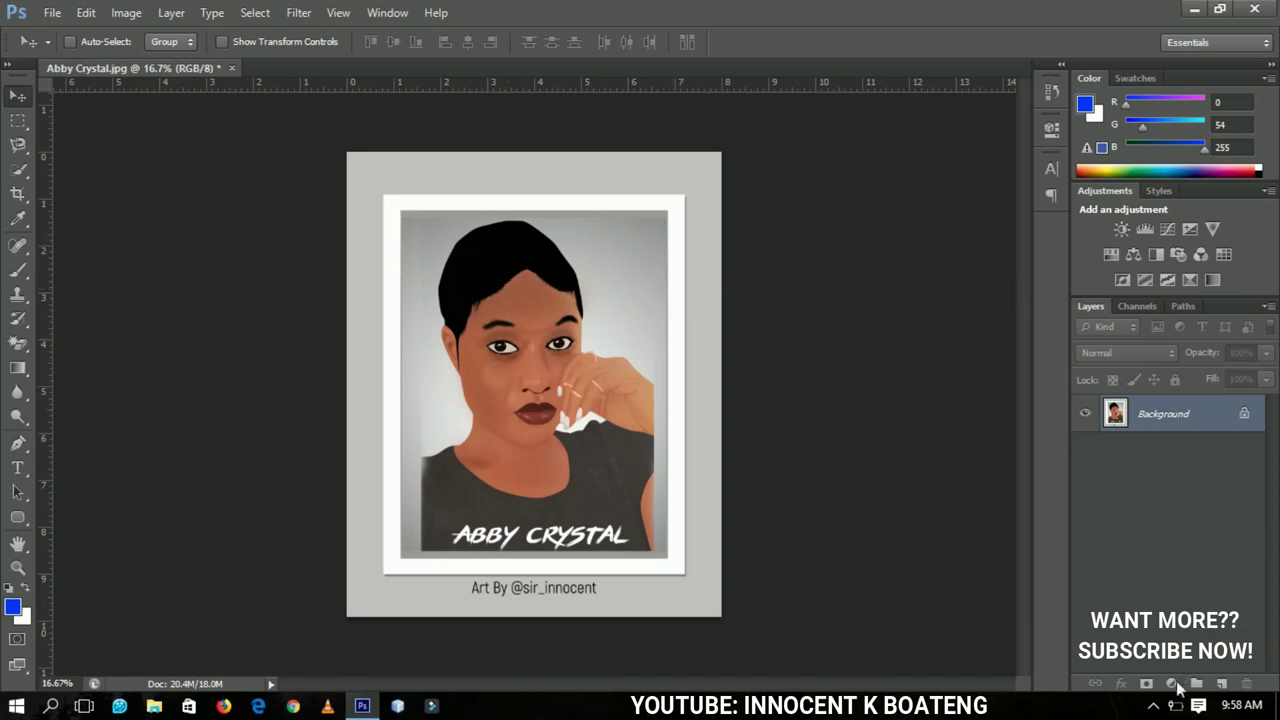
Add two empty layers above the portrait's Background layer.
{"action": "left_click", "coordinate": [1221, 684]}
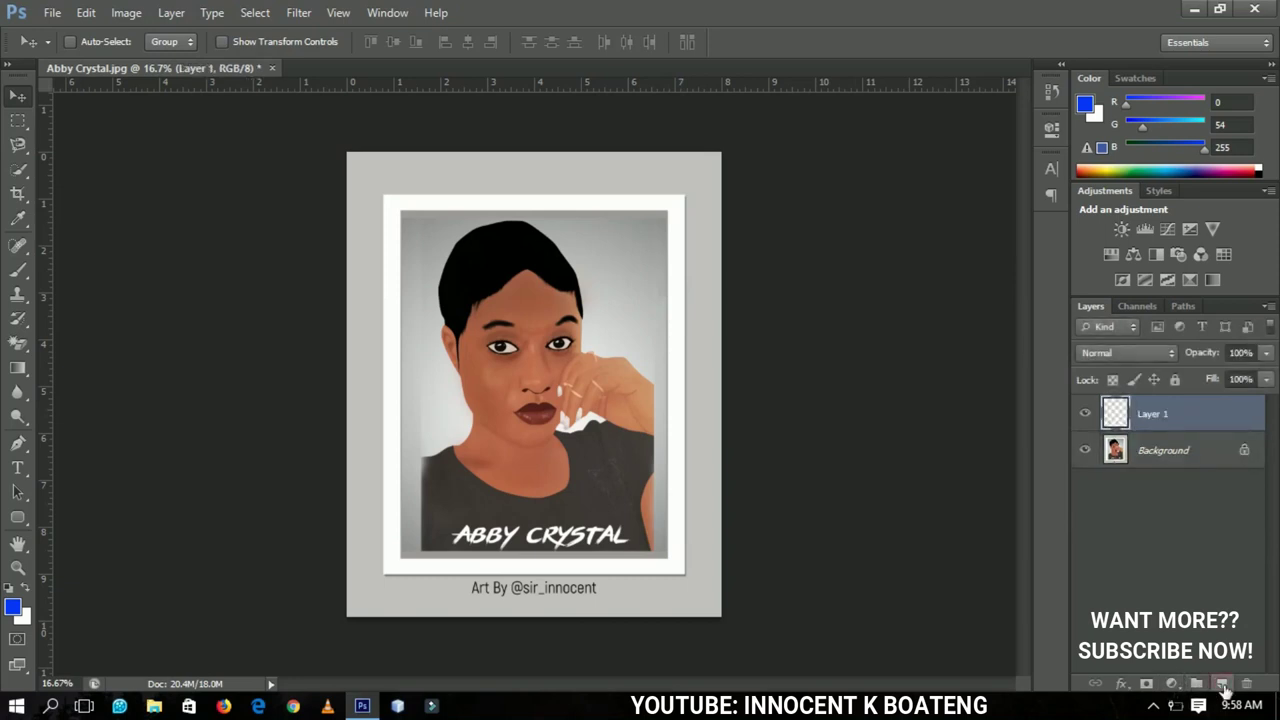
{"action": "left_click", "coordinate": [52, 12]}
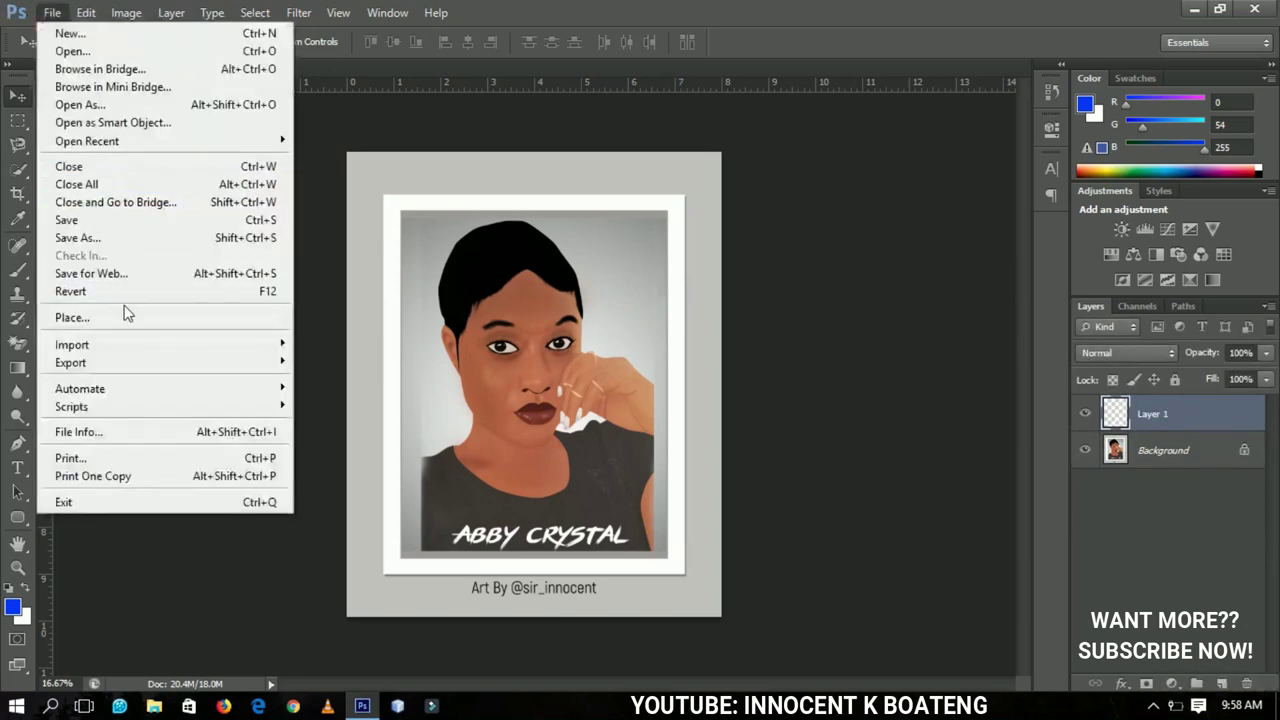
{"action": "left_click", "coordinate": [1222, 683]}
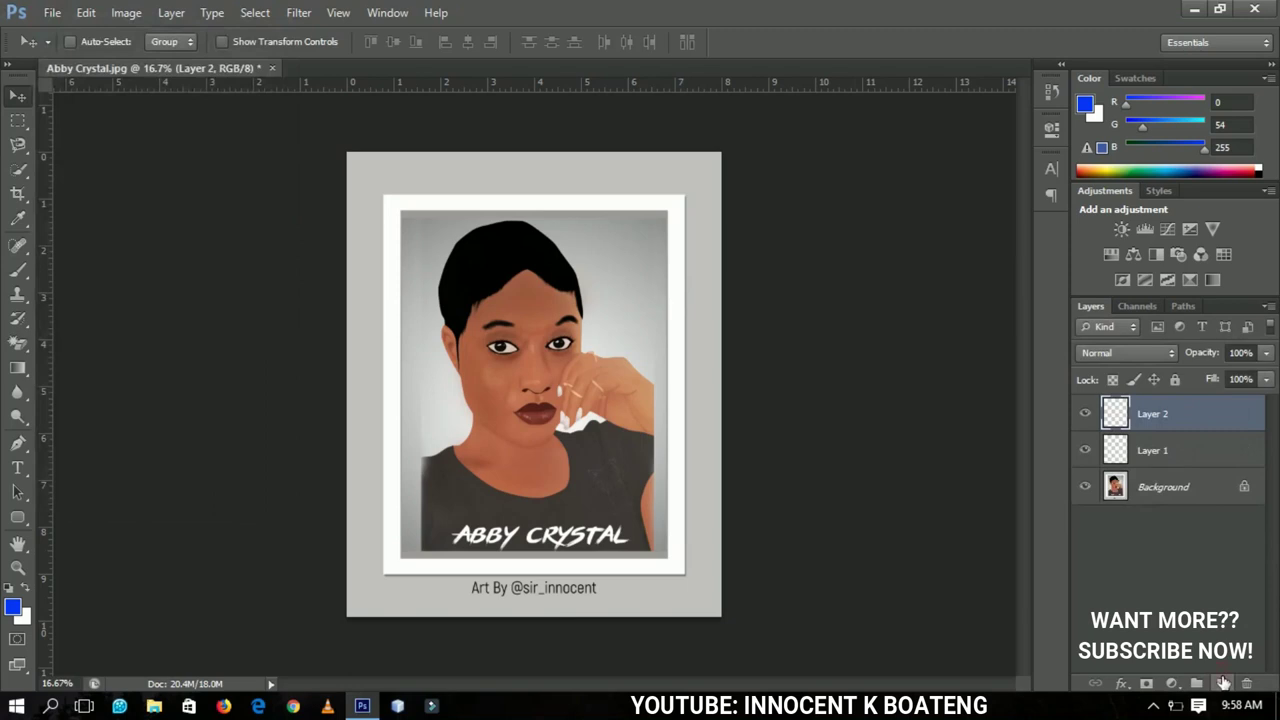